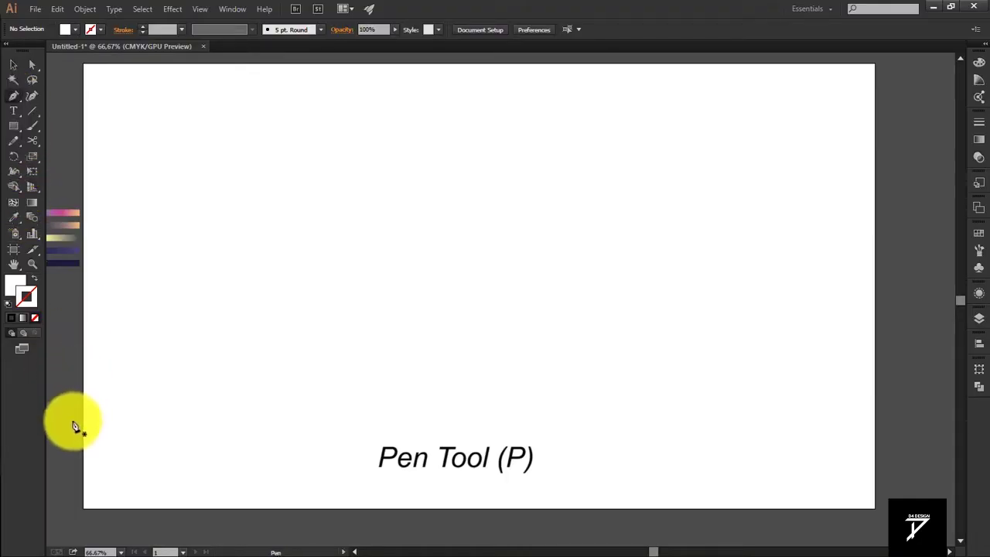
Step: Pen-trace a closed rolling-hill outline spanning the artboard's lower edge, corner to corner
left_click(83, 509)
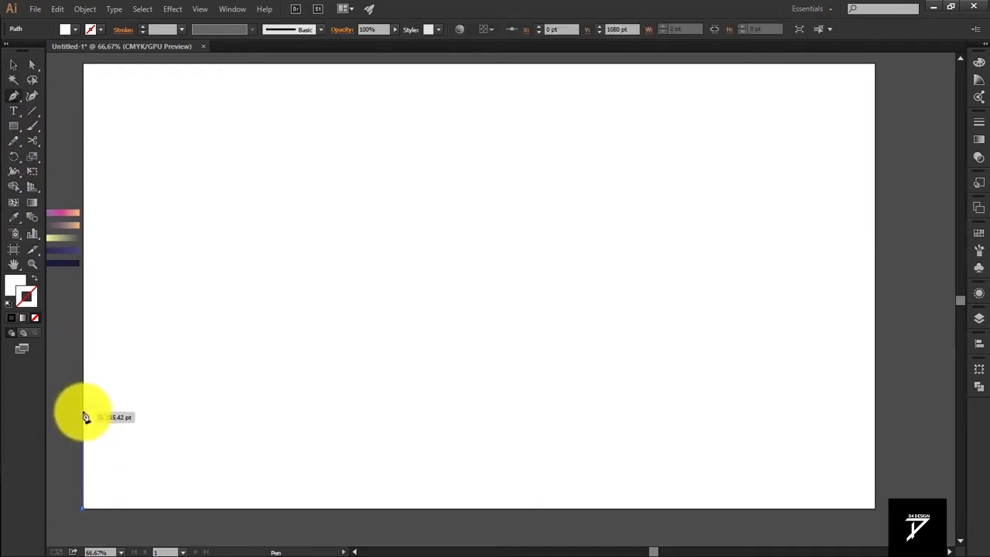
left_click(82, 413)
left_click(305, 363)
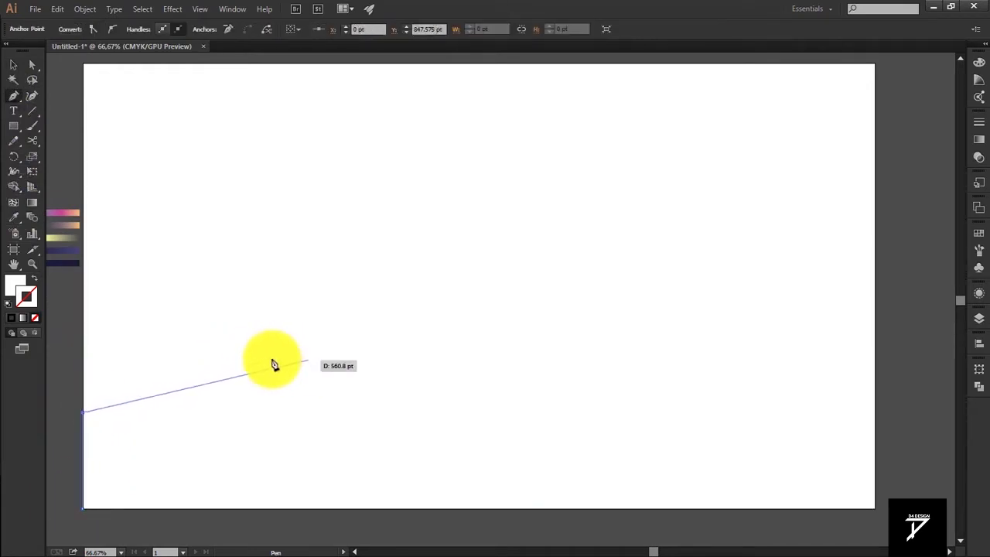
left_click_drag(316, 358, 311, 355)
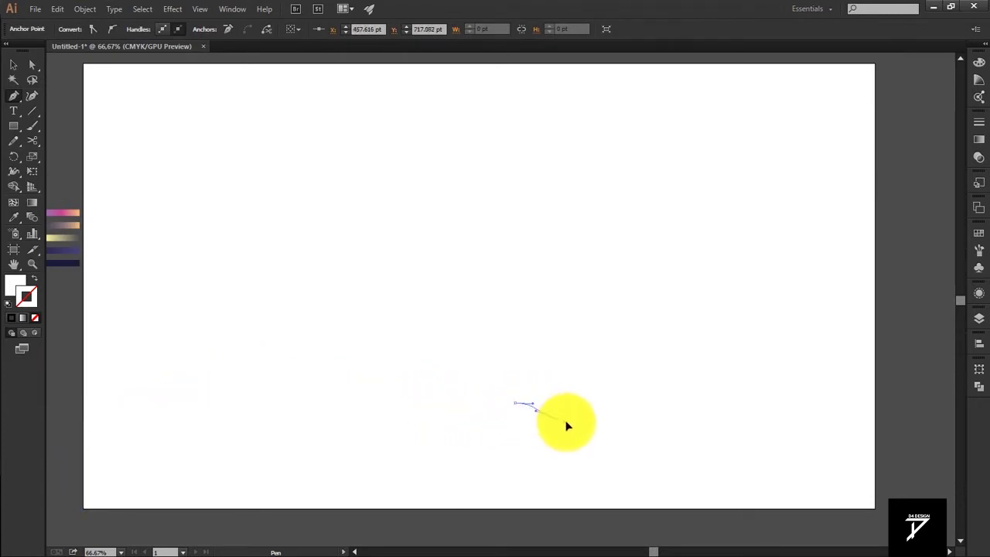
left_click_drag(567, 425, 565, 421)
left_click_drag(692, 351, 722, 329)
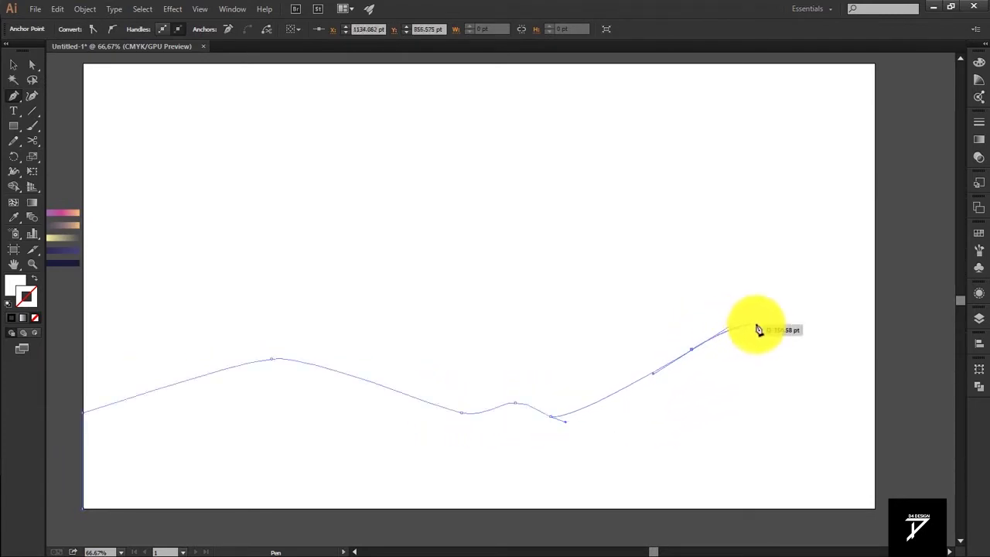
left_click(874, 379)
left_click(874, 508)
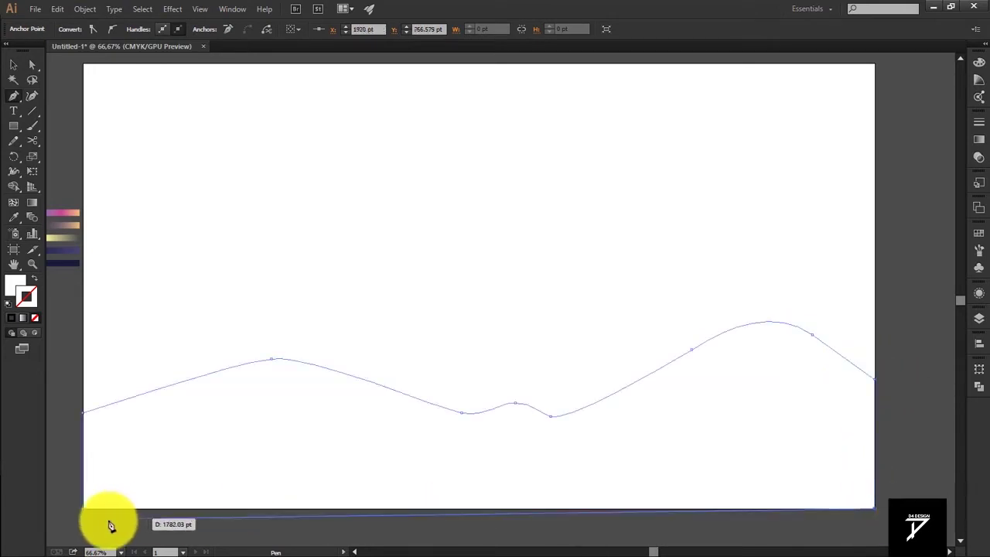
left_click(83, 508)
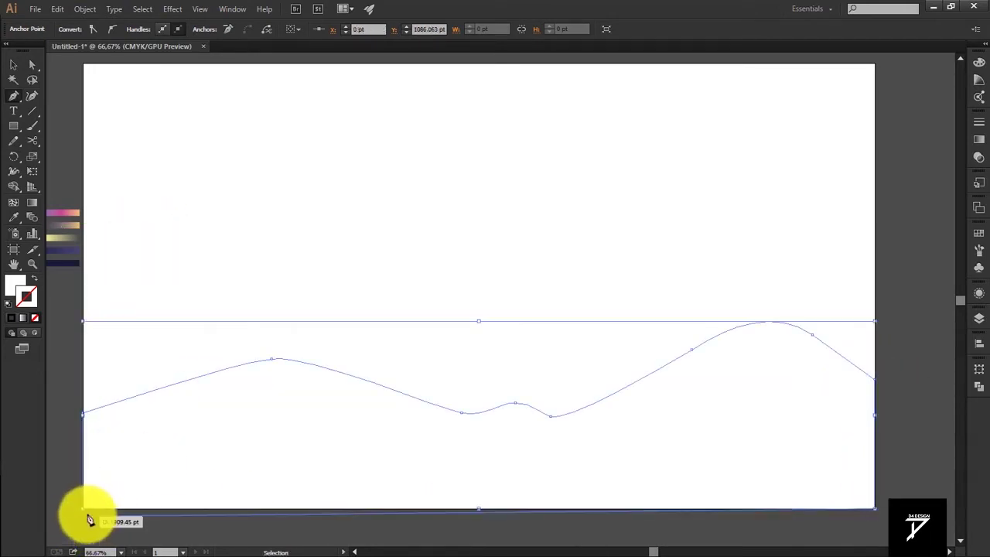
Step: Fill the hill shape with the dark navy swatch using the Eyedropper, then deselect it
key("i")
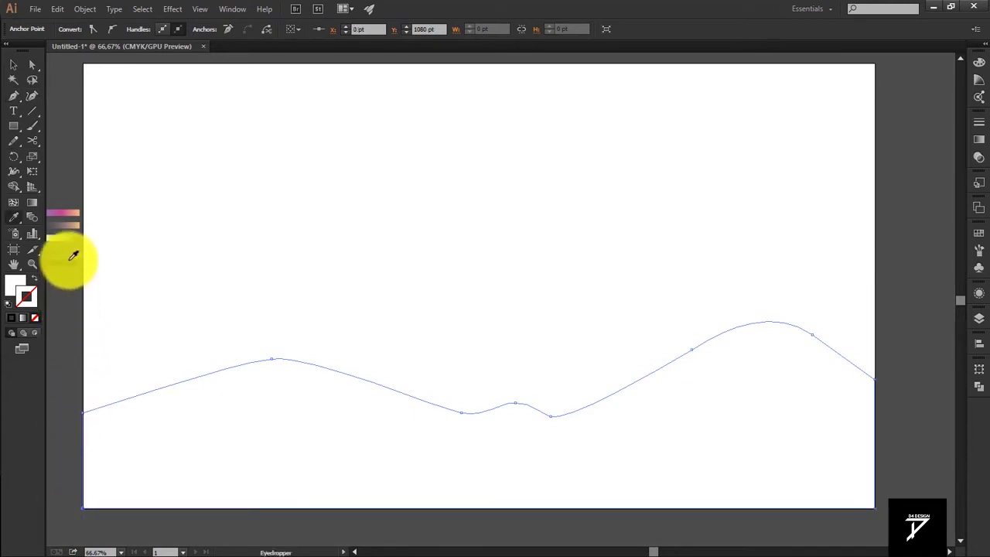
left_click(72, 254)
left_click(13, 64)
left_click(251, 286)
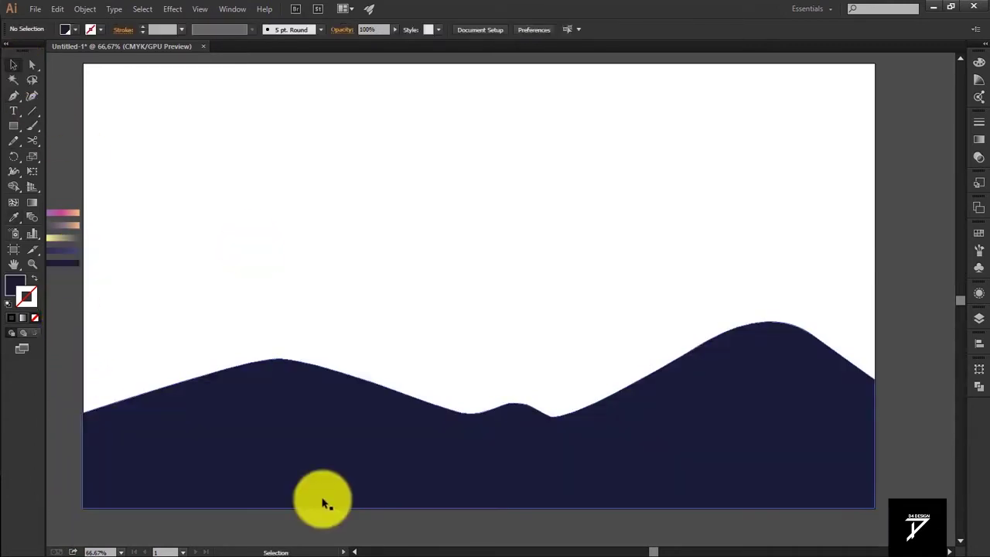
key("p")
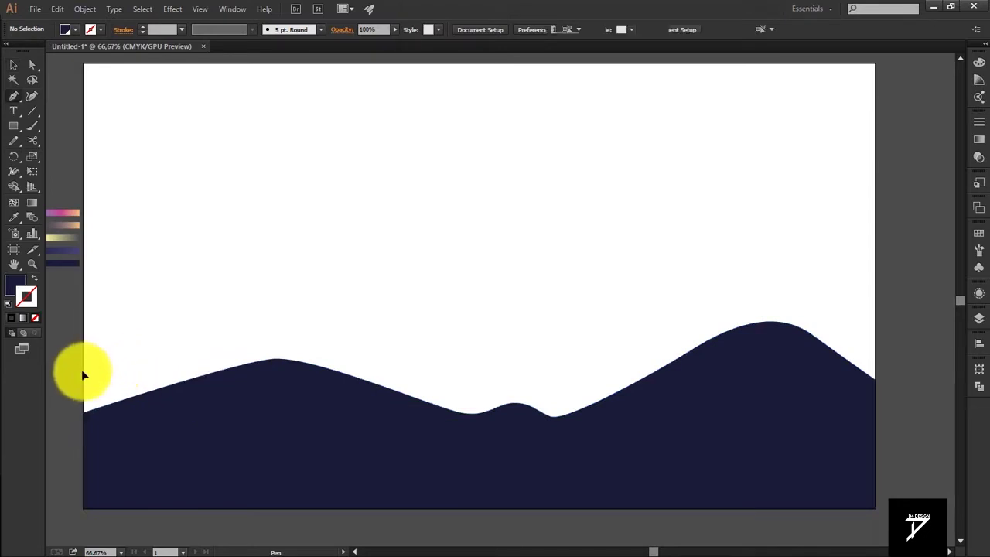
Step: Pen-draw the wavy top edge of a second range with three humps from the left edge
left_click(83, 372)
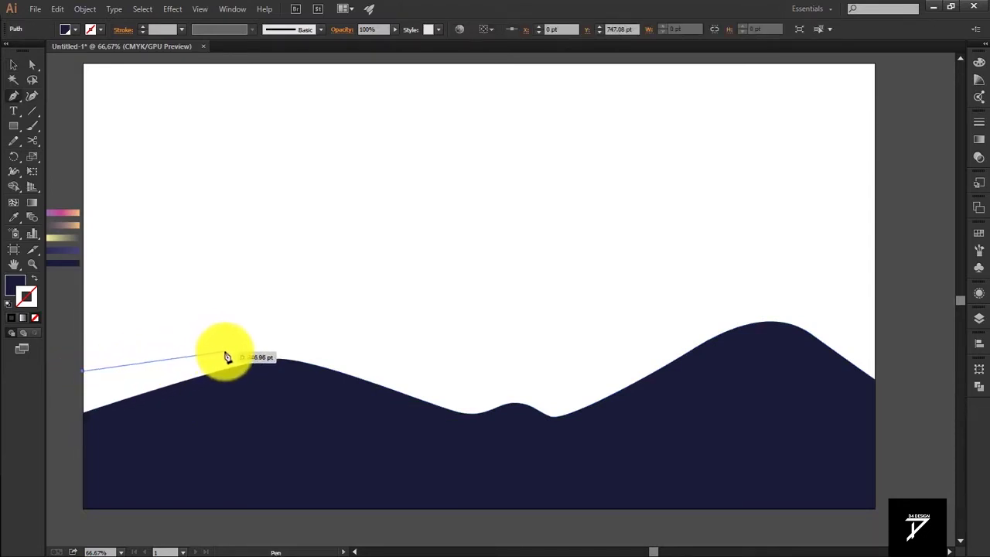
left_click_drag(311, 338, 317, 338)
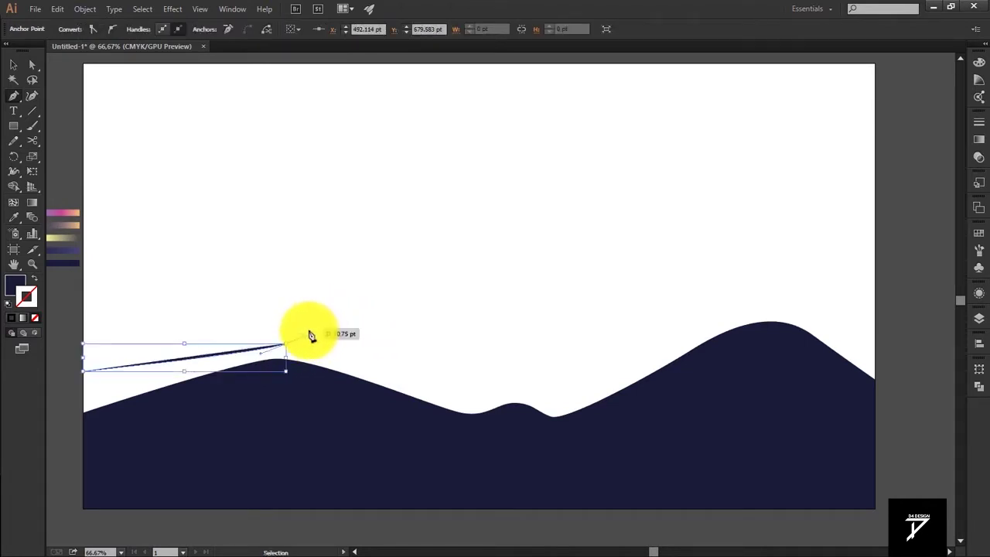
mouse_move(316, 324)
left_mouse_down()
mouse_move(393, 344)
mouse_move(469, 334)
left_mouse_up()
left_click_drag(550, 299, 676, 325)
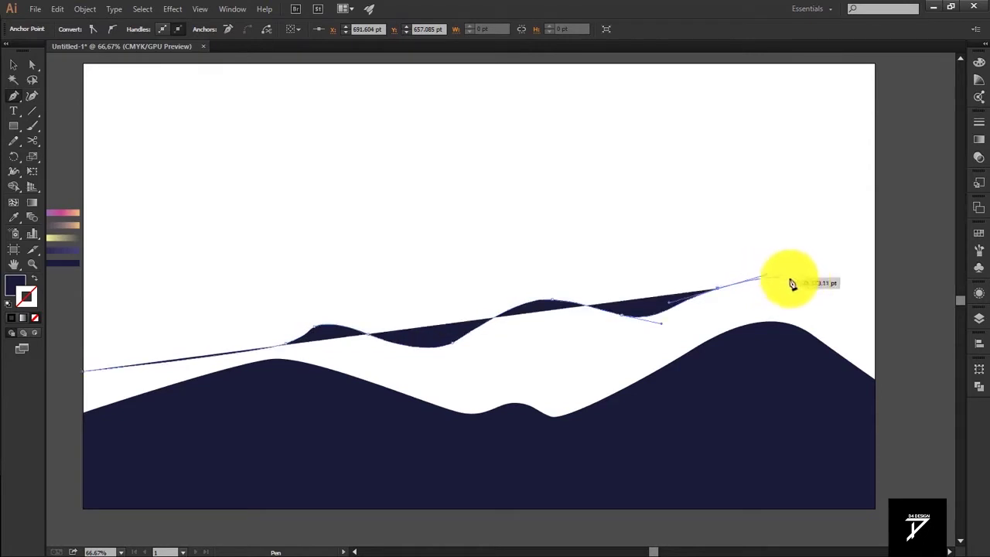
left_click_drag(816, 292, 862, 323)
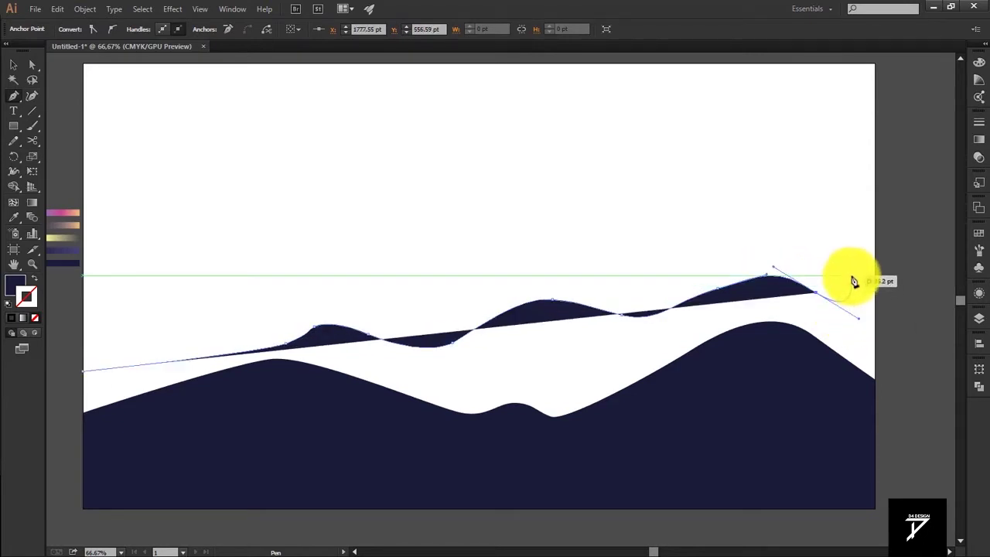
key("ctrl+z")
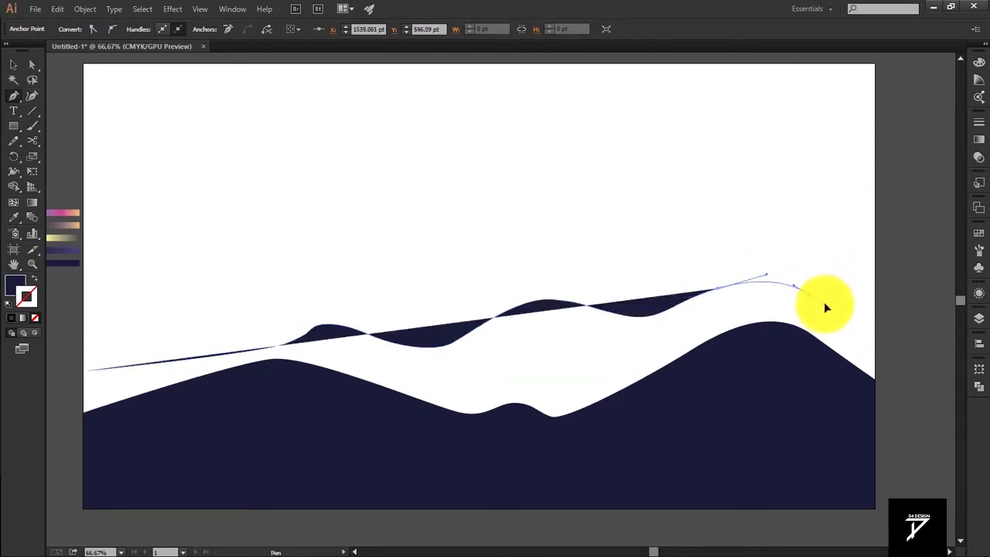
left_click_drag(811, 294, 822, 303)
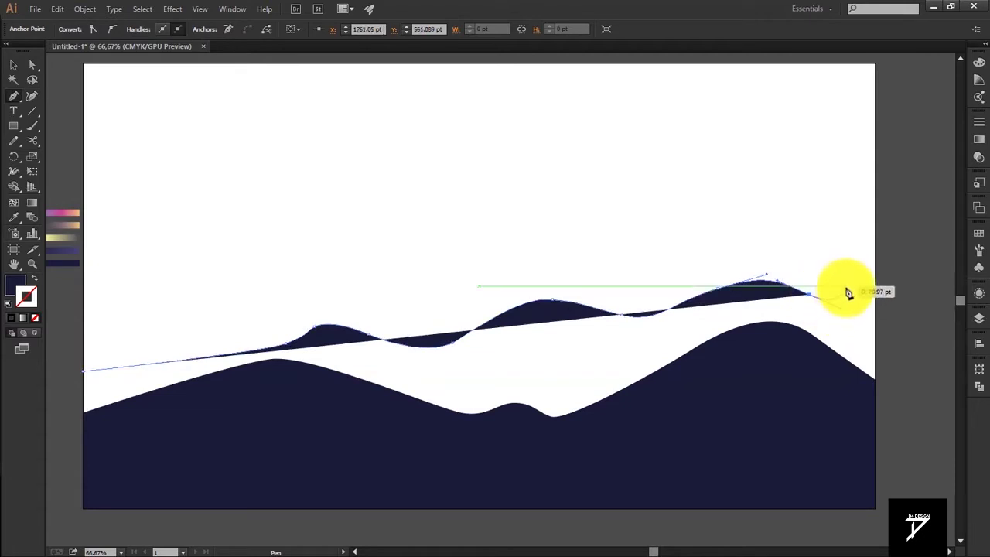
Step: Close the second range along the right edge, bottom corners and back to its start
scroll(849, 289, "up", 1)
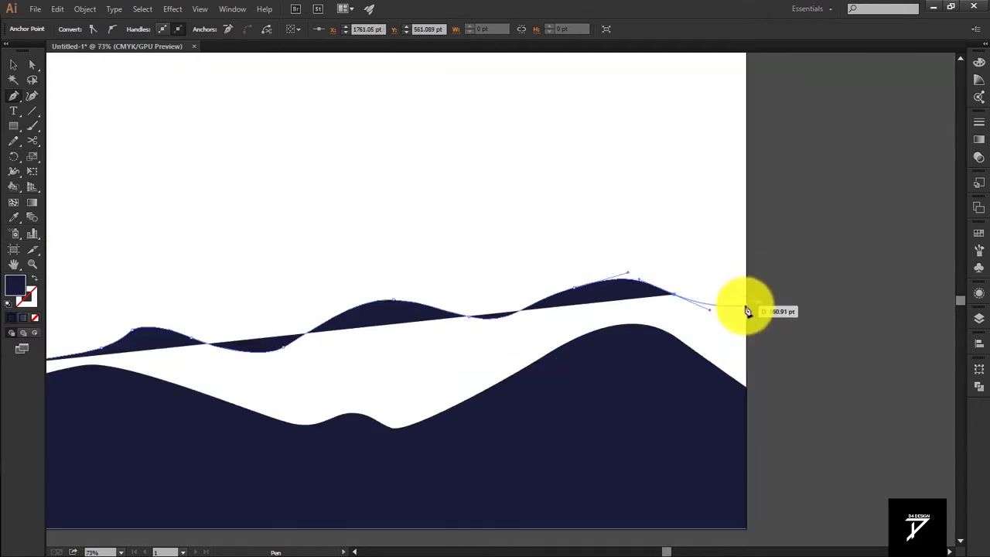
left_click(747, 313)
left_click(744, 531)
left_click_drag(744, 530, 912, 493)
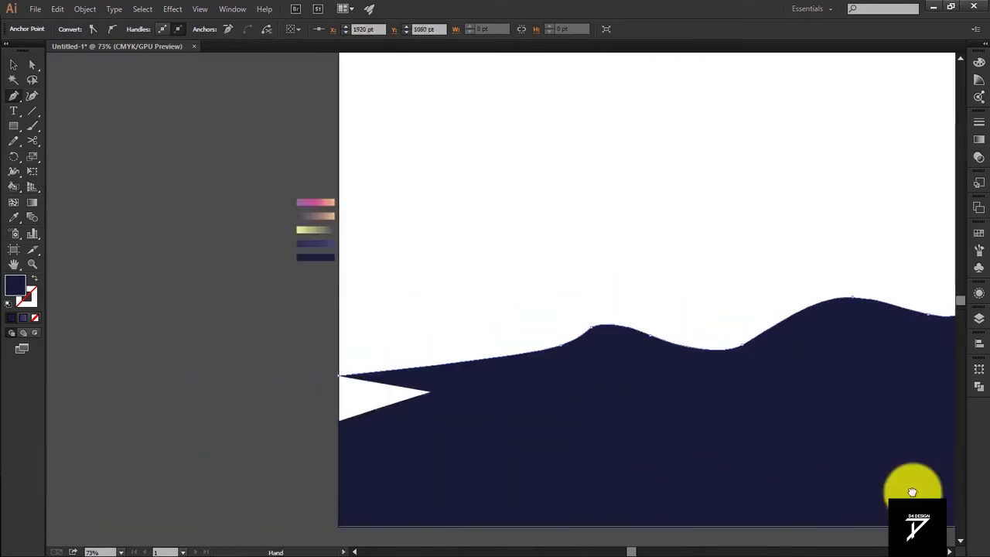
left_click(338, 526)
left_click(340, 381)
Step: Fill the new range with the lighter navy swatch via the Eyedropper
key("v")
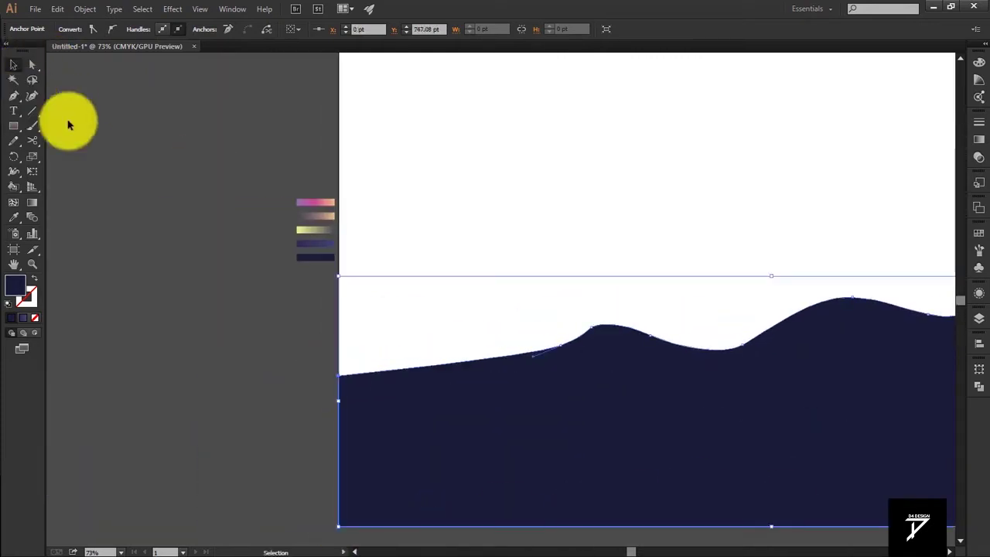
key("i")
left_click(316, 244)
left_click(13, 64)
Step: Send the lighter range behind the dark navy hills and deselect
right_click(608, 398)
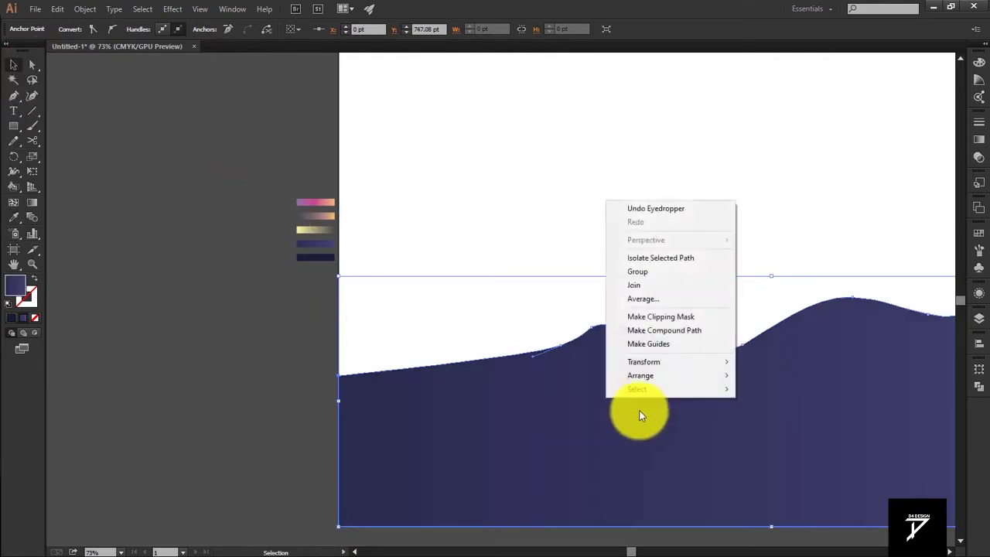
left_click(773, 415)
left_click(690, 288)
left_click_drag(665, 255, 511, 250)
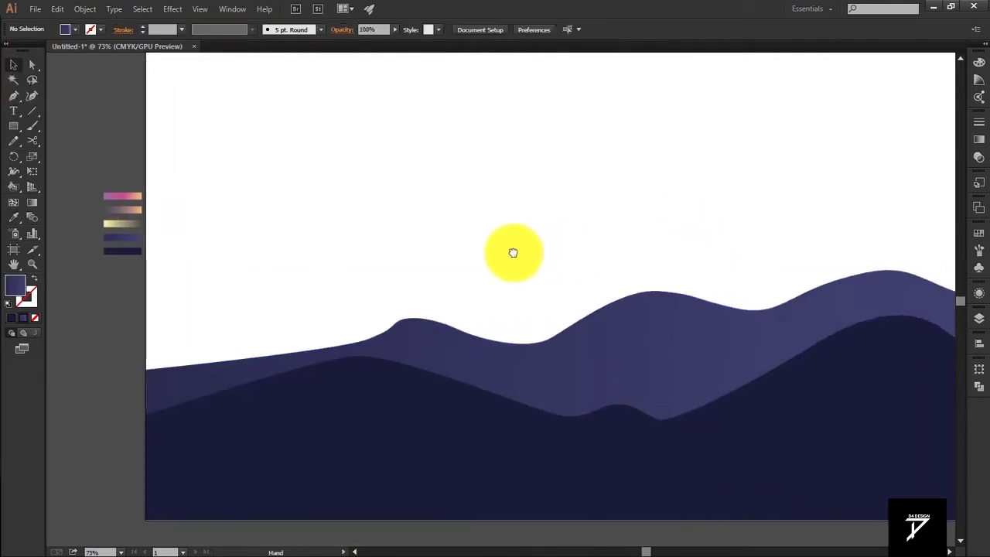
key("p")
key("p")
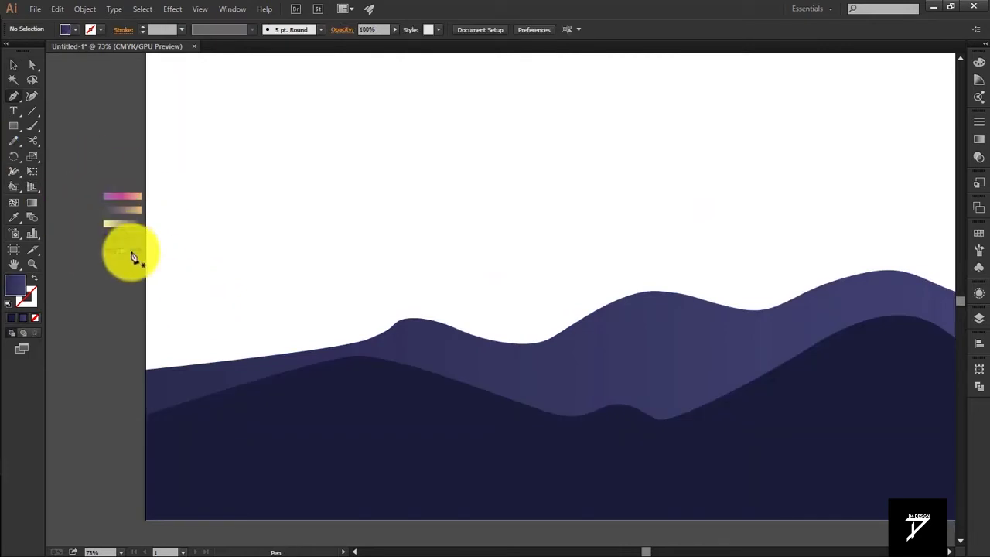
Step: Pen-draw a tall twin-peaked mountain outline from the left edge to the right edge
left_click(147, 356)
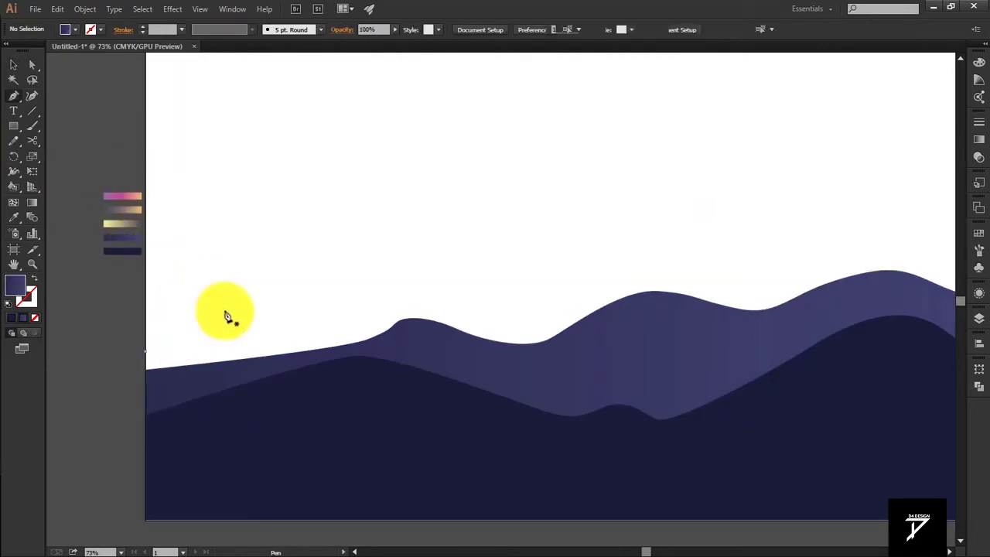
mouse_move(391, 232)
left_mouse_down()
mouse_move(420, 214)
mouse_move(456, 228)
left_mouse_up()
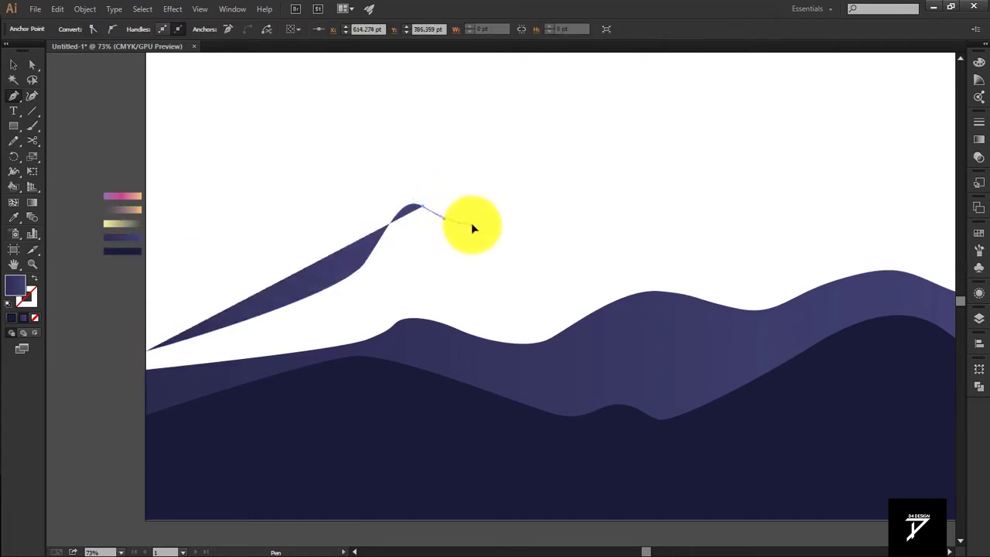
left_click_drag(518, 209, 539, 235)
mouse_move(709, 324)
left_mouse_down()
mouse_move(642, 332)
mouse_move(615, 349)
left_mouse_up()
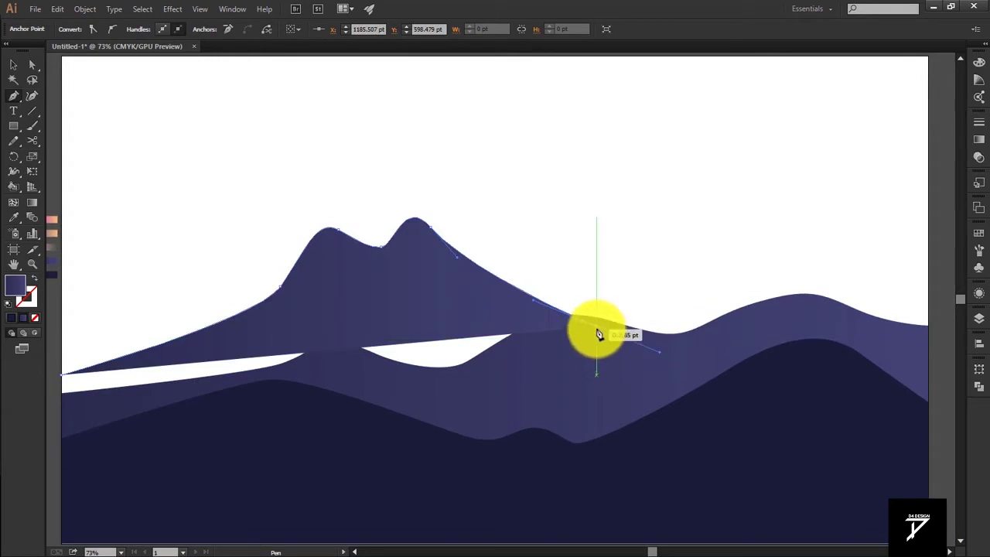
left_click(837, 332)
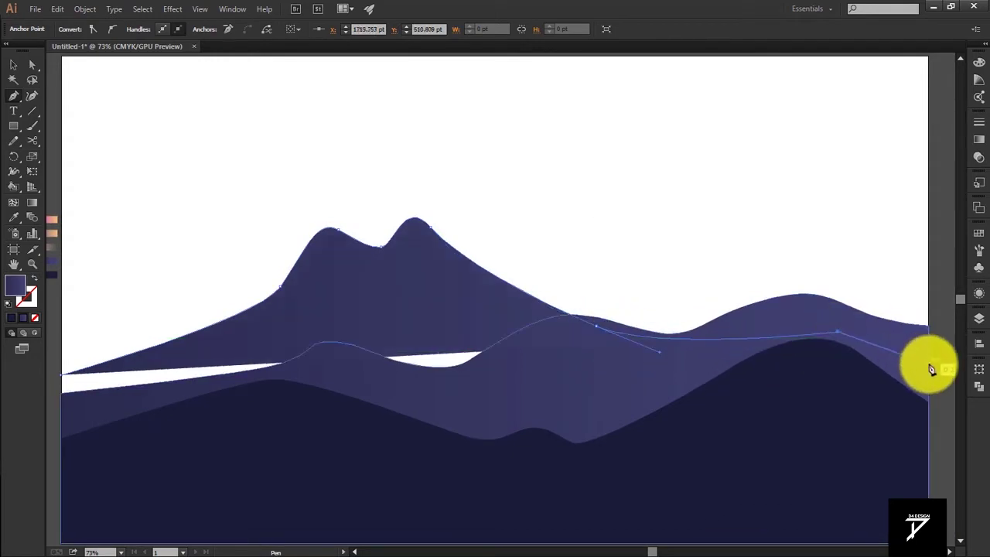
left_click(927, 362)
Step: Close the tall mountain through the bottom-right and bottom-left corners to its start
scroll(950, 541, "right", 10)
scroll(775, 477, "left", 4)
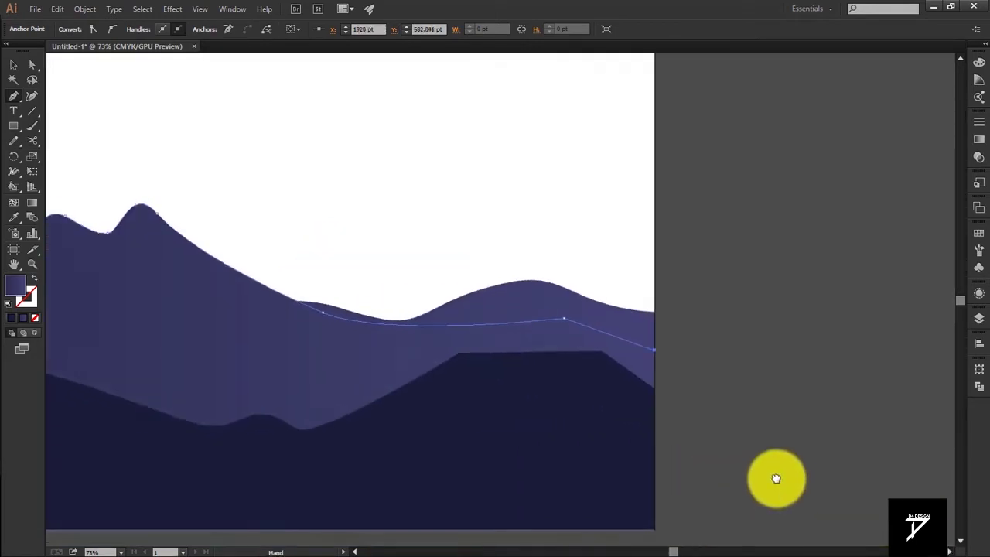
left_click(654, 530)
scroll(714, 410, "left", 8)
scroll(265, 523, "left", 5)
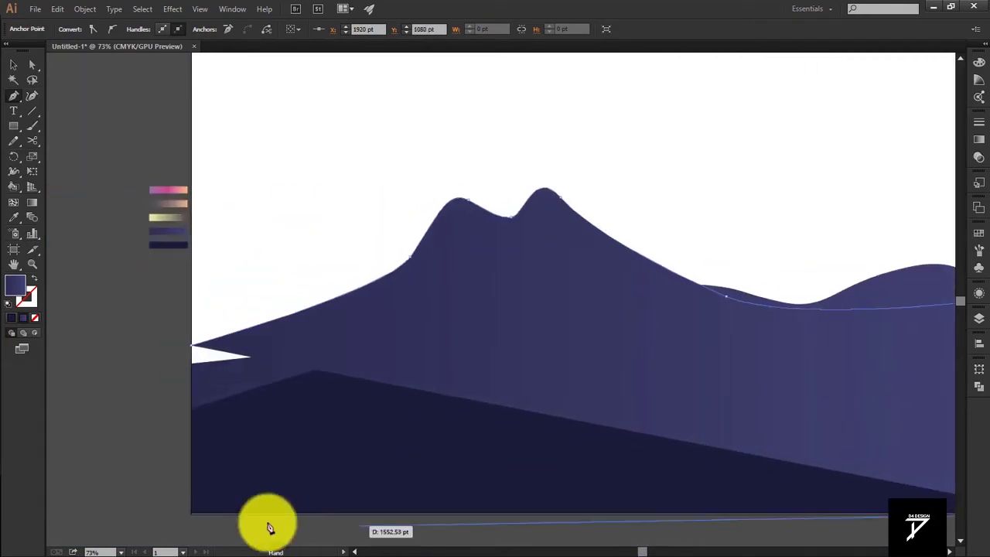
left_click(191, 512)
left_click(192, 345)
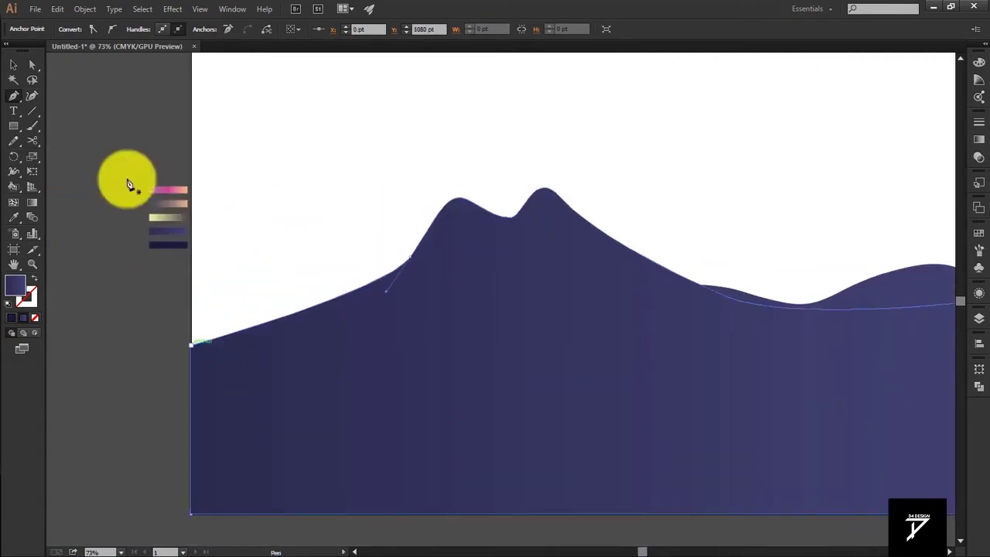
Step: Send the tall twin-peaked mountain behind the other ranges and deselect everything
left_click(13, 65)
right_click(503, 251)
mouse_move(540, 426)
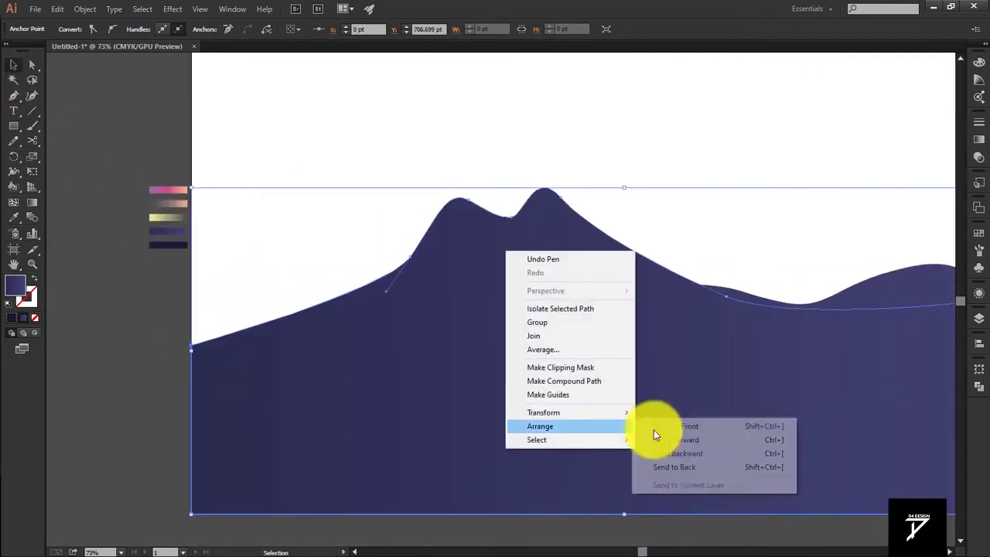
left_click(665, 466)
left_click(693, 198)
left_click(630, 267)
right_click(576, 256)
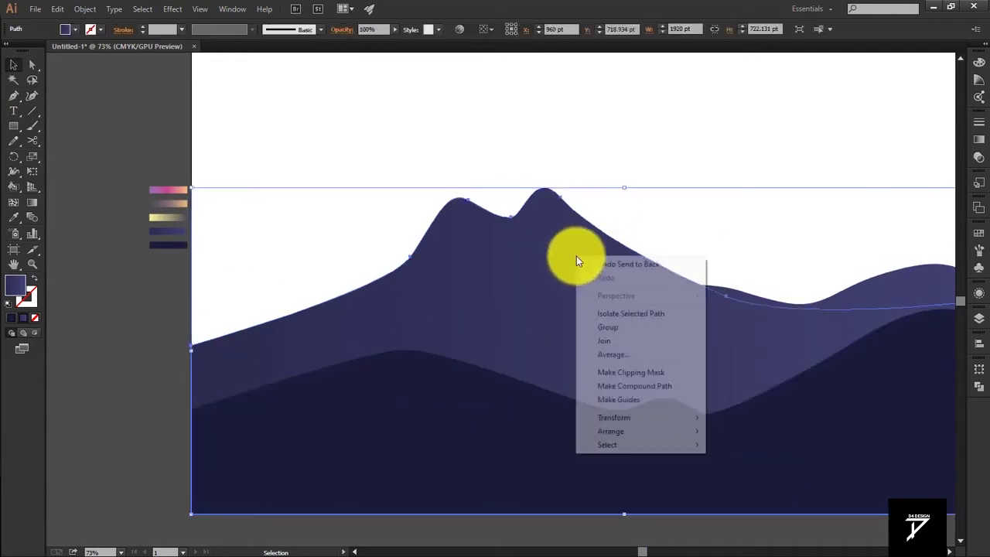
left_click(732, 471)
left_click(822, 280)
left_click(750, 320)
left_click(722, 228)
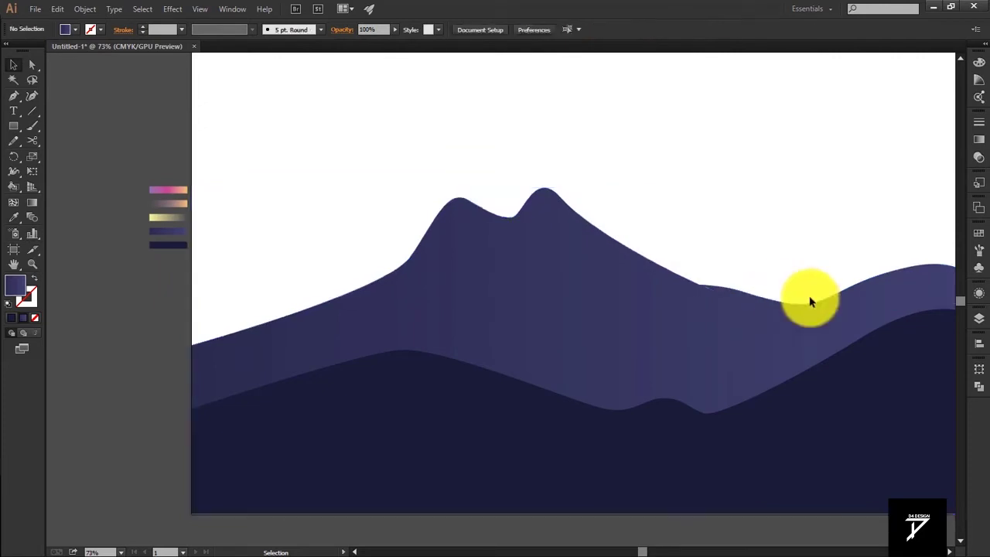
Step: Pen-draw a closed curved-ridge mountain on the left side of the artboard
scroll(464, 267, "up", 1)
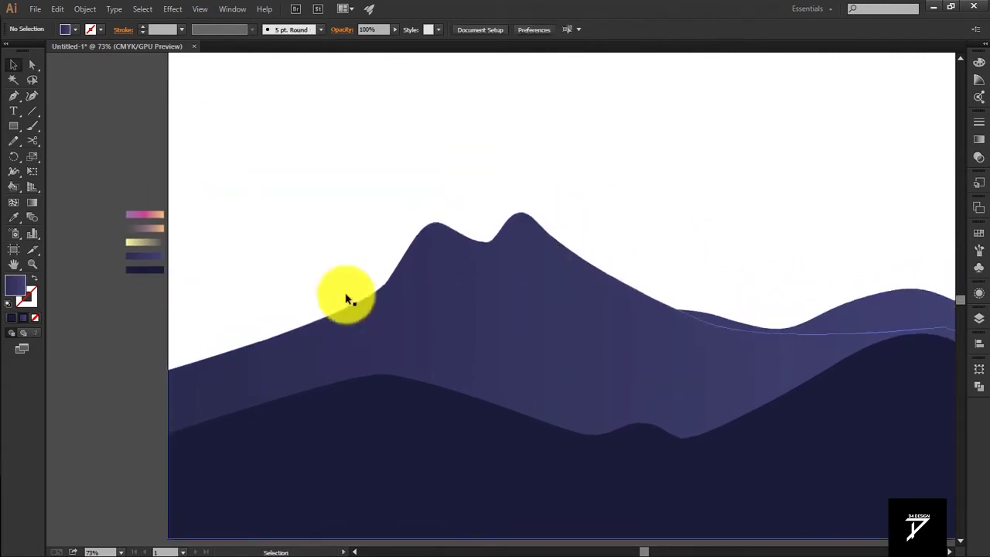
key("p")
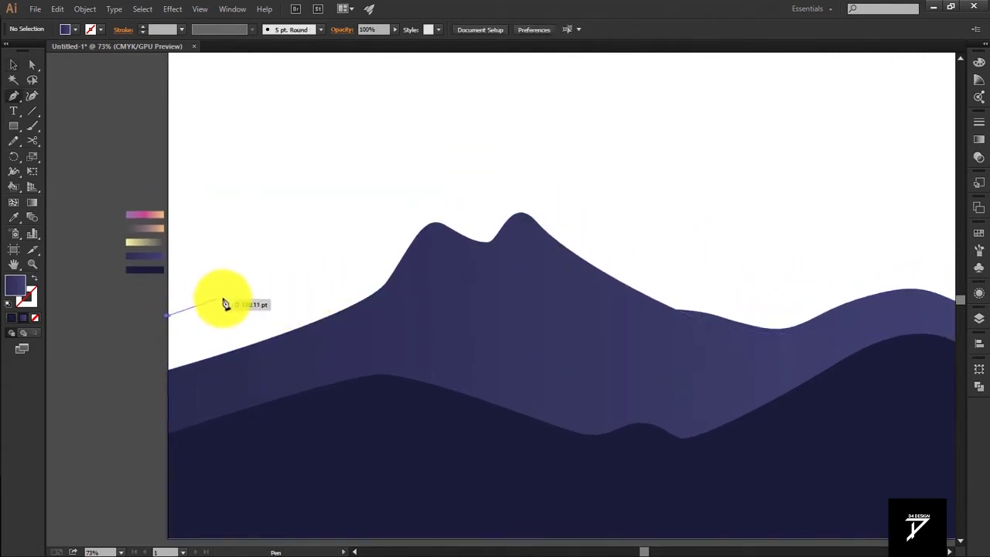
left_click_drag(314, 280, 330, 283)
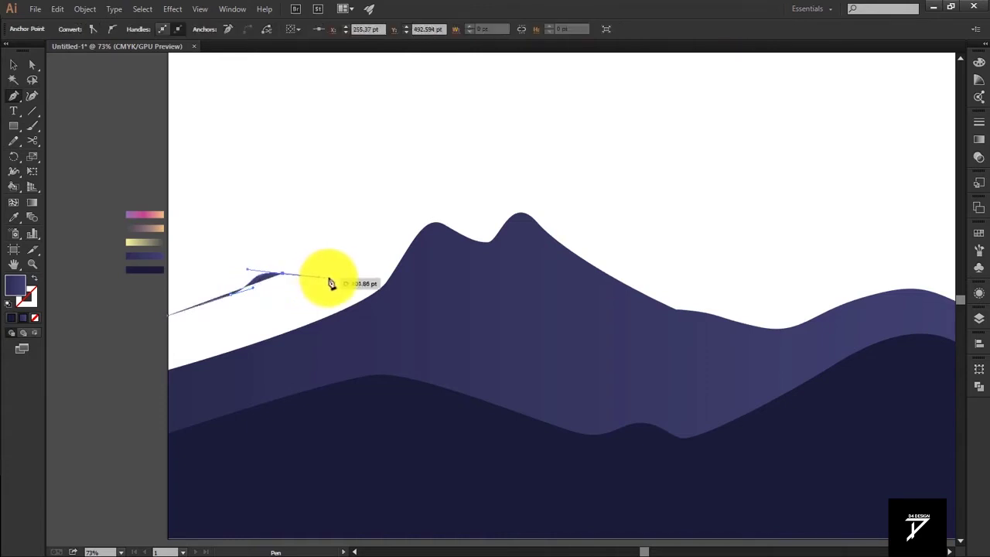
left_click(394, 264)
left_click(442, 283)
left_click(531, 349)
left_click(543, 446)
left_click(323, 533)
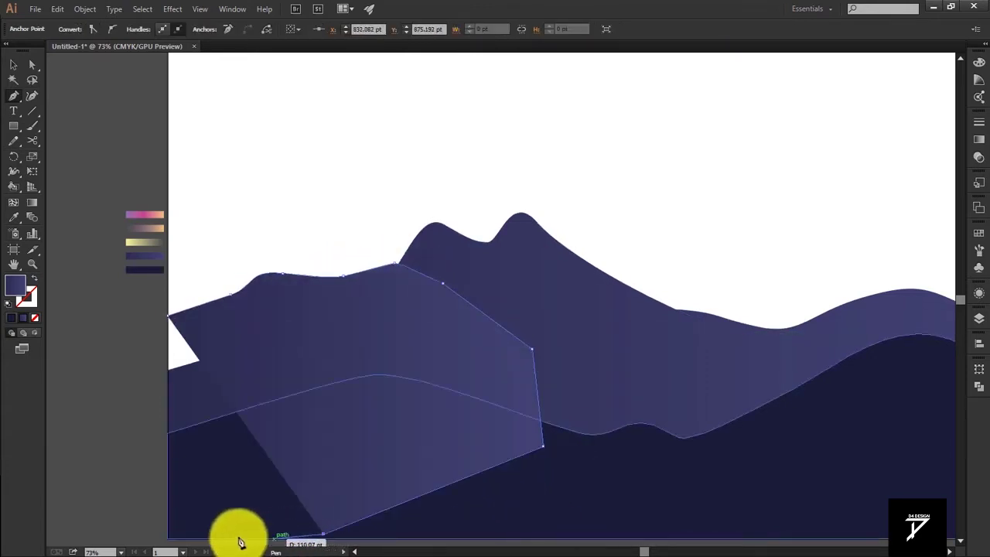
left_click(168, 537)
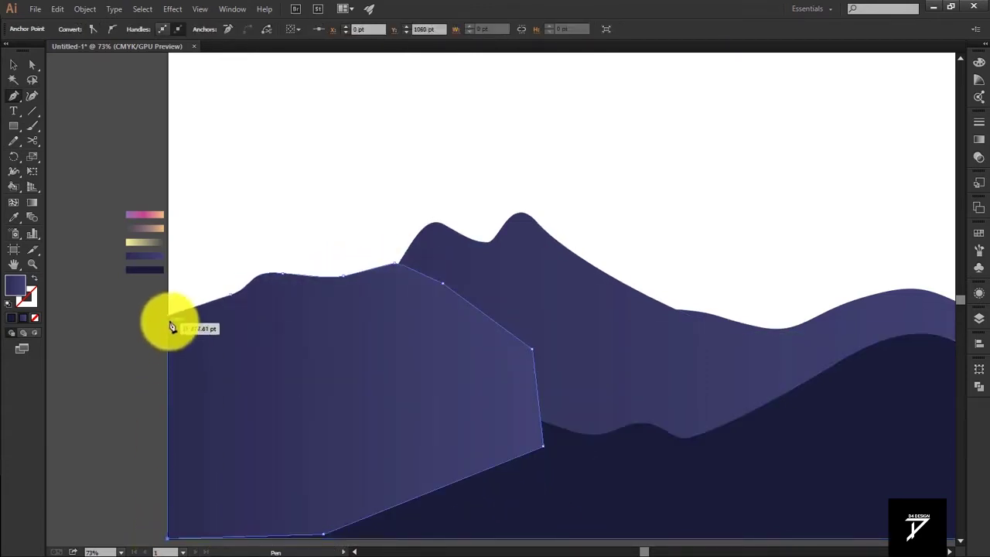
Step: Draw a broad right mountain with a peak and dip, closed at the bottom-right corner
scroll(186, 160, "right", 3)
scroll(380, 221, "right", 3)
scroll(444, 224, "right", 2)
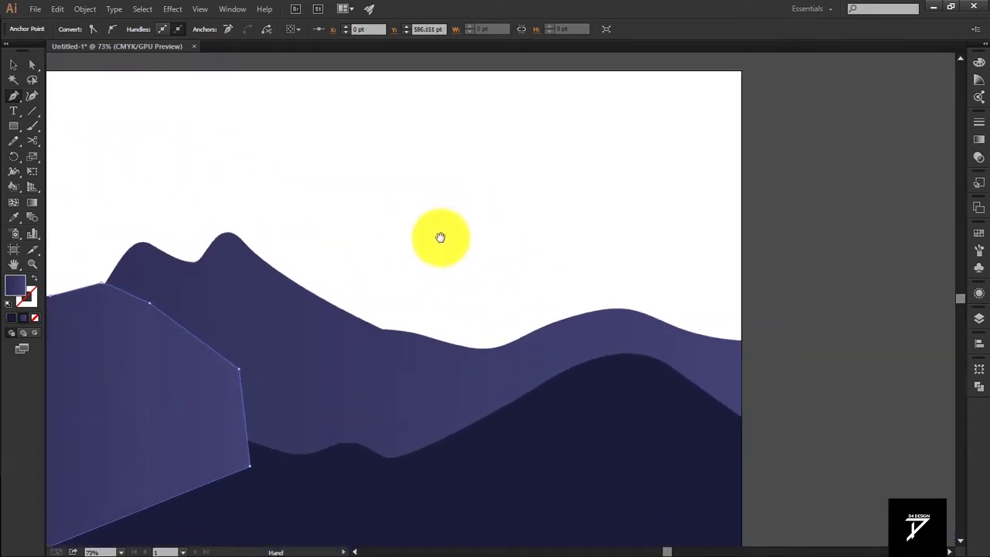
left_click(334, 336)
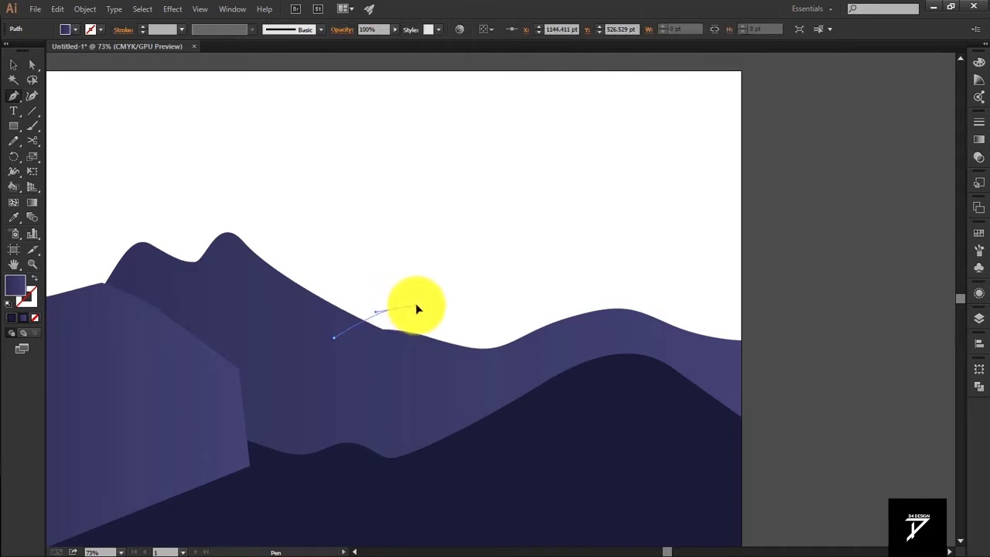
left_click_drag(484, 230, 555, 242)
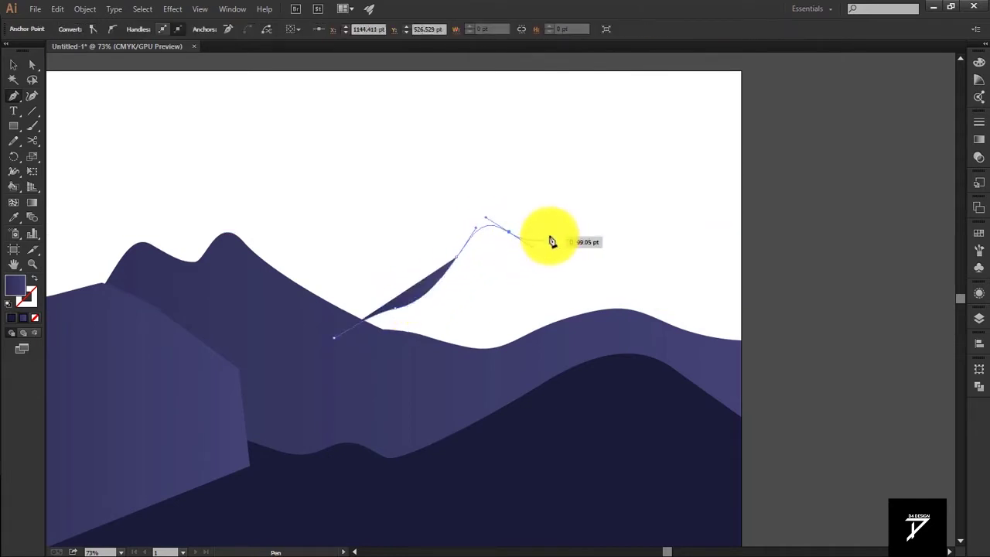
left_click_drag(609, 262, 611, 263)
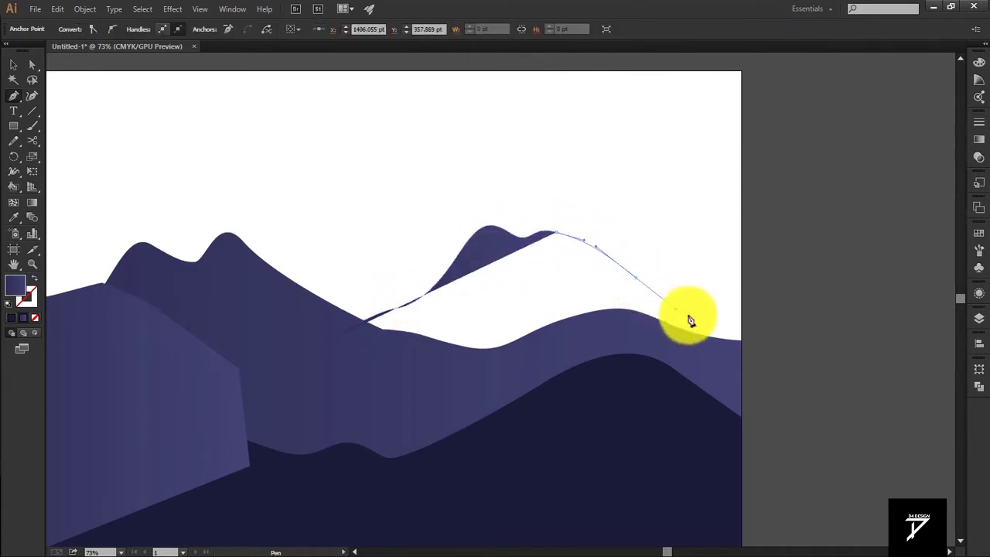
left_click_drag(747, 336, 747, 338)
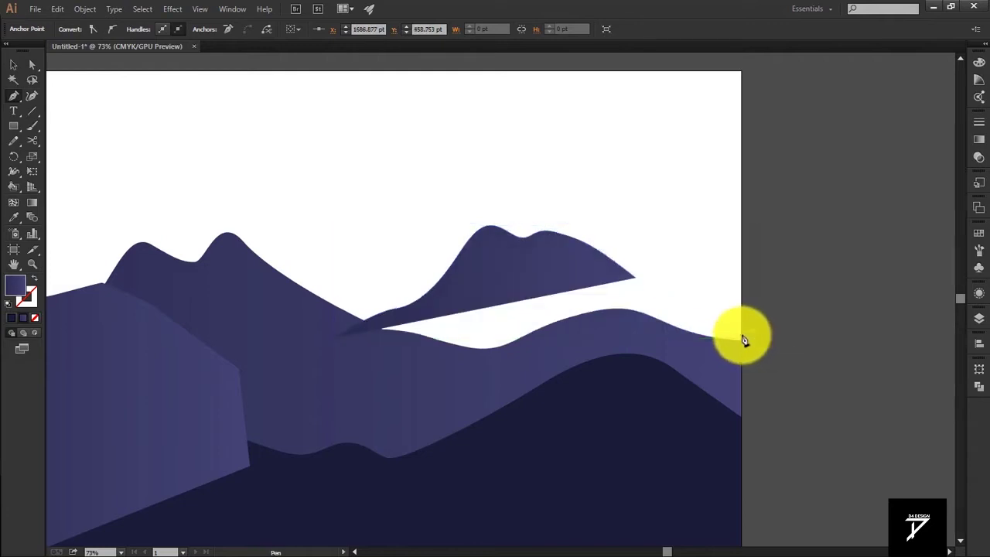
left_click(744, 340)
scroll(741, 489, "down", 2)
left_click(741, 469)
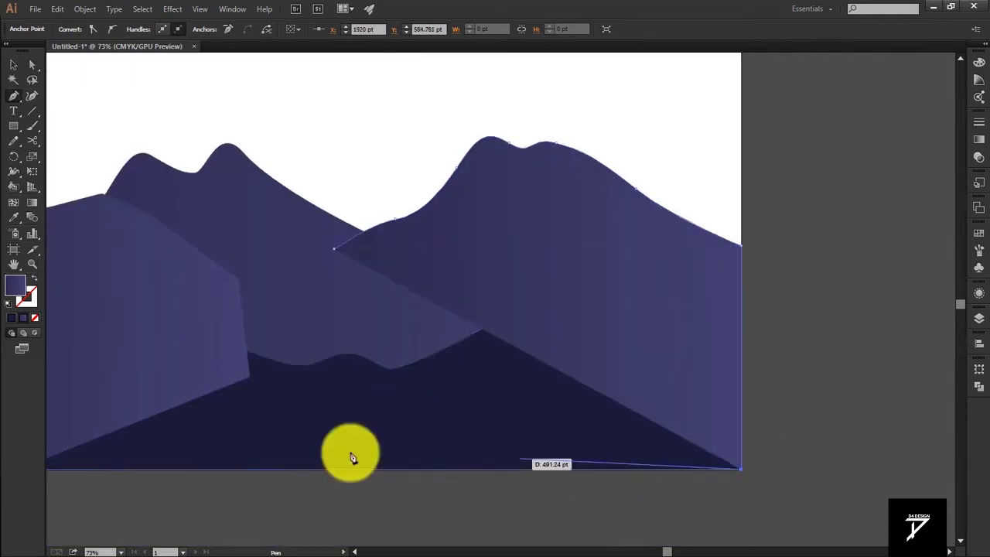
left_click(329, 469)
left_click(335, 249)
Step: Add a small rounded peak at the artboard's far right edge
left_click_drag(366, 239, 233, 363)
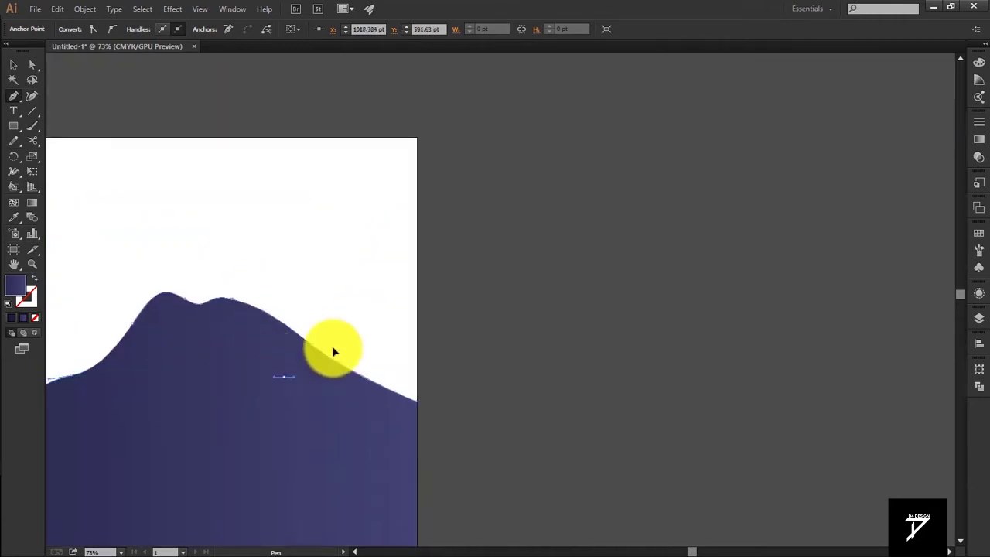
left_click_drag(345, 318, 353, 299)
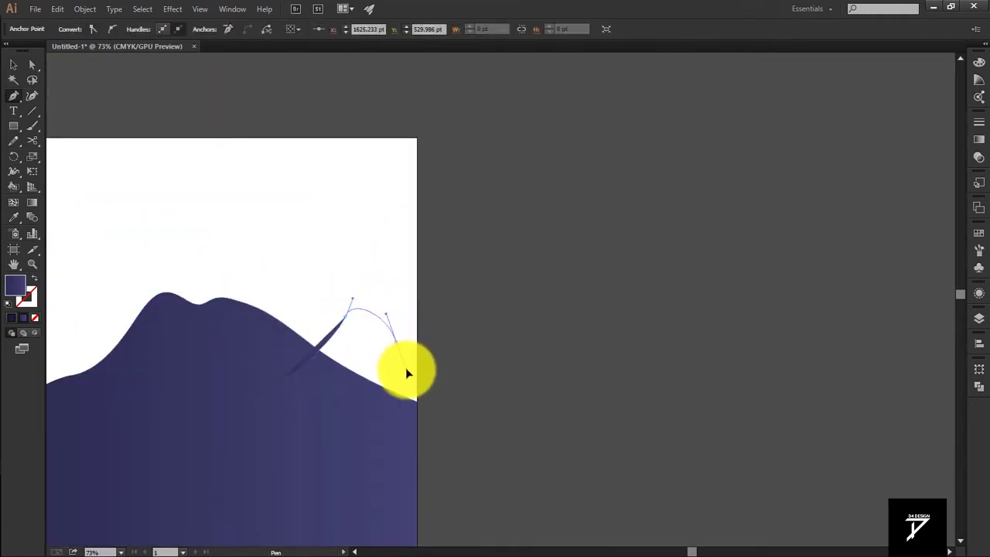
left_click_drag(405, 368, 408, 371)
key("ctrl+z")
key("ctrl+z")
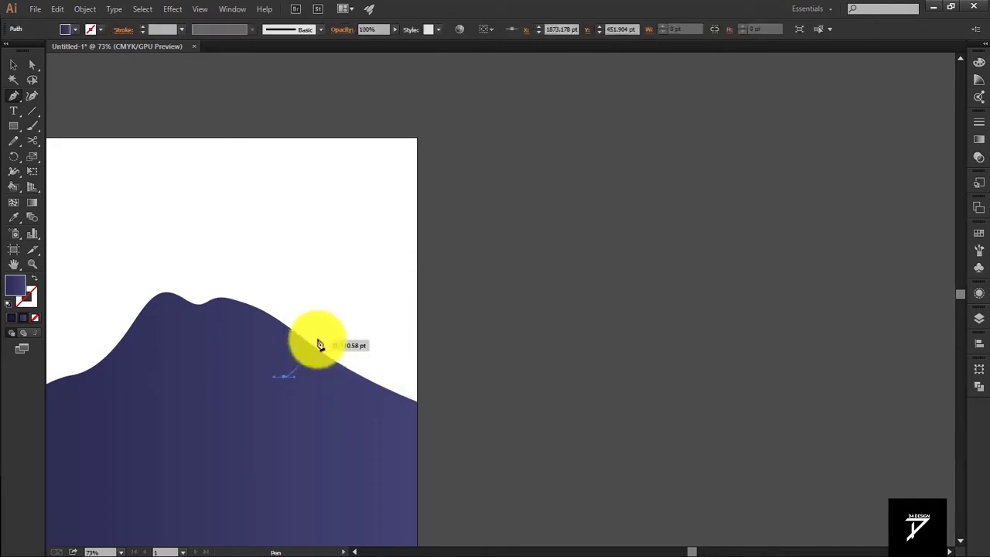
left_click_drag(349, 326, 354, 313)
left_click_drag(389, 348, 403, 383)
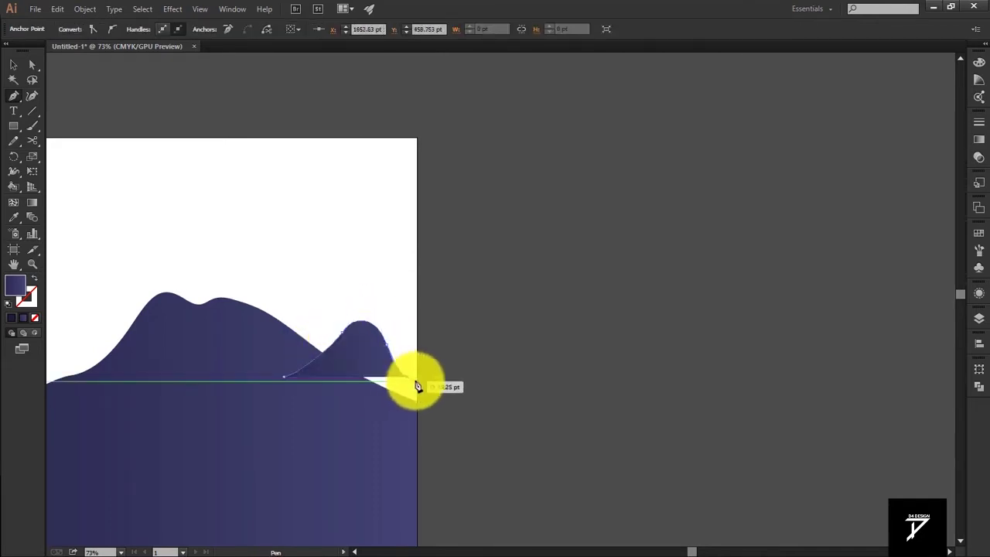
left_click(418, 388)
scroll(422, 309, "down", 4)
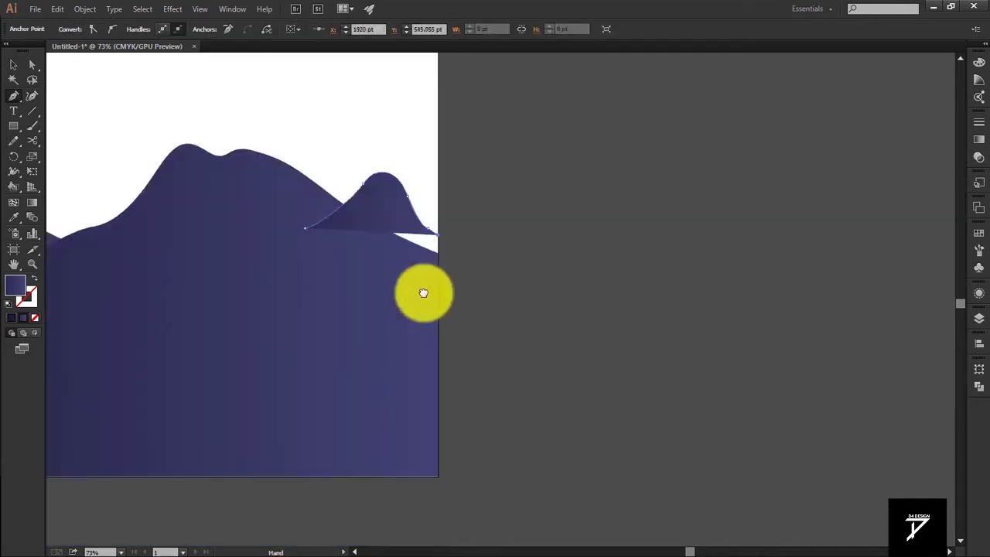
left_click(438, 477)
left_click(335, 476)
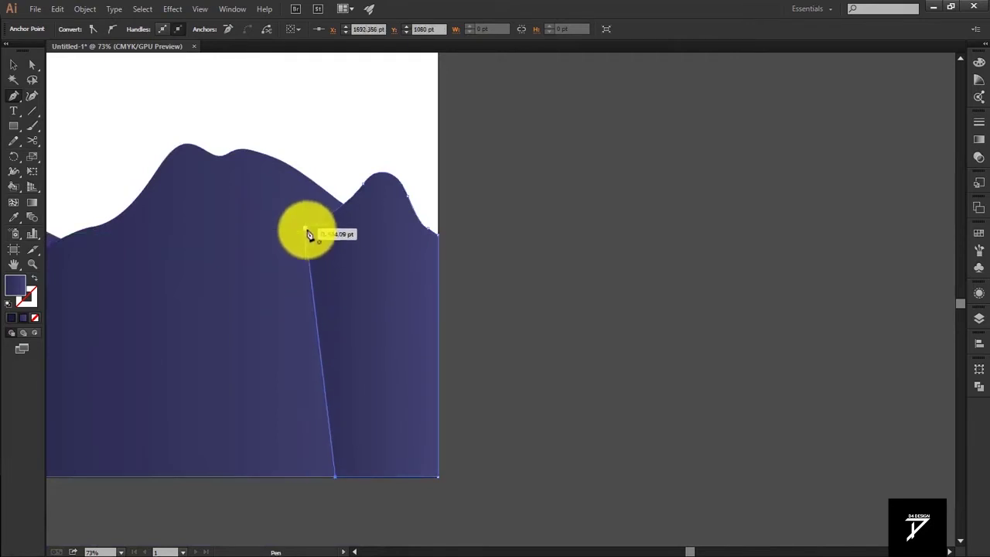
left_click(308, 234)
Step: Select the new left mountain shape
scroll(470, 243, "left", 5)
left_click(13, 64)
scroll(342, 128, "left", 3)
left_click(216, 266)
Step: Send the left mountain, right mountain and narrow right peak to the back
right_click(217, 265)
left_click(393, 482)
right_click(567, 344)
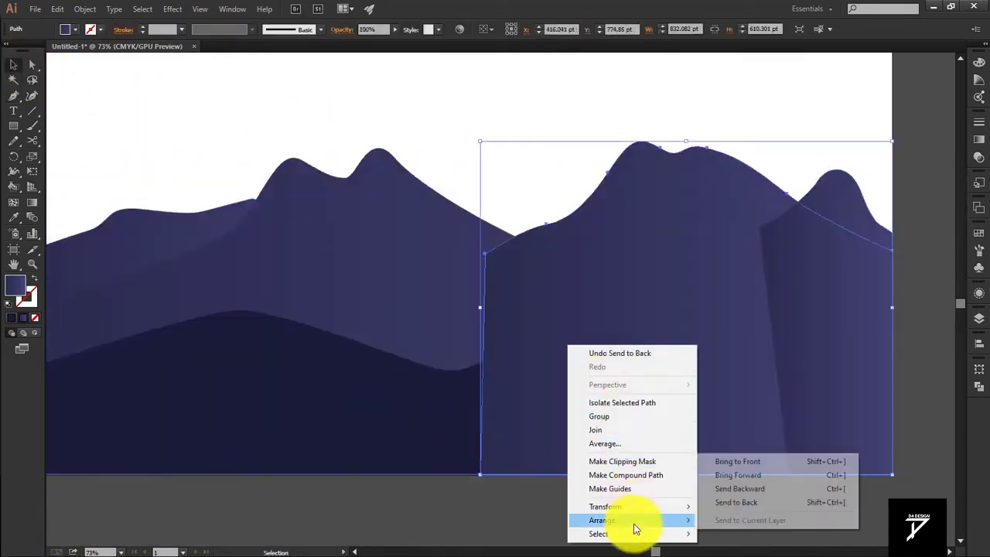
left_click(735, 503)
right_click(826, 350)
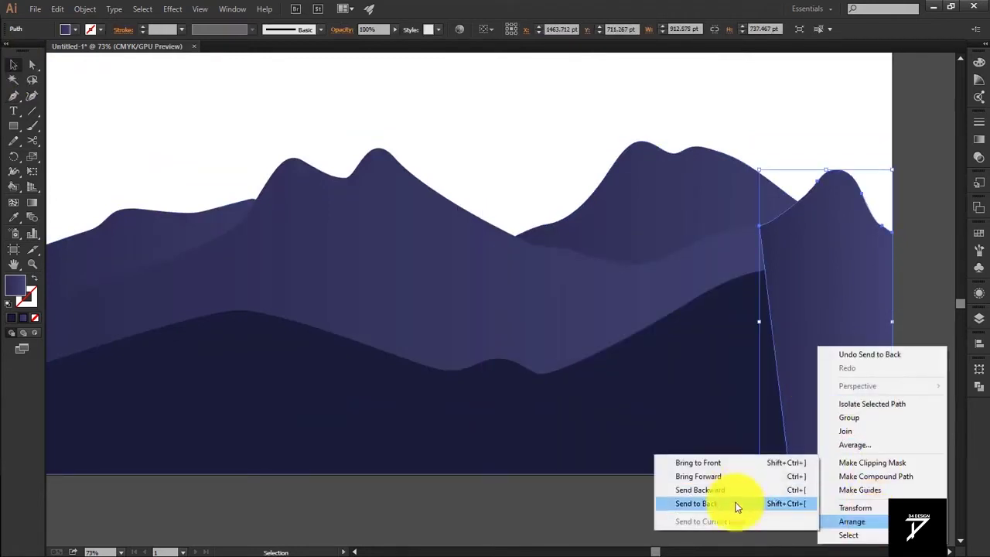
left_click(735, 503)
Step: Give the middle wavy band a vertical gradient positioned higher up
left_click(459, 287)
left_click(520, 324)
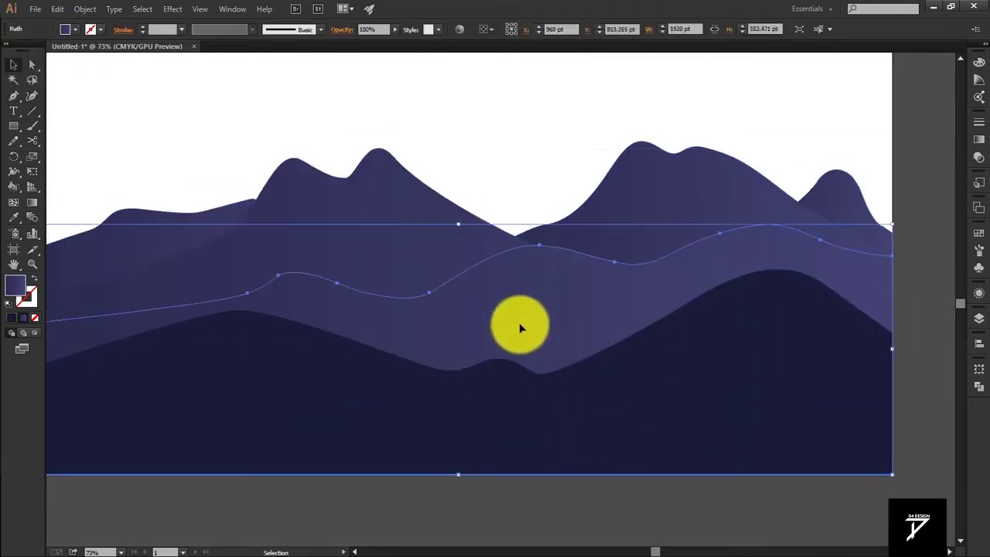
key("g")
left_click_drag(452, 278, 487, 487)
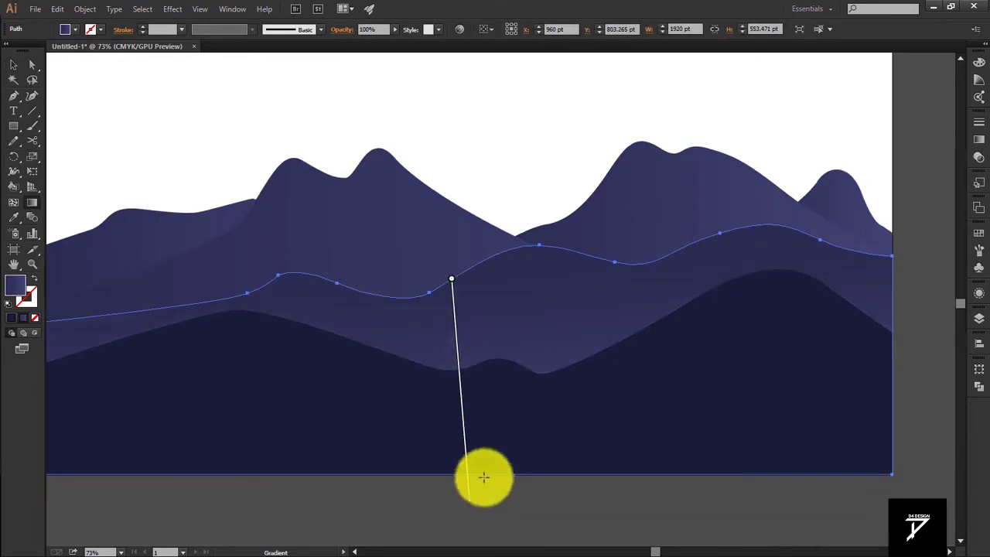
left_click_drag(455, 240, 459, 412)
Step: Apply a vertical gradient to the lower-left mountain
left_click(309, 292)
left_click(371, 161)
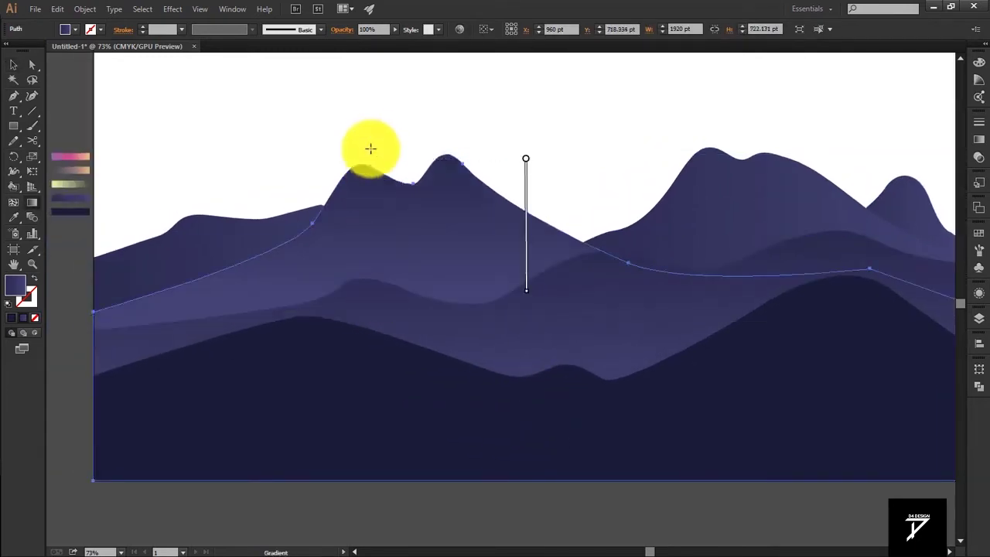
key("v")
left_click(150, 258)
left_click(155, 265)
key("g")
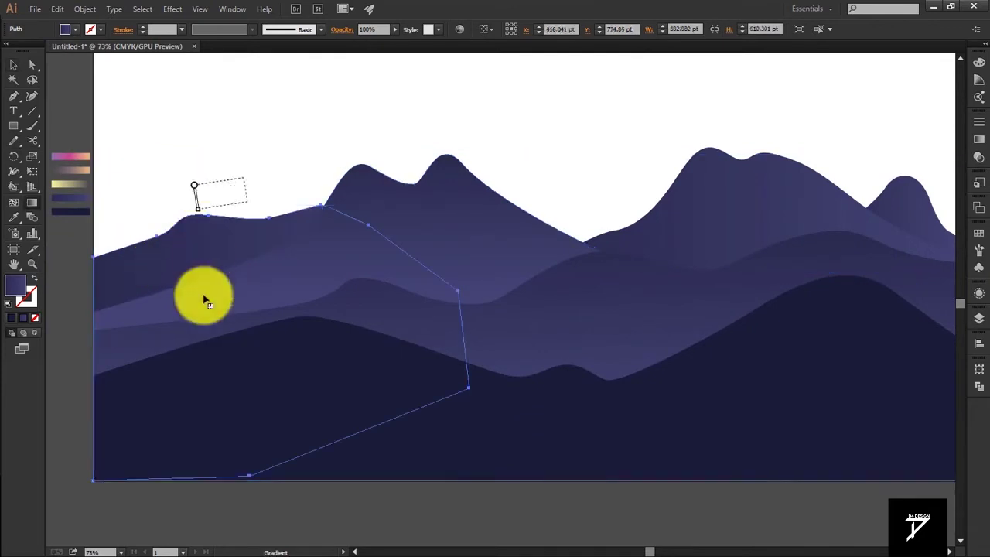
left_click_drag(259, 177, 269, 283)
left_click_drag(279, 214, 280, 283)
left_click_drag(201, 230, 203, 288)
Step: Adjust the lower-left mountain's gradient length and angle for its shading
mouse_move(203, 240)
left_mouse_down()
mouse_move(209, 233)
mouse_move(260, 299)
left_mouse_up()
left_click_drag(239, 219, 249, 276)
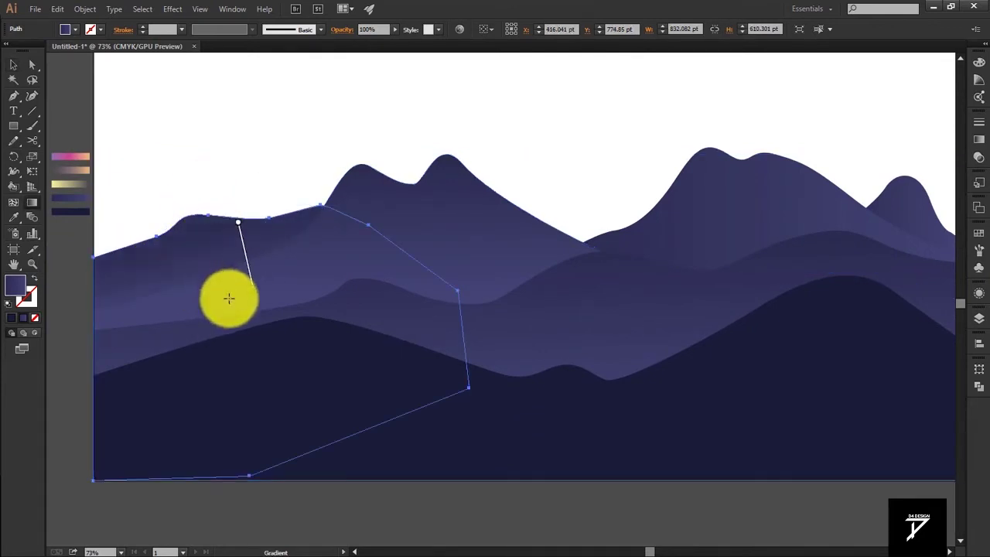
left_click_drag(213, 190, 246, 299)
mouse_move(255, 203)
left_mouse_down()
mouse_move(254, 318)
mouse_move(278, 309)
left_mouse_up()
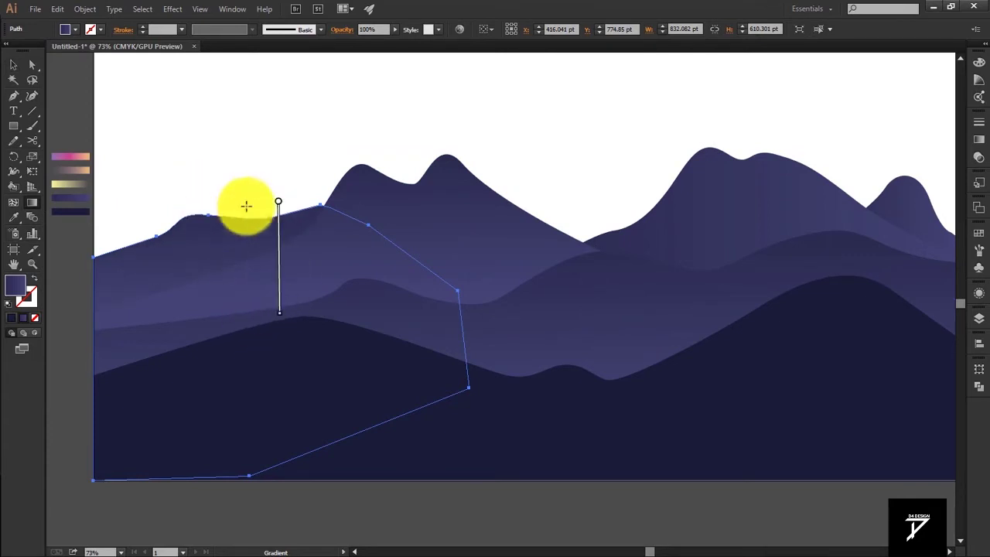
left_click_drag(276, 181, 232, 265)
left_click_drag(340, 216, 296, 295)
left_click_drag(281, 228, 281, 325)
left_click_drag(252, 214, 288, 294)
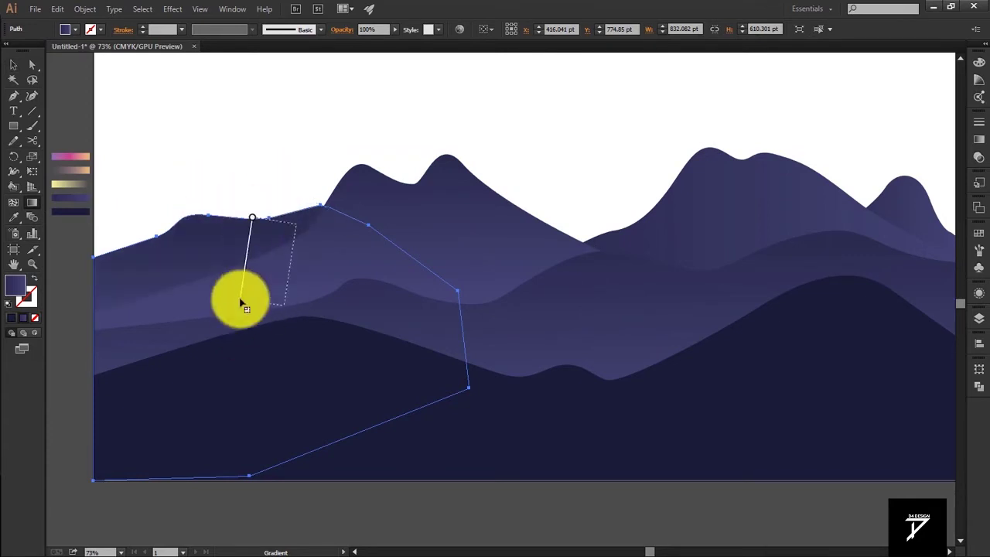
left_click_drag(297, 224, 285, 305)
Step: Shade the right mountain with a top-down gradient
key("v")
left_click(735, 235)
key("g")
left_click_drag(764, 166, 758, 223)
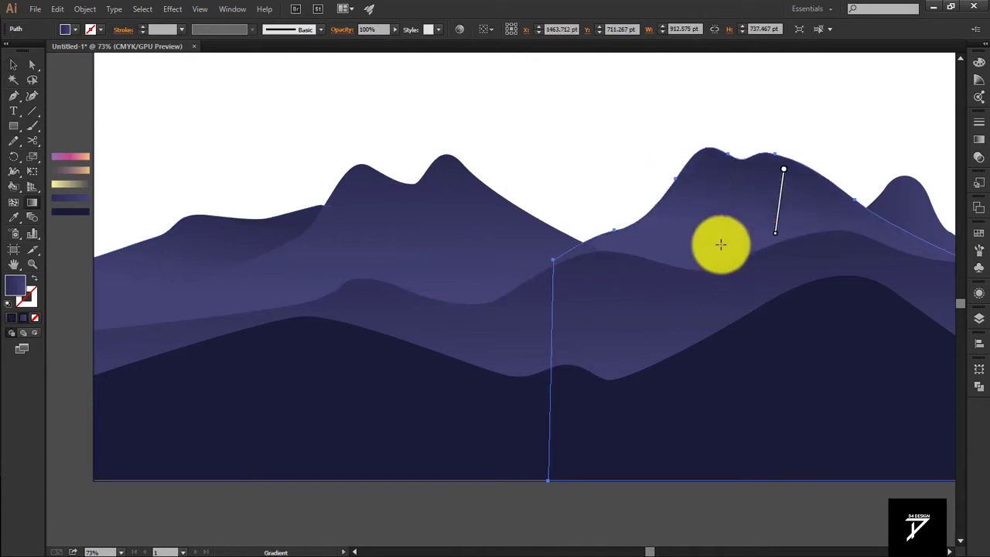
left_click_drag(720, 304, 384, 252)
left_click_drag(501, 236, 530, 484)
Step: Shade the small right peak with a short top-down gradient
key("g")
mouse_move(654, 153)
left_mouse_down()
mouse_move(627, 217)
mouse_move(601, 227)
left_mouse_up()
left_click_drag(632, 179, 608, 245)
left_click_drag(645, 199, 613, 265)
left_click_drag(624, 223, 612, 249)
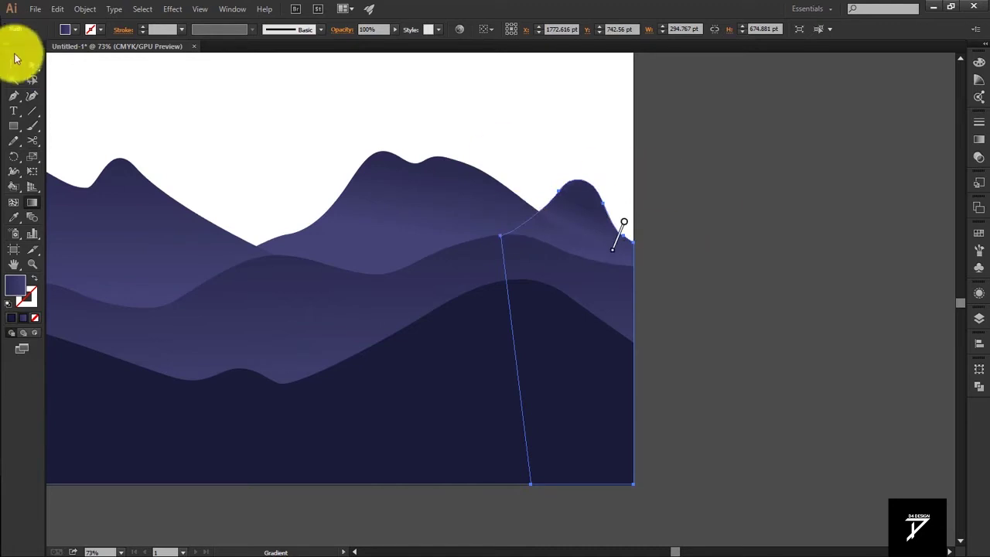
Step: Return to the Selection tool and deselect the mountains
left_click(33, 68)
left_click(228, 110)
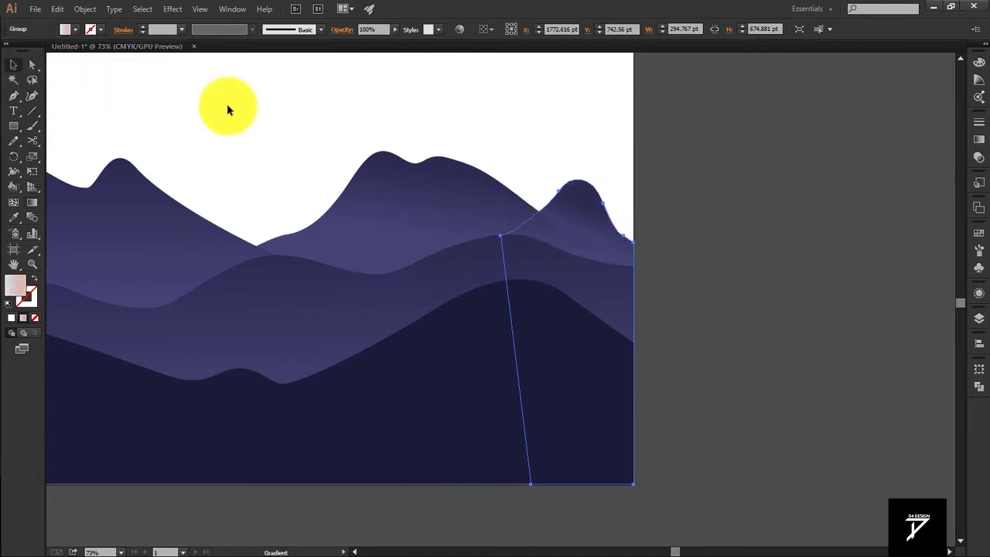
left_click(228, 110)
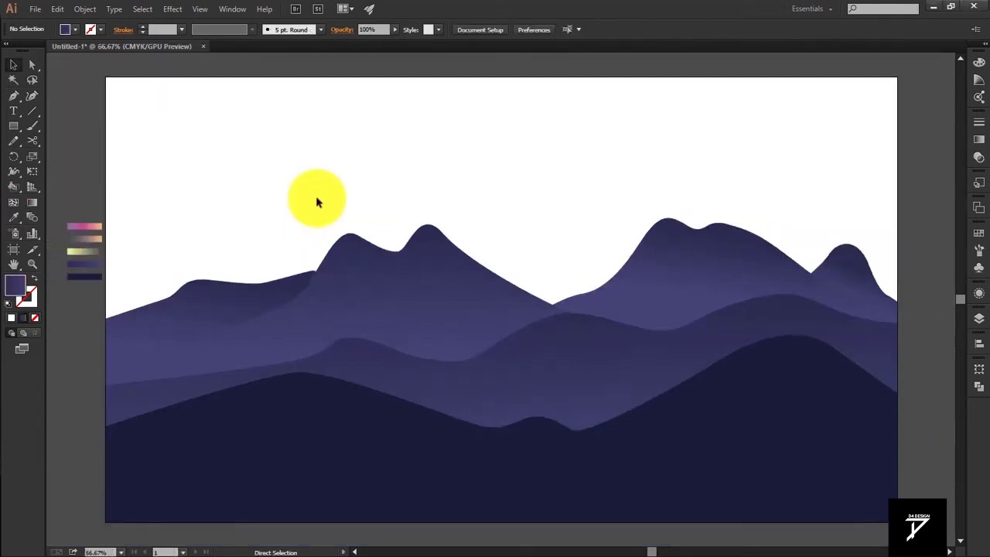
left_click(13, 125)
Step: Draw an artboard-sized rectangle, fill it with the pink-orange gradient swatch, and send it to back
mouse_move(105, 77)
left_mouse_down()
mouse_move(625, 380)
mouse_move(898, 522)
left_mouse_up()
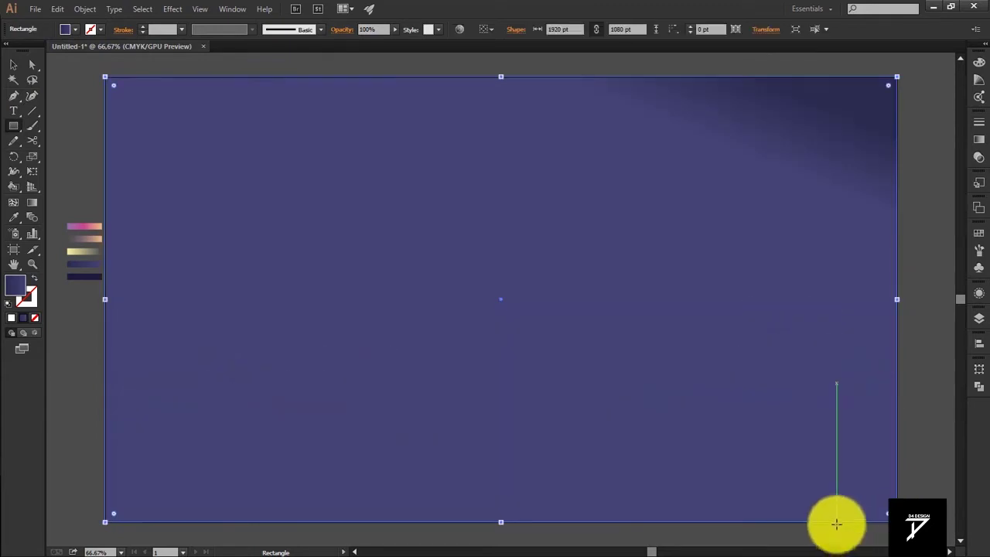
key("i")
left_click(85, 227)
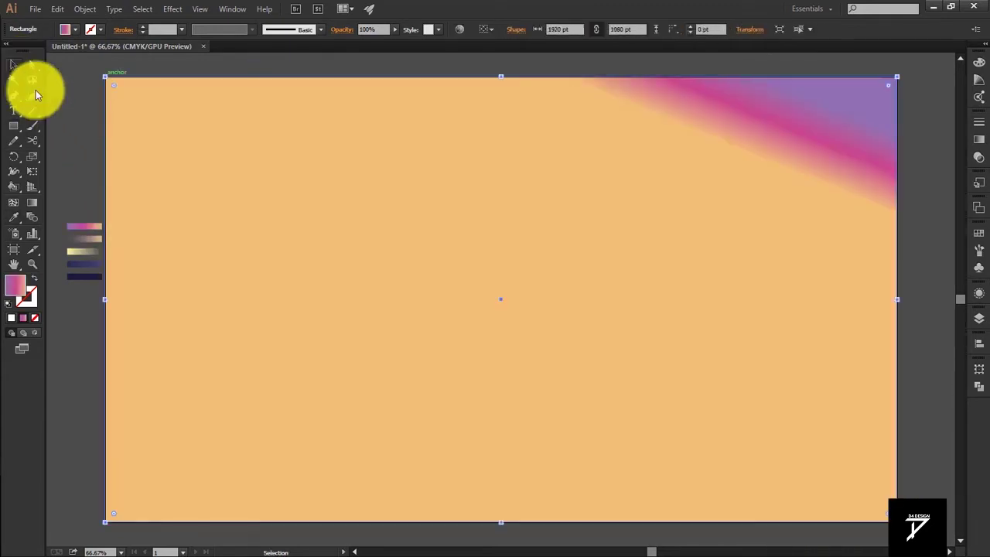
left_click(16, 65)
right_click(320, 193)
left_click(489, 409)
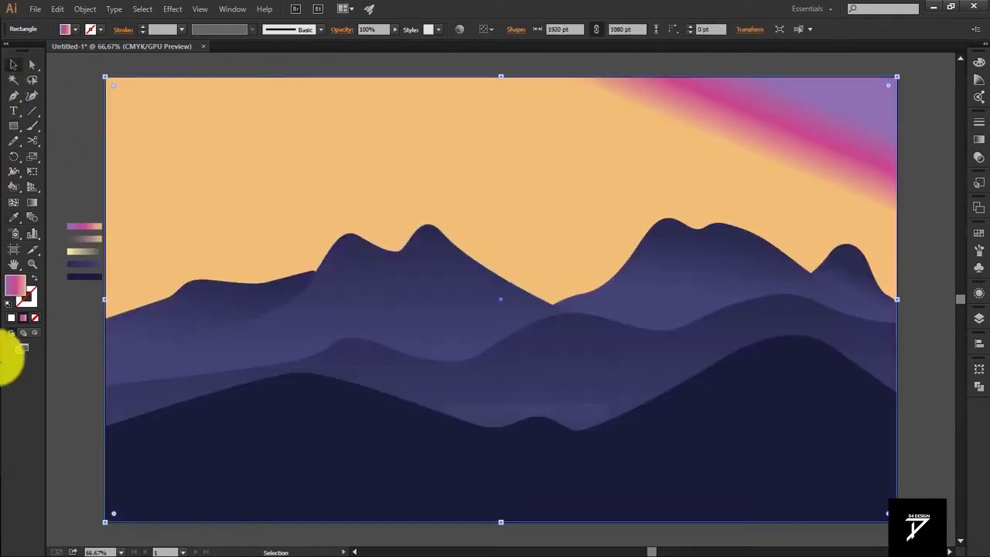
Step: Drag a top-to-bottom sky gradient, shortened so the orange reaches the horizon
key("g")
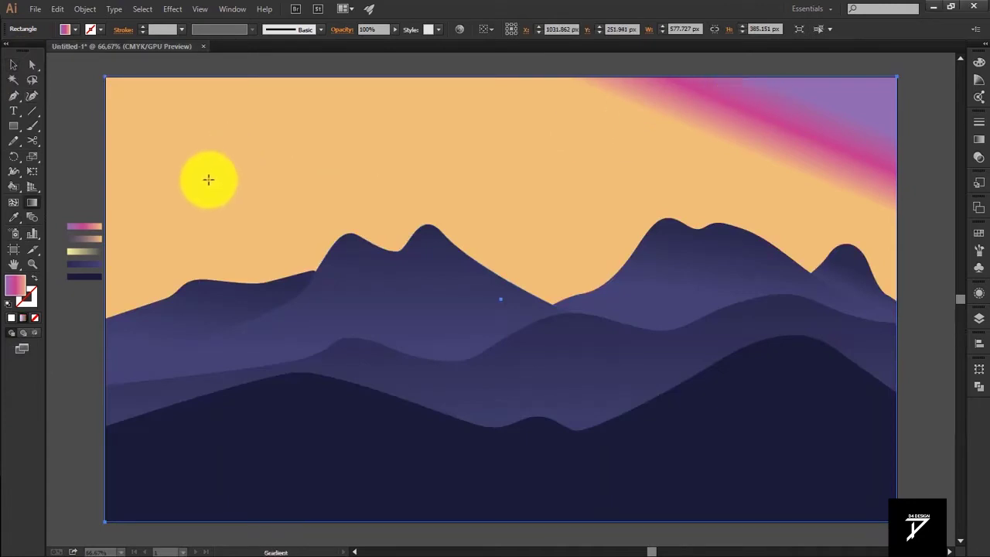
left_click_drag(501, 80, 501, 404)
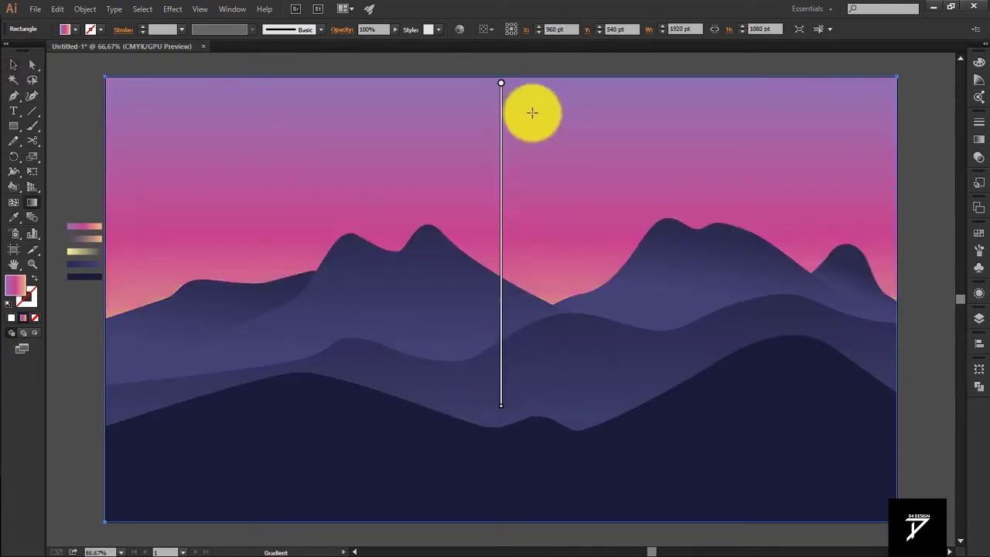
left_click_drag(511, 78, 501, 267)
left_click(15, 65)
left_click(59, 91)
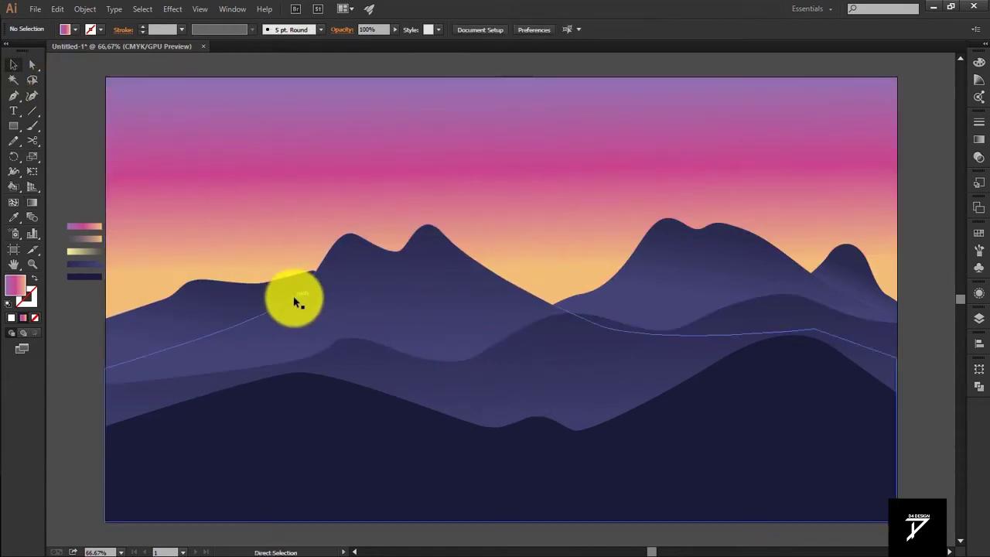
key("ctrl+minus")
left_click_drag(302, 255, 746, 459)
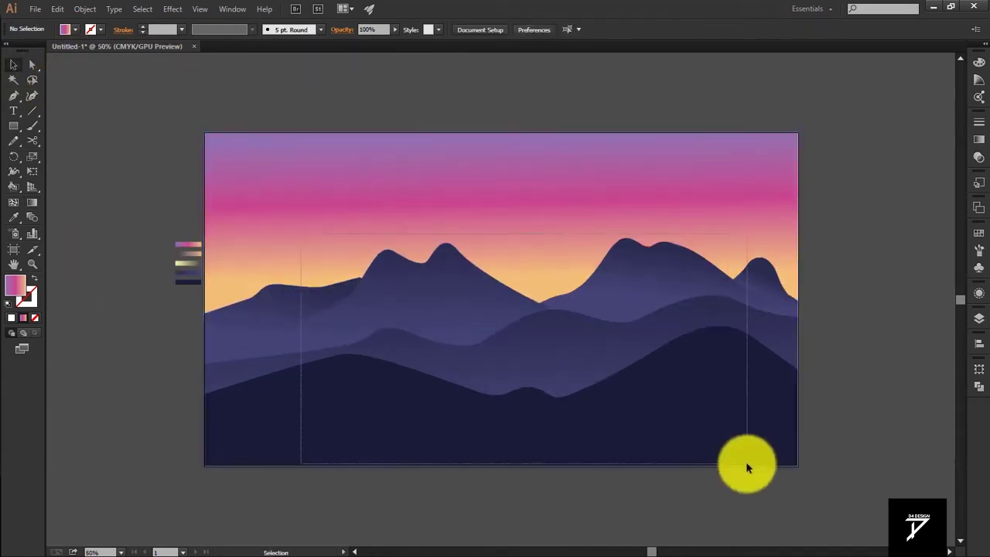
Step: Move all the mountains down and scale them vertically shorter
left_click_drag(695, 419, 692, 448)
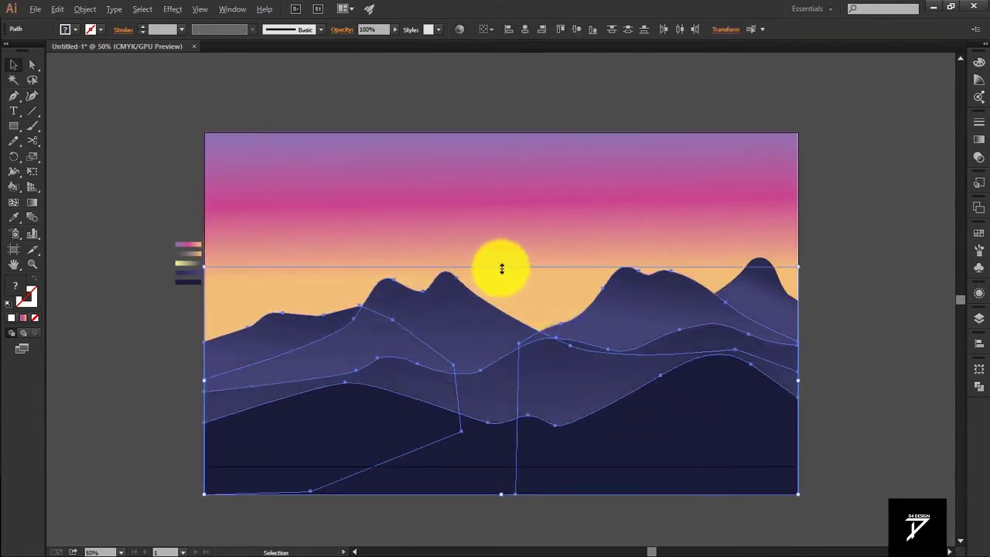
left_click_drag(502, 268, 502, 288)
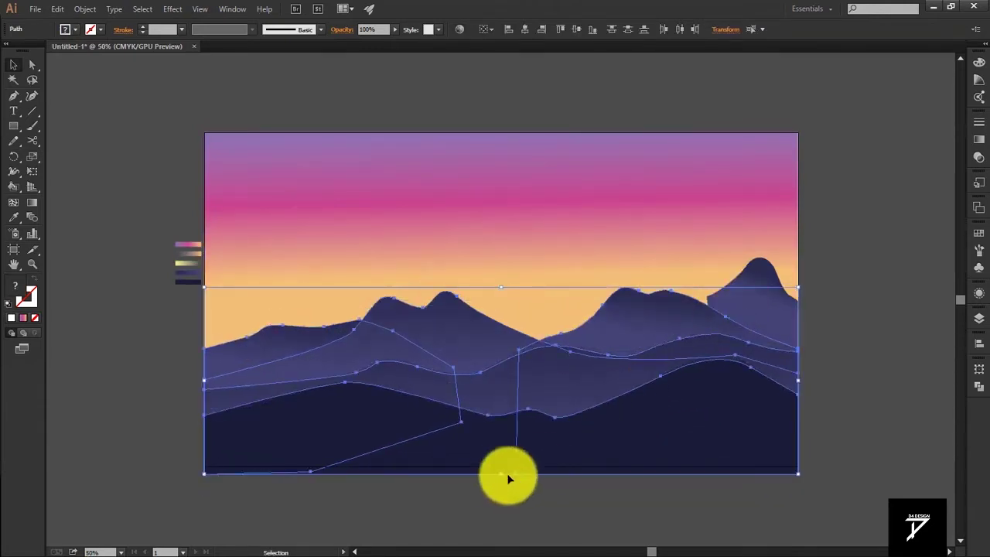
left_click_drag(499, 474, 500, 466)
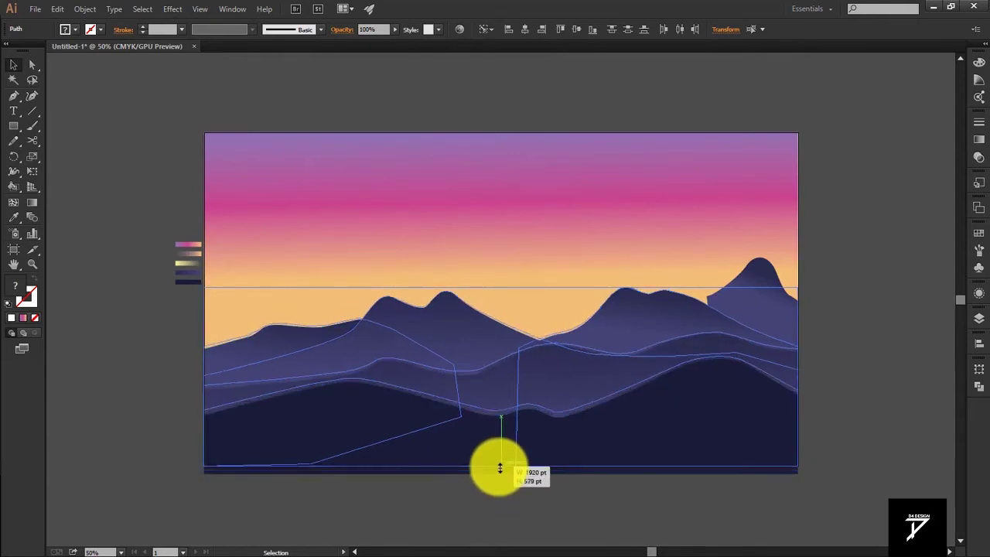
left_click(826, 294)
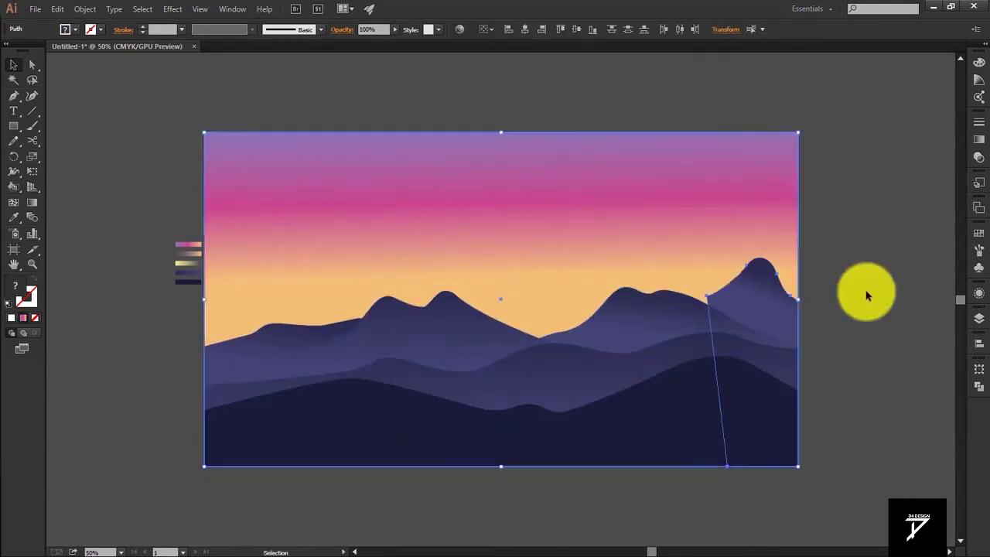
Step: Lower the peak of the rightmost mountain
left_click(775, 302)
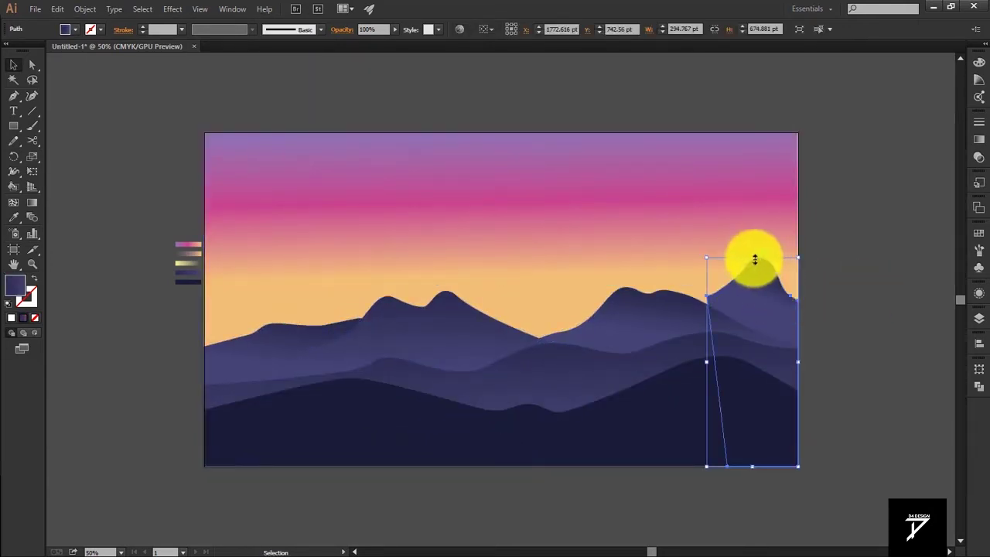
left_click_drag(752, 299, 751, 300)
left_click(827, 271)
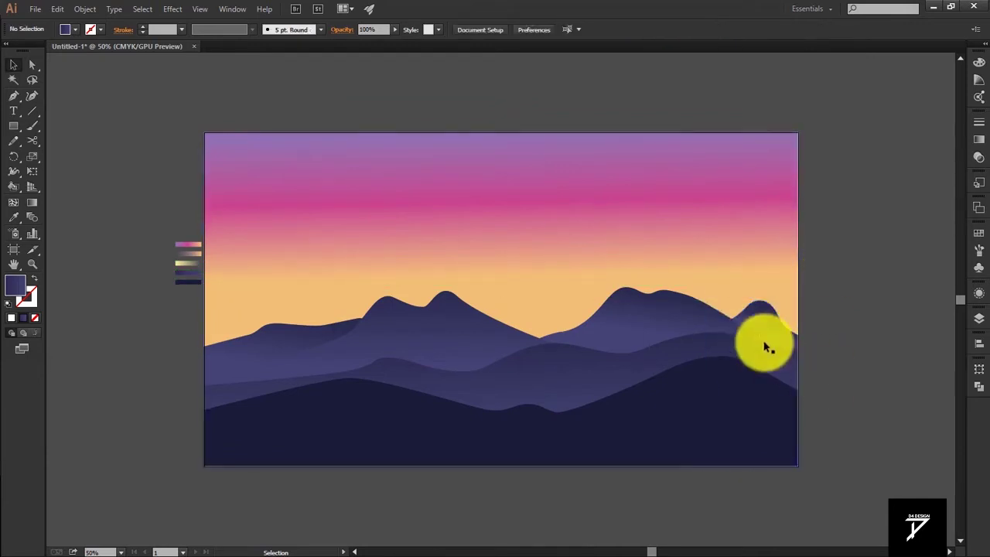
mouse_move(487, 247)
left_mouse_down()
mouse_move(177, 265)
mouse_move(360, 265)
mouse_move(176, 284)
left_mouse_up()
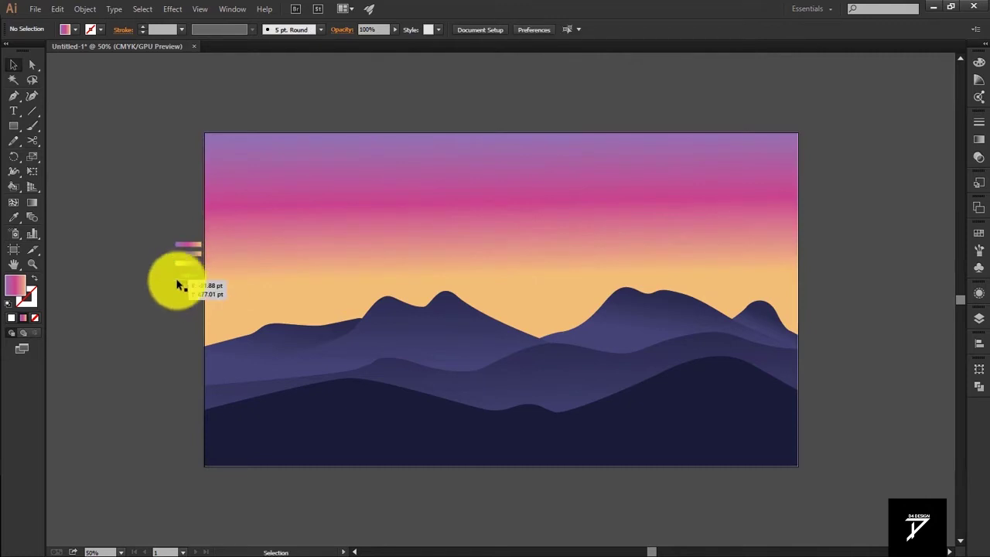
key("p")
key("ctrl+equal")
key("ctrl+equal")
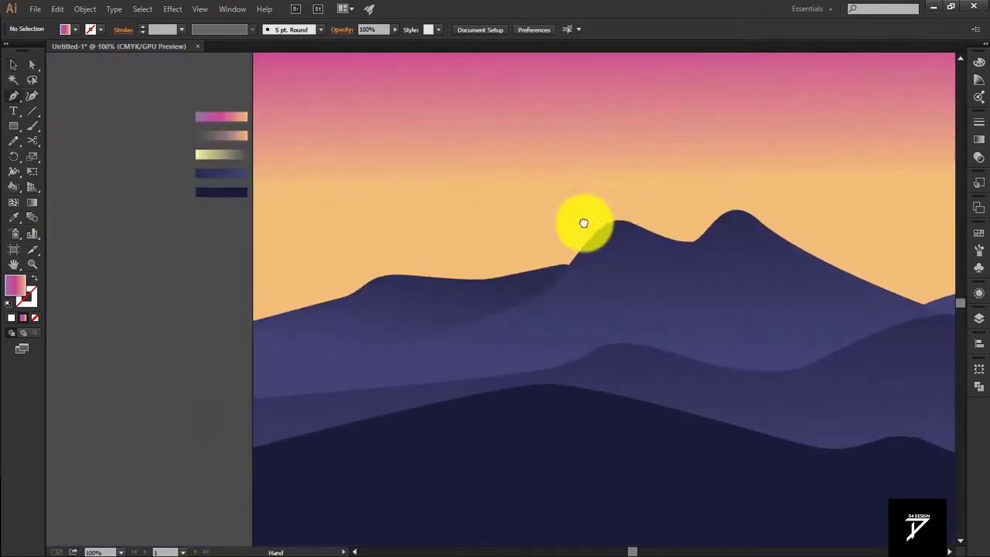
Step: Pen-draw a curving ridge line from left of the artboard to its right edge
left_click(239, 295)
left_click_drag(347, 264, 389, 255)
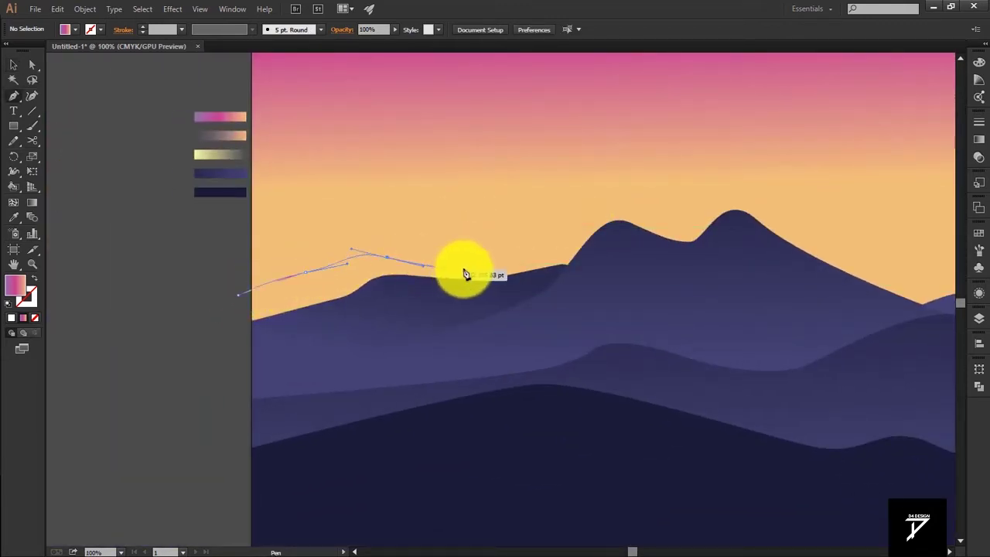
mouse_move(579, 255)
left_mouse_down()
mouse_move(623, 268)
mouse_move(367, 292)
left_mouse_up()
left_click_drag(588, 262, 655, 245)
mouse_move(723, 247)
left_mouse_down()
mouse_move(841, 310)
mouse_move(817, 300)
left_mouse_up()
left_click_drag(817, 300, 685, 304)
left_click_drag(778, 294, 723, 293)
mouse_move(917, 302)
left_mouse_down()
mouse_move(711, 323)
mouse_move(809, 305)
left_mouse_up()
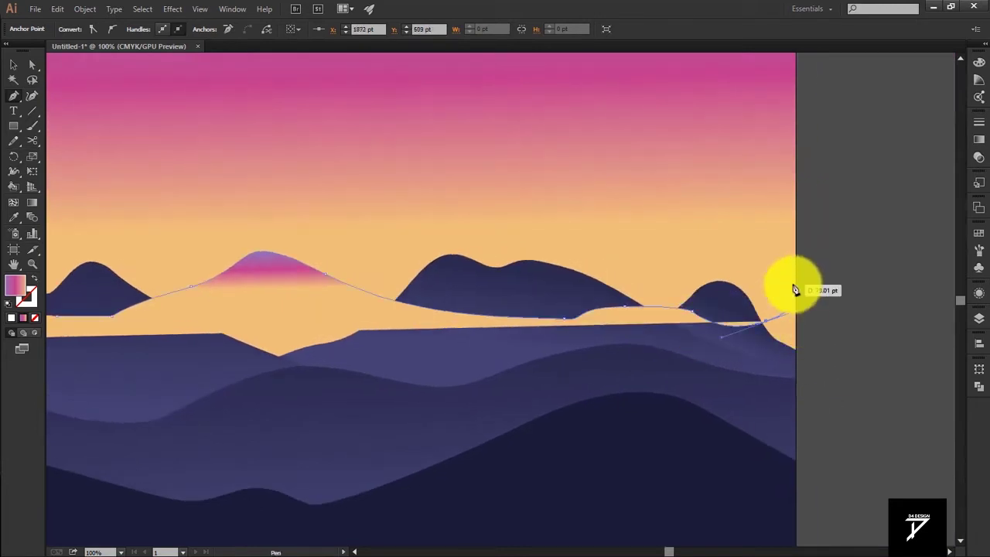
scroll(793, 392, "down", 4)
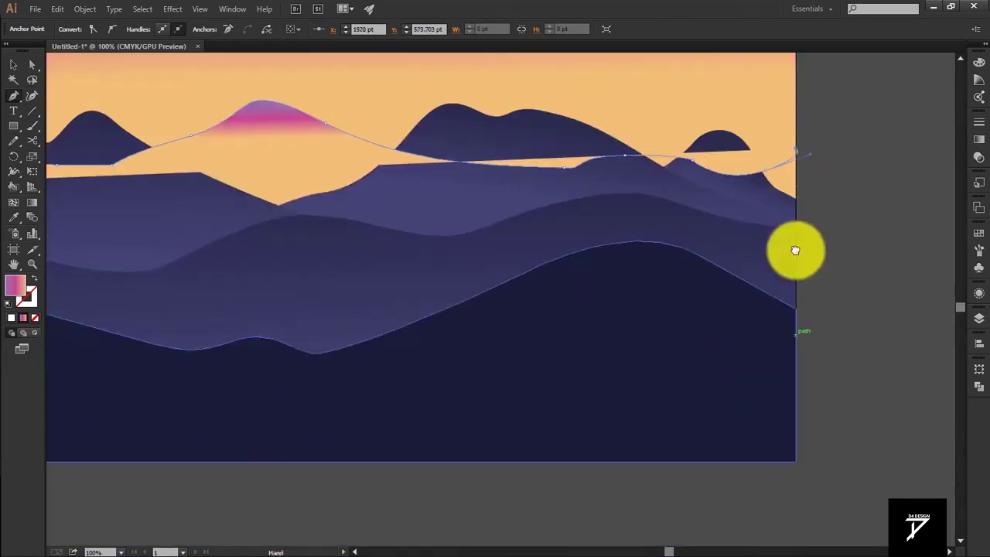
Step: Close the ridge shape through the bottom-right and bottom-left corners back to its start
left_click(797, 150)
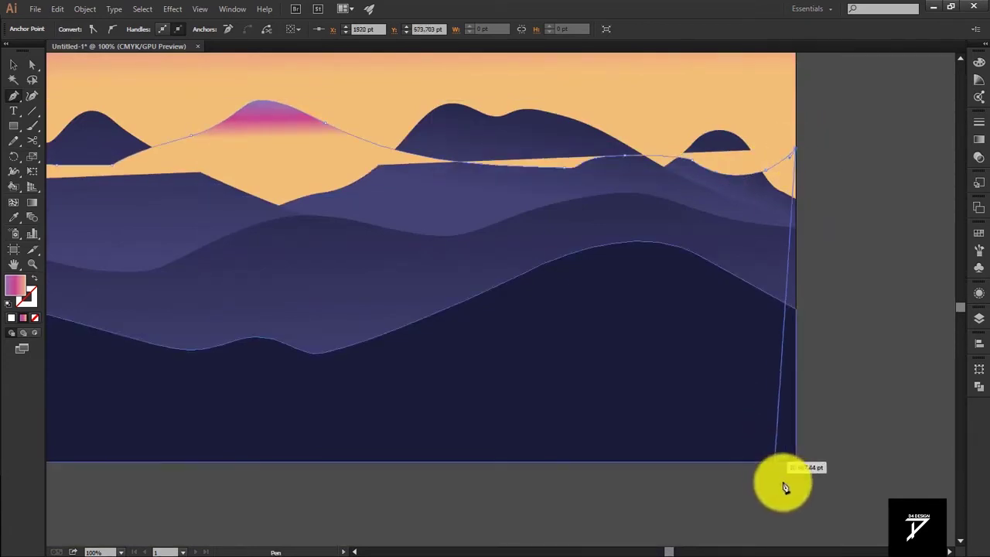
left_click(797, 461)
scroll(570, 439, "left", 5)
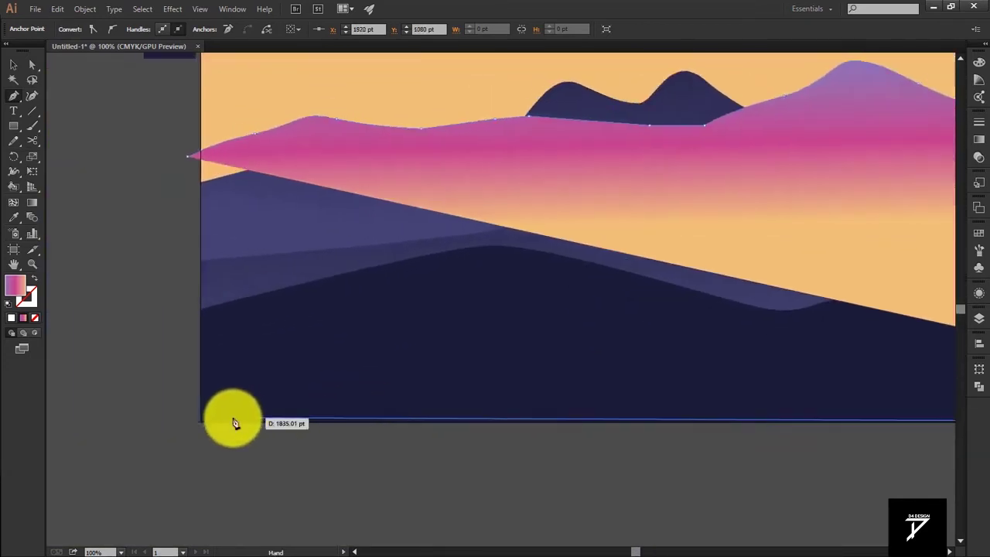
left_click(200, 421)
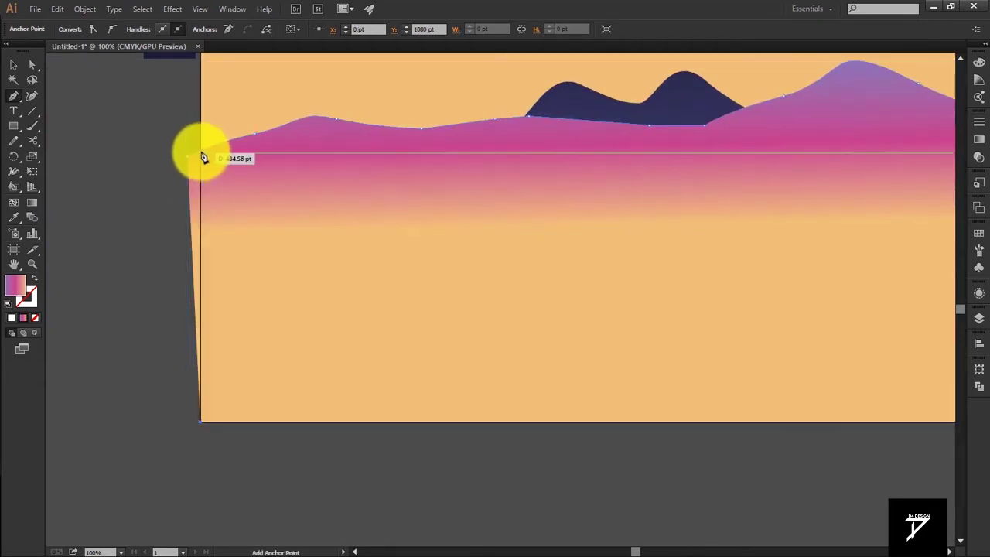
left_click(190, 156)
Step: Send the new pink ridge behind the dark foreground and purple mountain layers with Ctrl+[
left_click(13, 65)
left_click(136, 149)
key("ctrl+minus")
key("ctrl+minus")
left_click(508, 227)
key("ctrl+bracketleft")
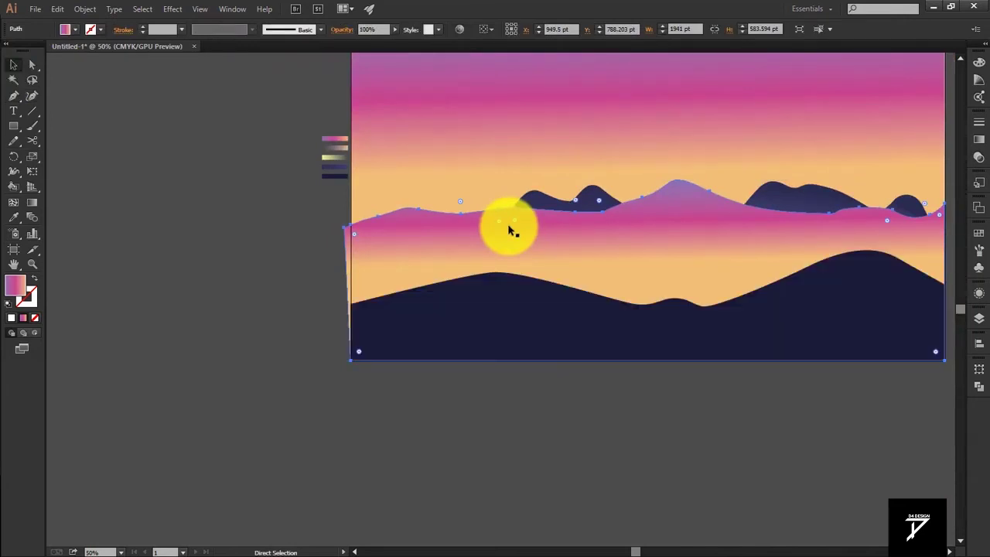
key("ctrl+bracketleft")
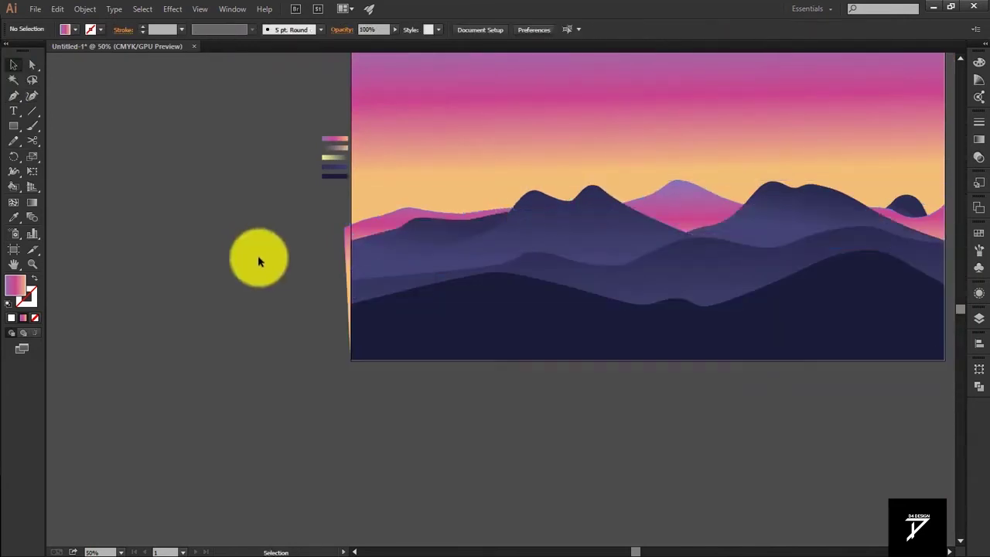
Step: Fill the pink ridge with the light peach gradient running top to bottom
left_click(250, 249)
left_click(397, 222)
key("i")
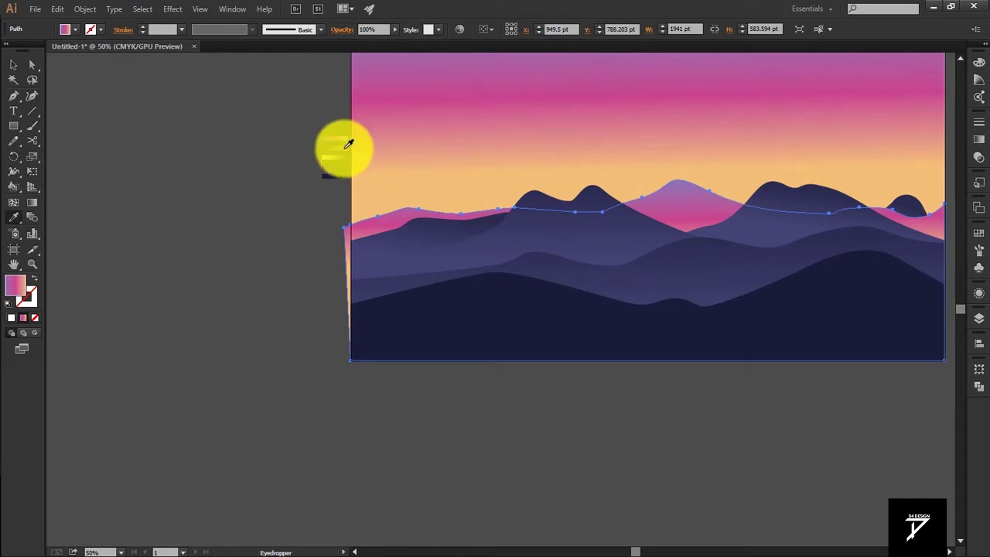
left_click(340, 146)
left_click(19, 68)
left_click(633, 207)
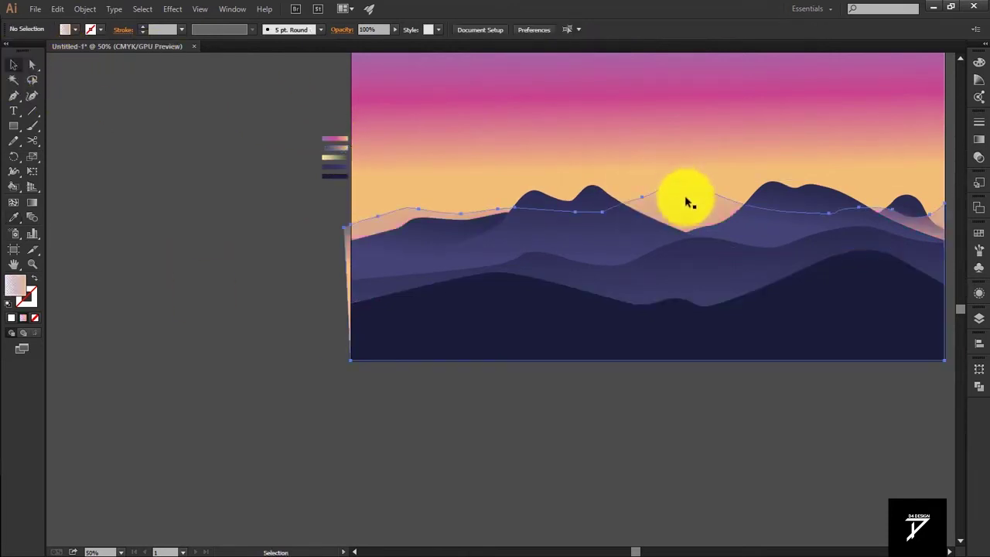
key("g")
left_click_drag(644, 210, 643, 306)
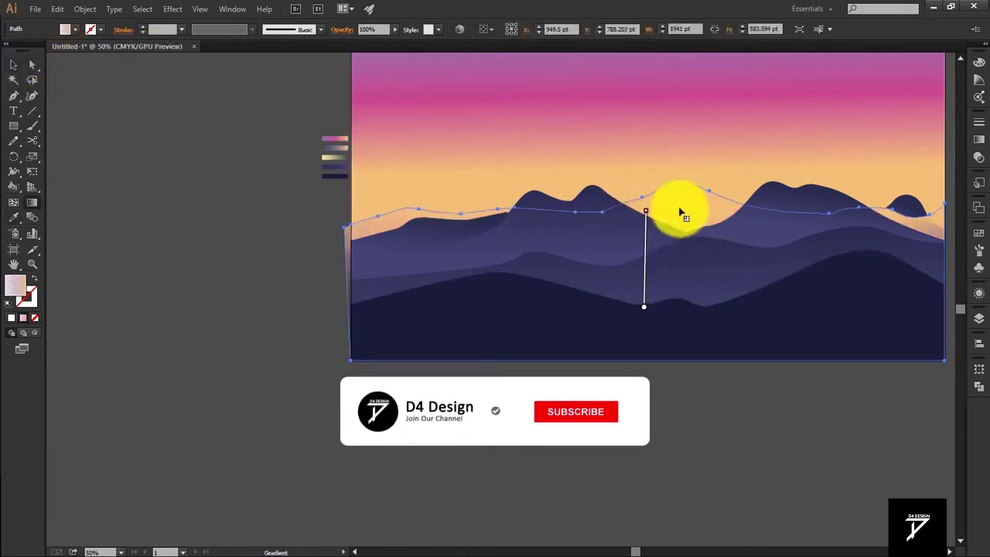
Step: Redirect the back mountain's gradient downward at a new angle
left_click(33, 65)
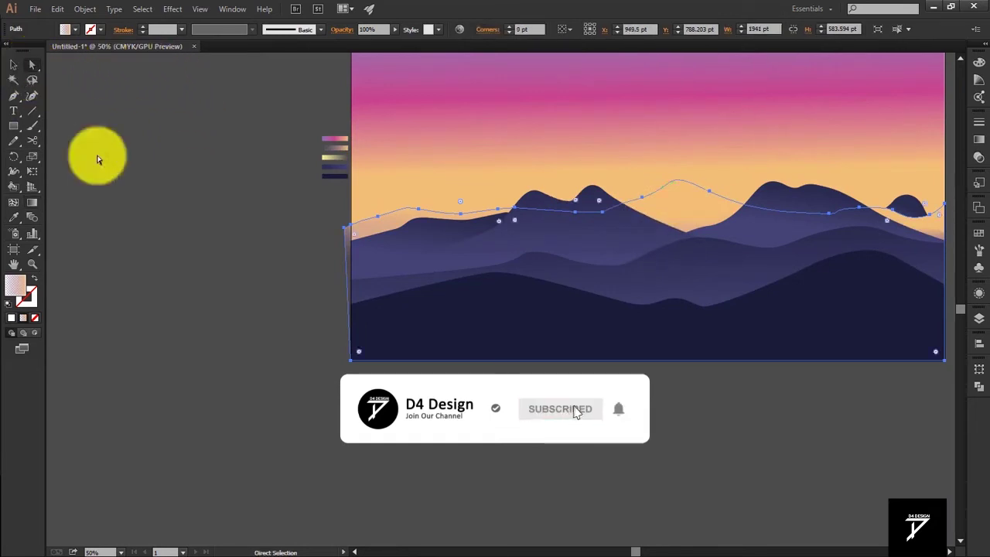
key("ctrl+shift+a")
key("ctrl+minus")
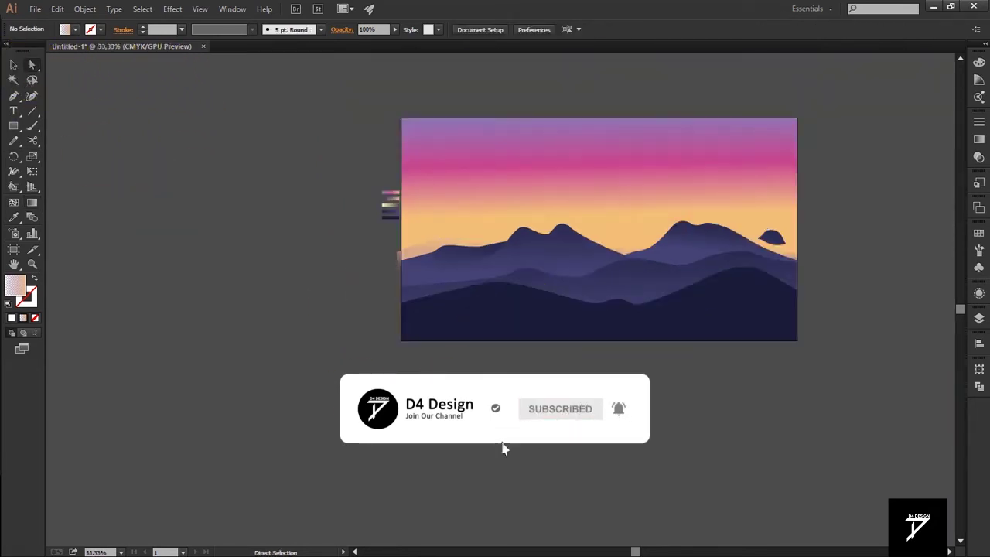
left_click_drag(437, 249, 418, 254)
left_click(417, 254)
key("g")
left_click(482, 276)
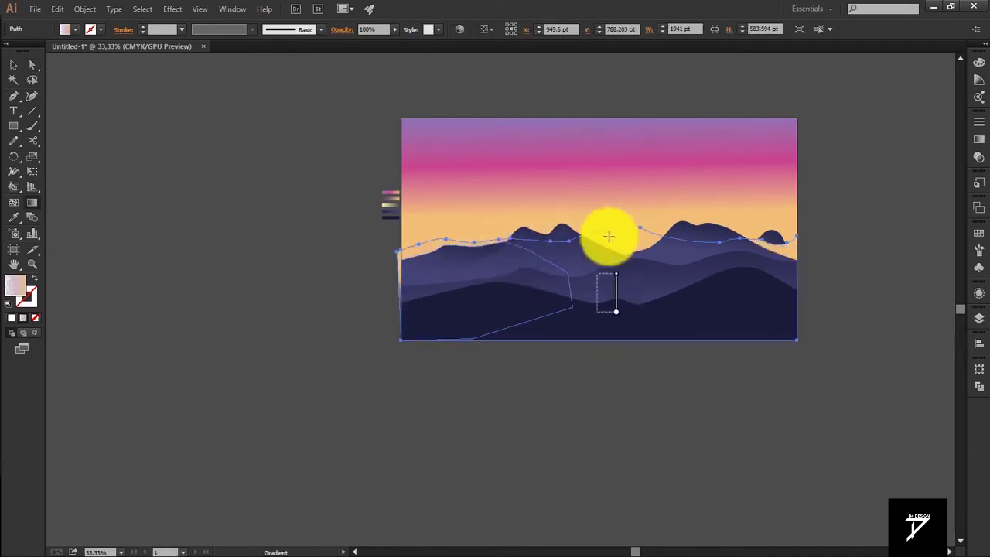
left_click_drag(603, 265, 594, 303)
left_click_drag(580, 230, 593, 250)
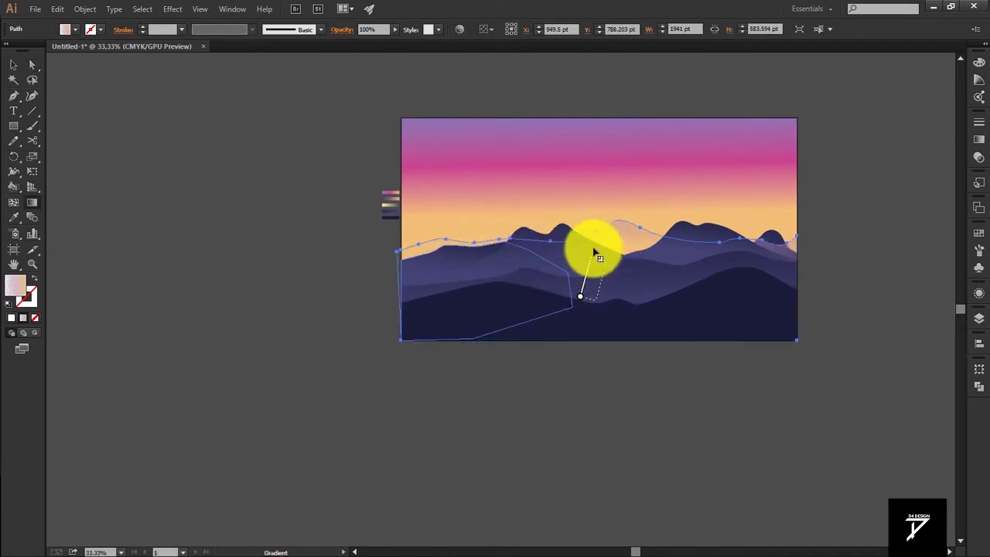
left_click(26, 66)
Step: Redrag the sky rectangle's vertical gradient so the pink reaches lower
left_click(353, 115)
left_click(607, 164)
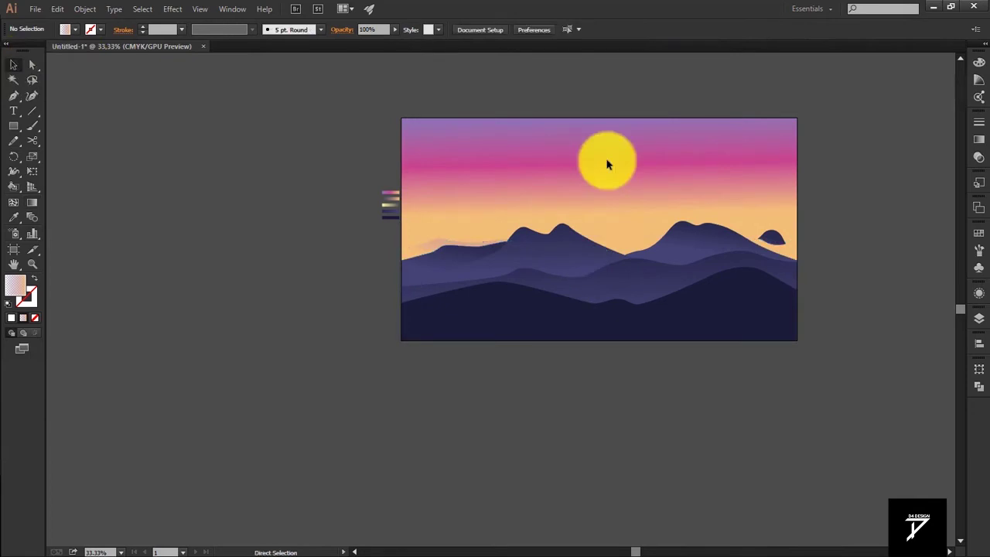
left_click(607, 164)
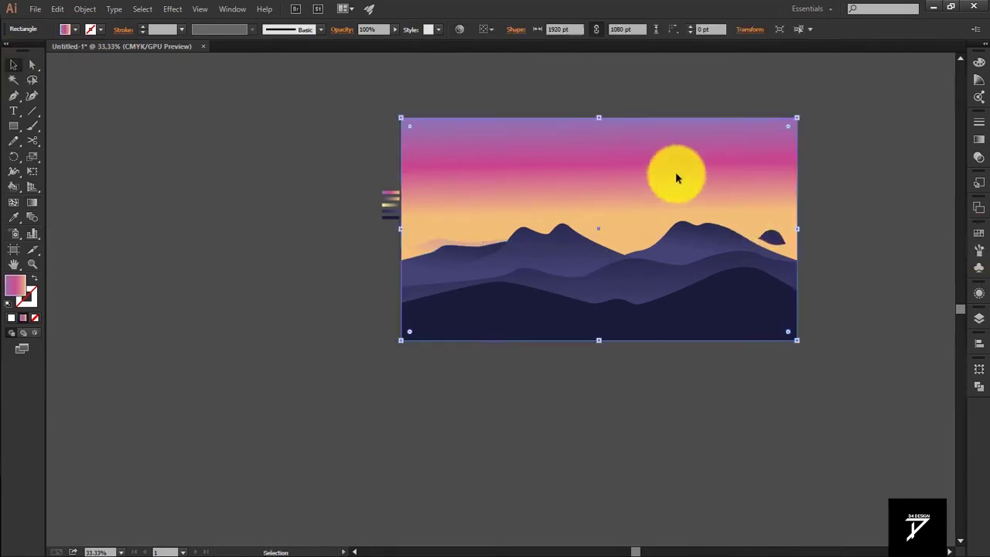
key("g")
left_click_drag(597, 120, 598, 213)
left_click_drag(597, 258, 598, 256)
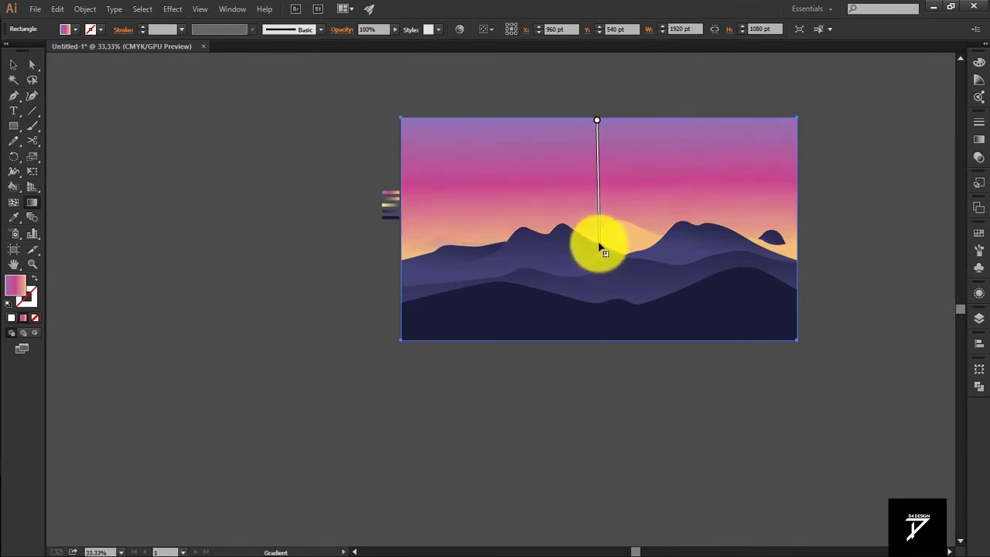
left_click(13, 65)
Step: Make the back mountain shape's gradient fade vertically toward the horizon
left_click(618, 248)
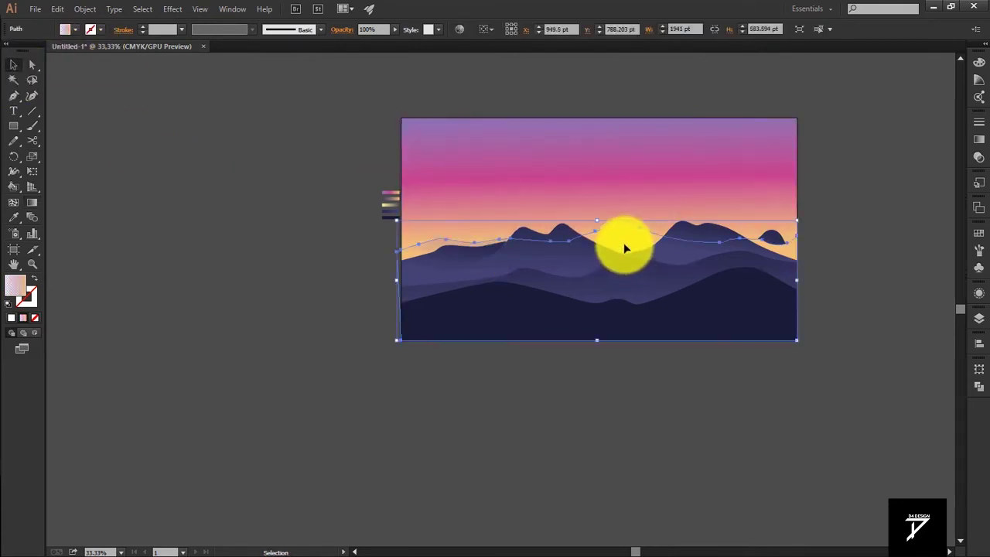
key("g")
left_click_drag(628, 298, 614, 181)
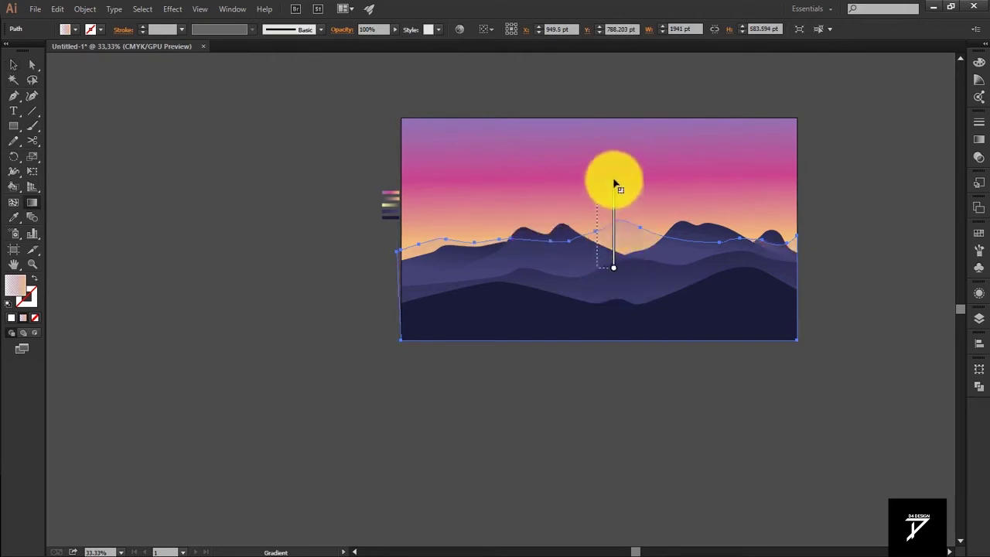
left_click(13, 67)
left_click(724, 385)
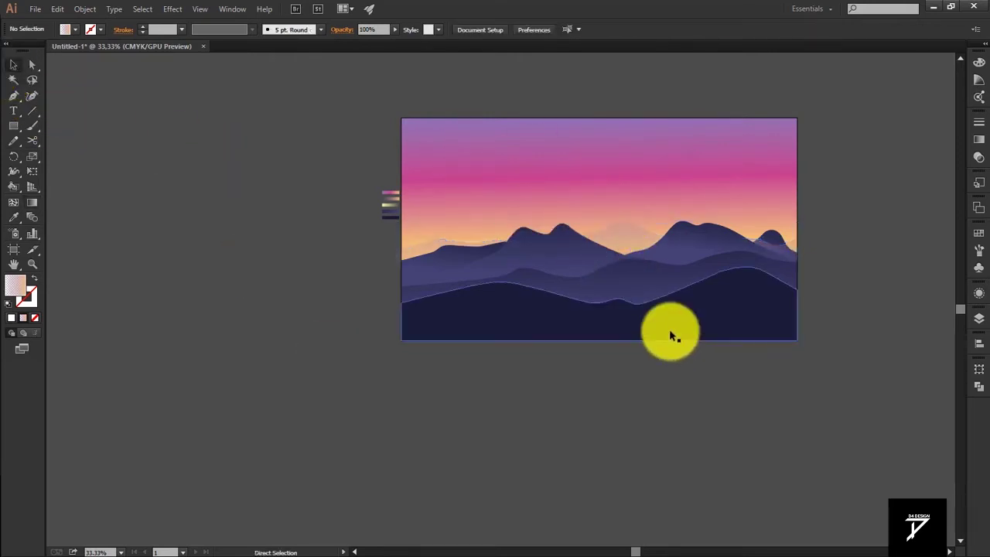
key("ctrl+plus")
key("ctrl+plus")
left_click_drag(614, 289, 602, 371)
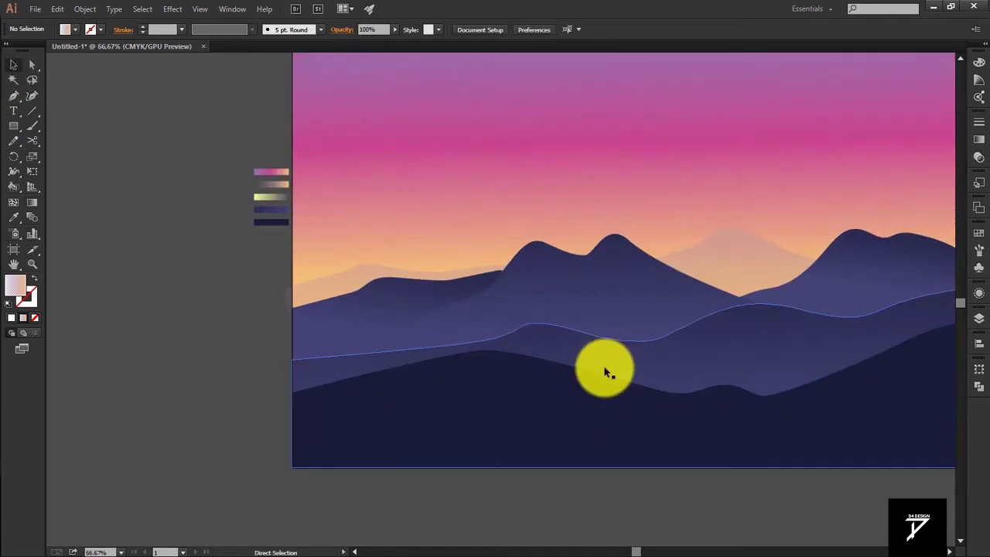
key("ctrl+minus")
key("p")
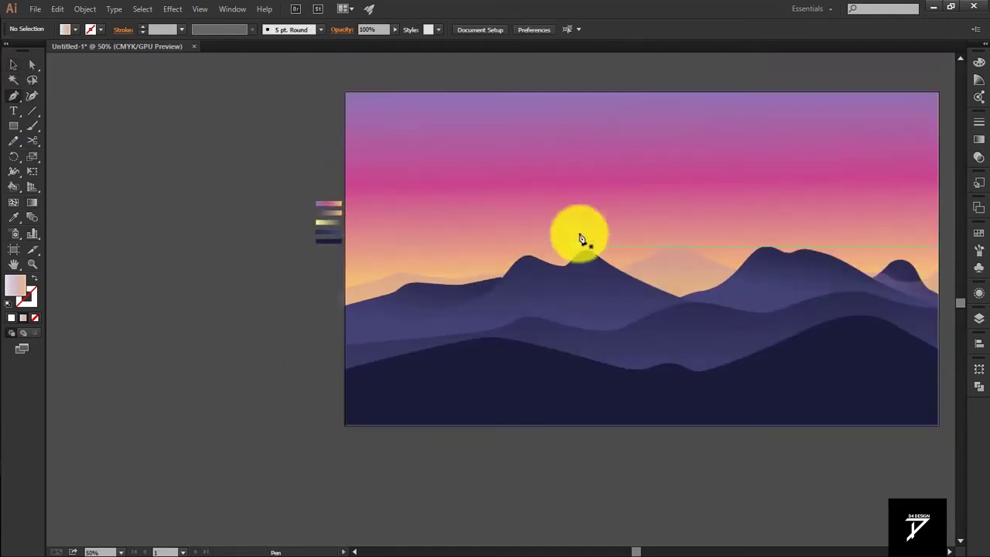
Step: Draw the first wavy cloud band across the sky, closing it through the bottom corners
left_click(344, 245)
left_click_drag(425, 246, 496, 222)
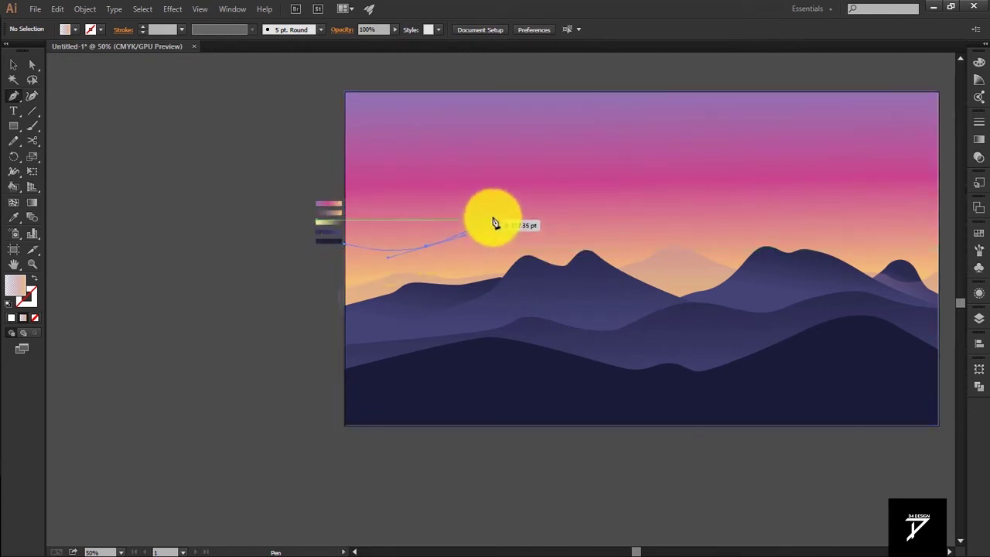
left_click_drag(592, 232, 658, 243)
left_click_drag(723, 222, 747, 214)
left_click_drag(771, 202, 796, 209)
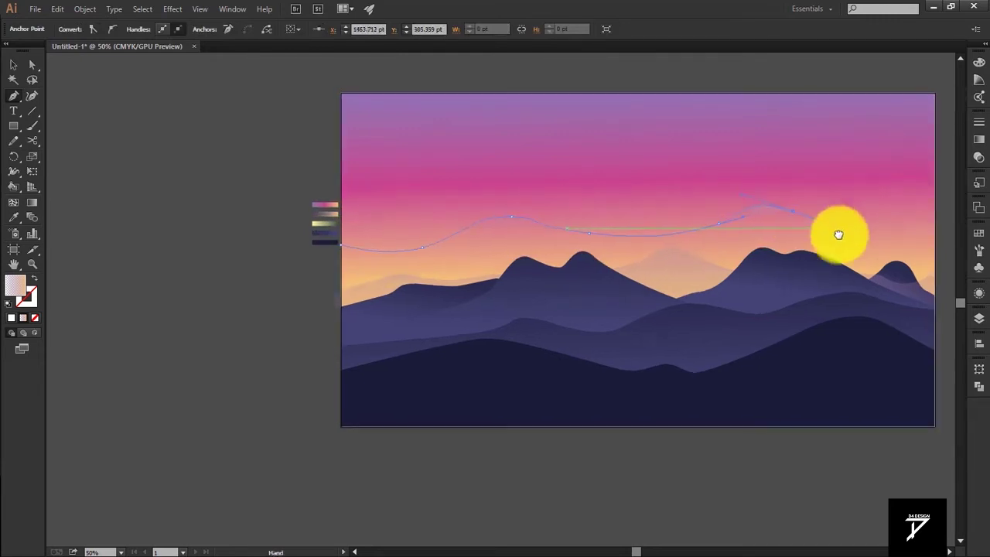
scroll(839, 232, "up", 1)
scroll(839, 232, "right", 3)
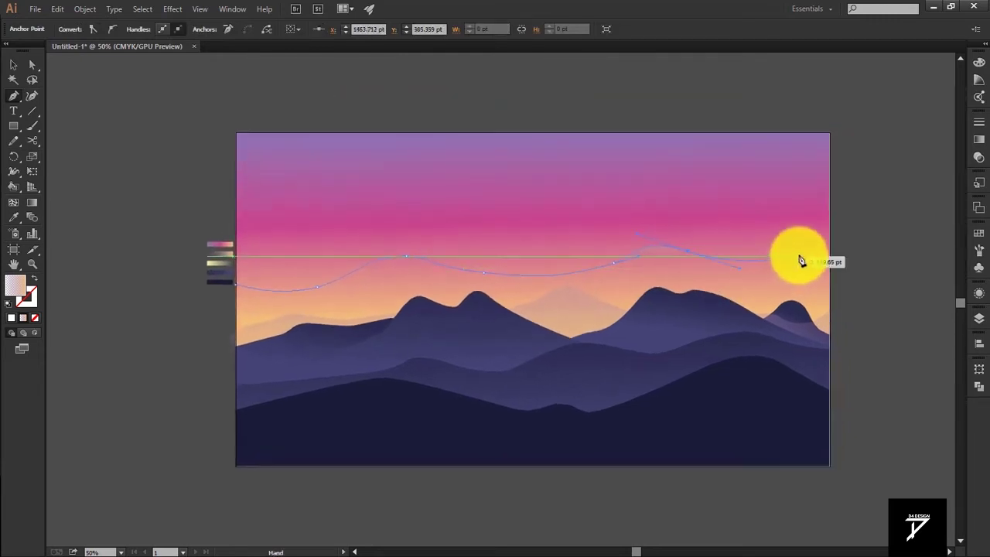
left_click(829, 466)
left_click(235, 465)
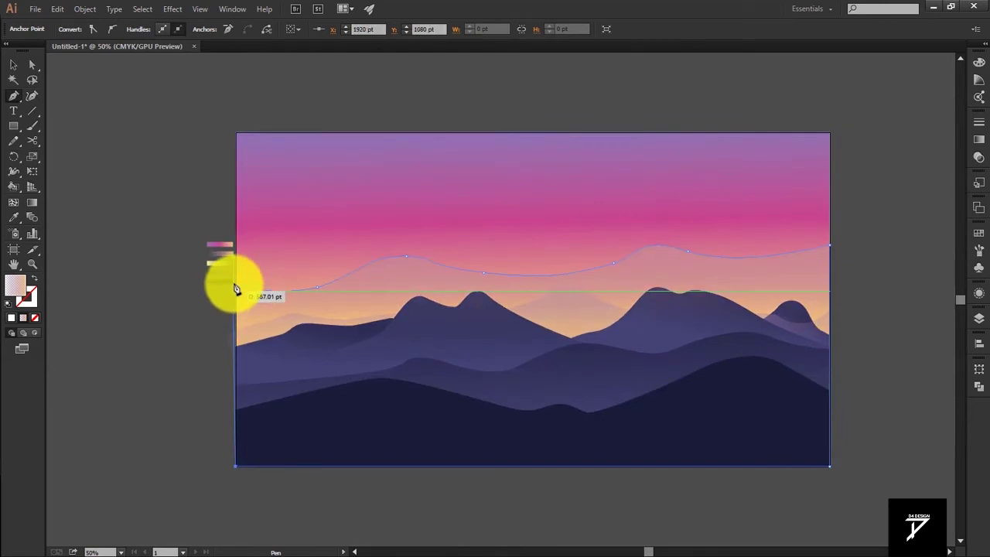
left_click(236, 290)
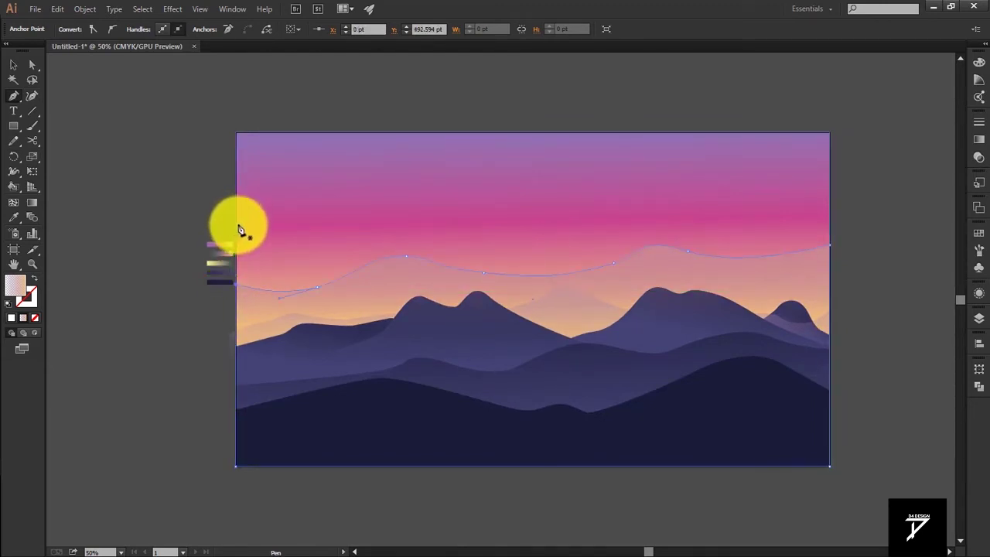
Step: Draw a second wavy band from the left edge to the right, closed at the bottom corners
left_click(235, 224)
left_click(306, 224)
left_click_drag(379, 241, 433, 230)
left_click_drag(490, 199, 535, 216)
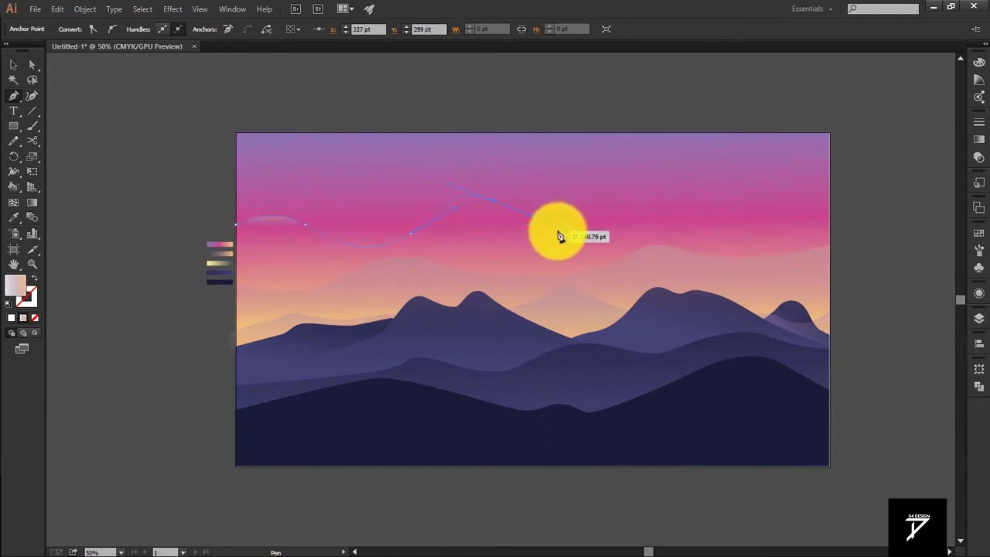
key("ctrl+z")
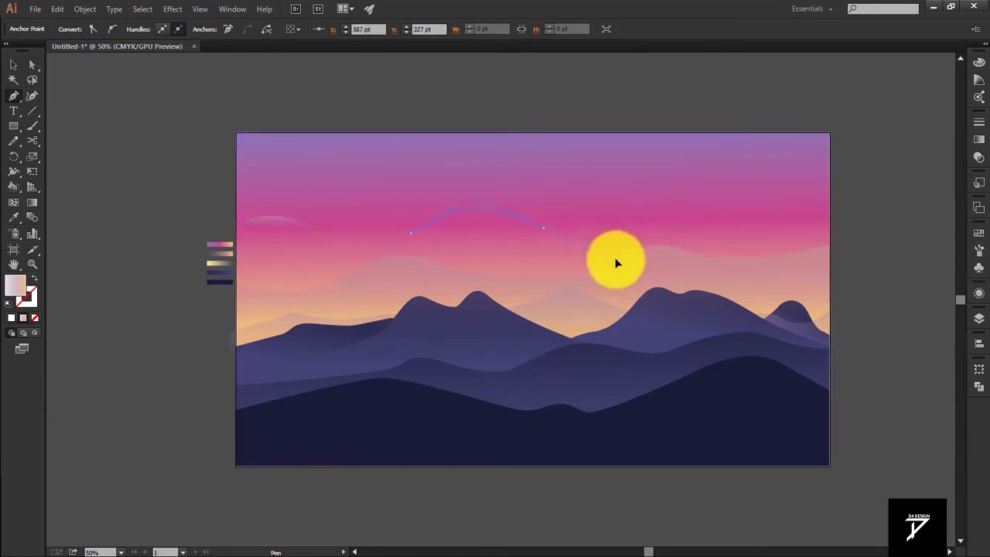
mouse_move(698, 217)
left_mouse_down()
mouse_move(742, 204)
mouse_move(734, 207)
left_mouse_up()
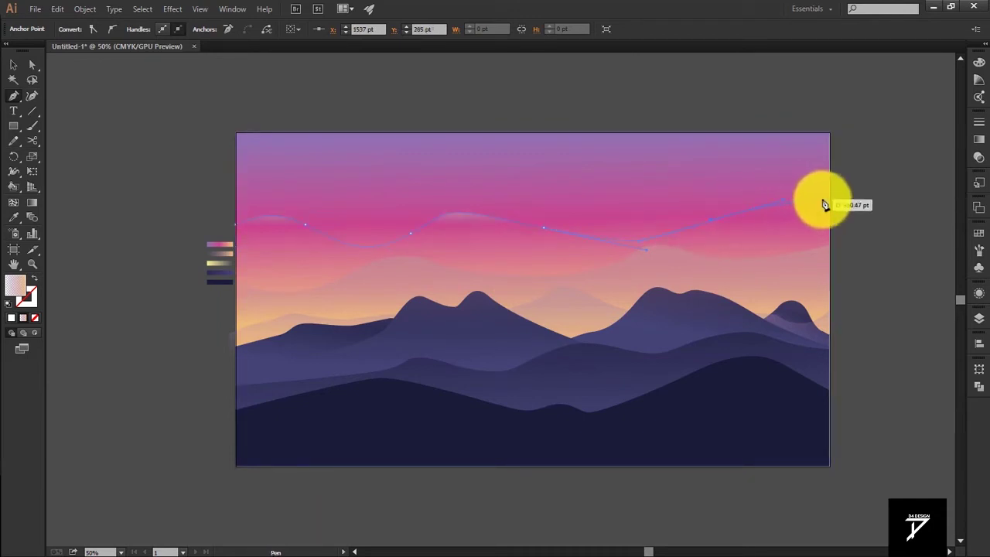
left_click(829, 203)
left_click(830, 466)
left_click(237, 466)
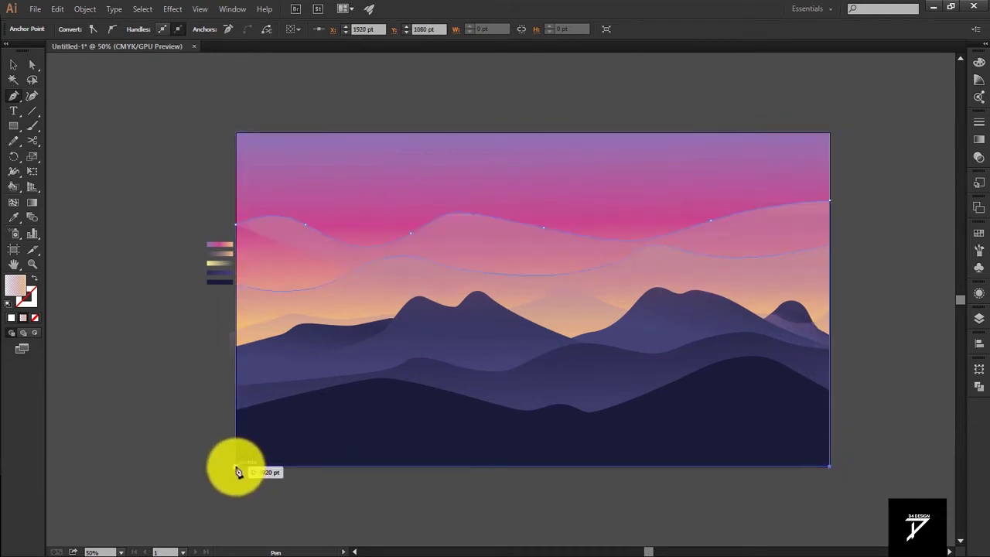
Step: Draw a third wavy cloud band near the sky's top, anchored at the bottom-right corner
left_click(236, 150)
left_click_drag(365, 176, 388, 203)
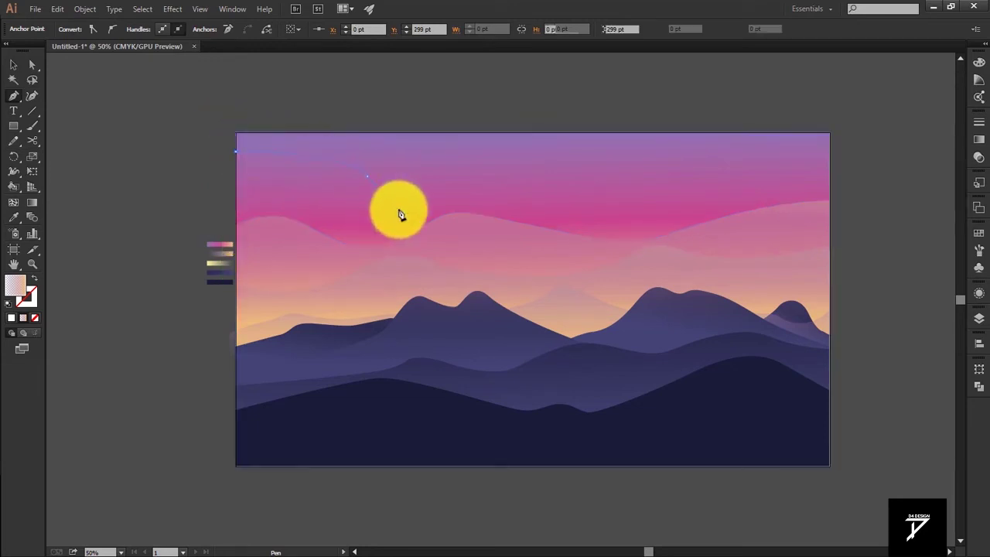
left_click_drag(589, 152, 617, 159)
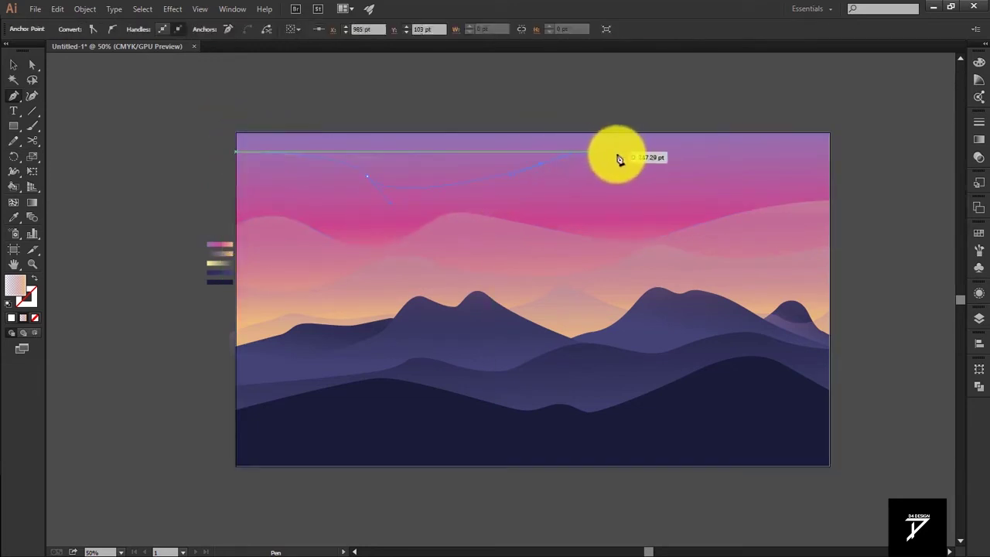
left_click(829, 189)
left_click(830, 467)
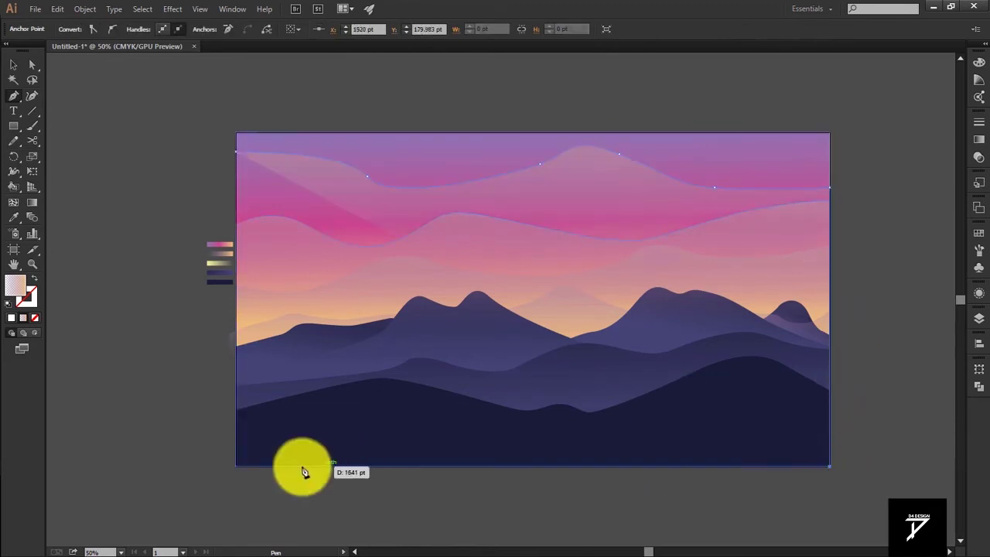
left_click(13, 64)
left_click(155, 132)
key("ctrl+minus")
key("ctrl+minus")
left_click(394, 280)
left_click(398, 310, "shift")
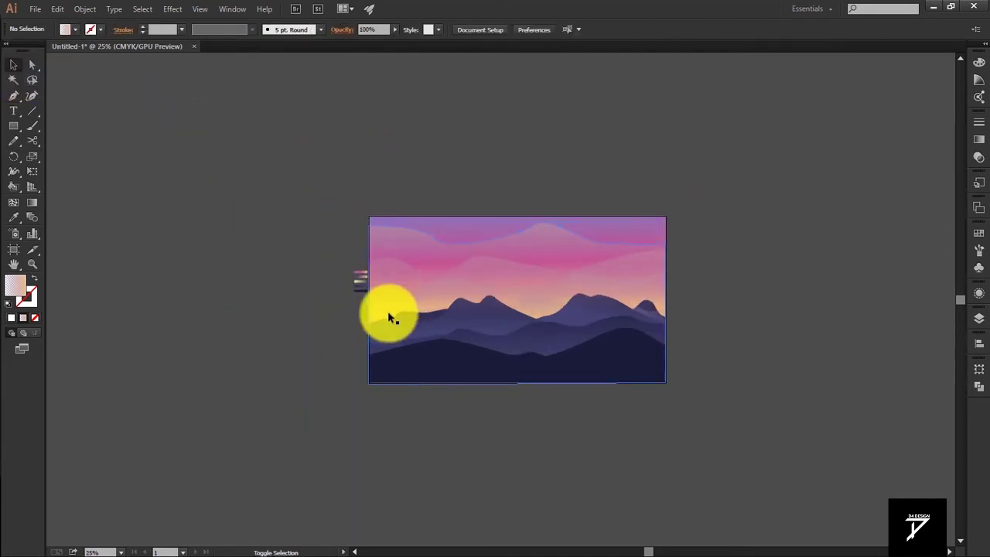
Step: Select the cloud bands and move two of them off to the artboard's left
left_click_drag(400, 251, 417, 302)
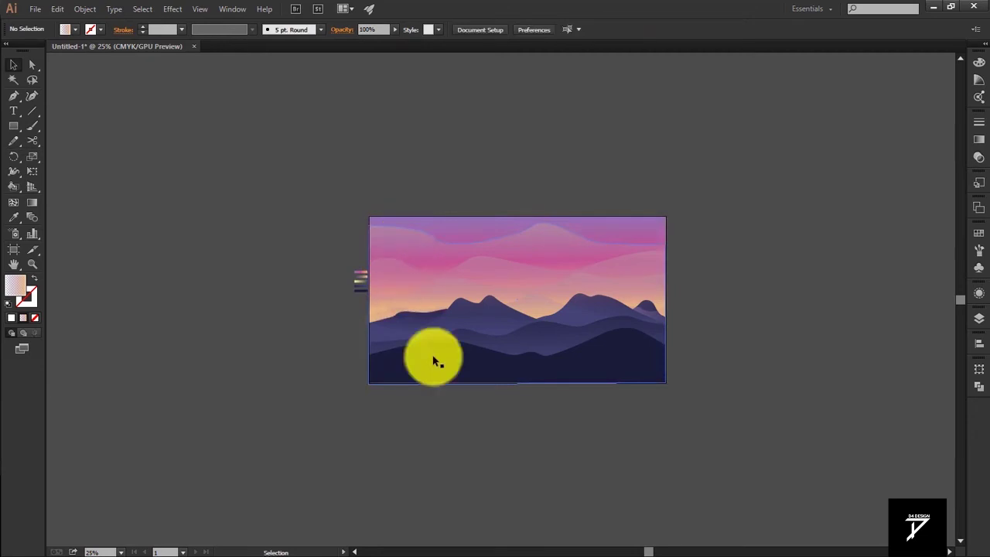
left_click(398, 296)
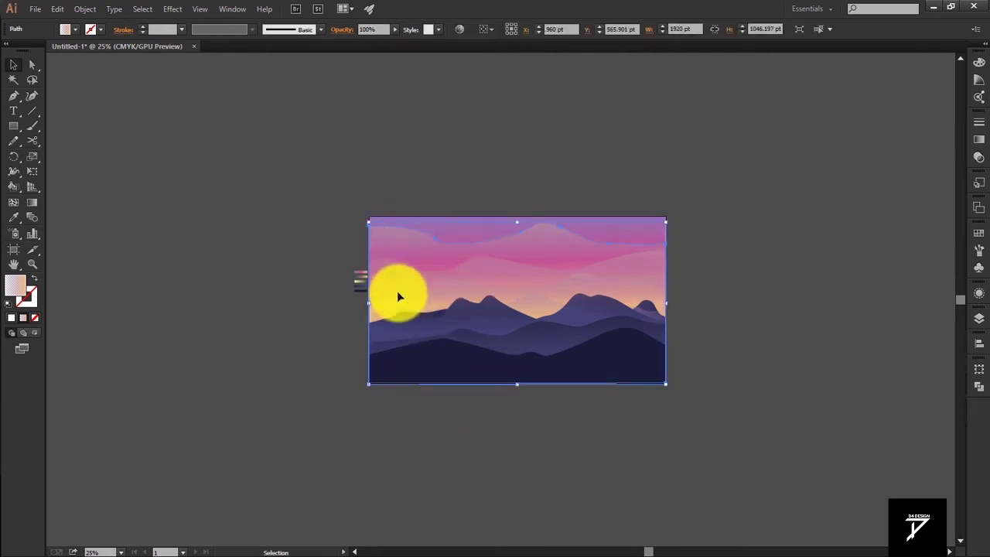
left_click_drag(110, 286, 435, 287)
left_click(407, 293)
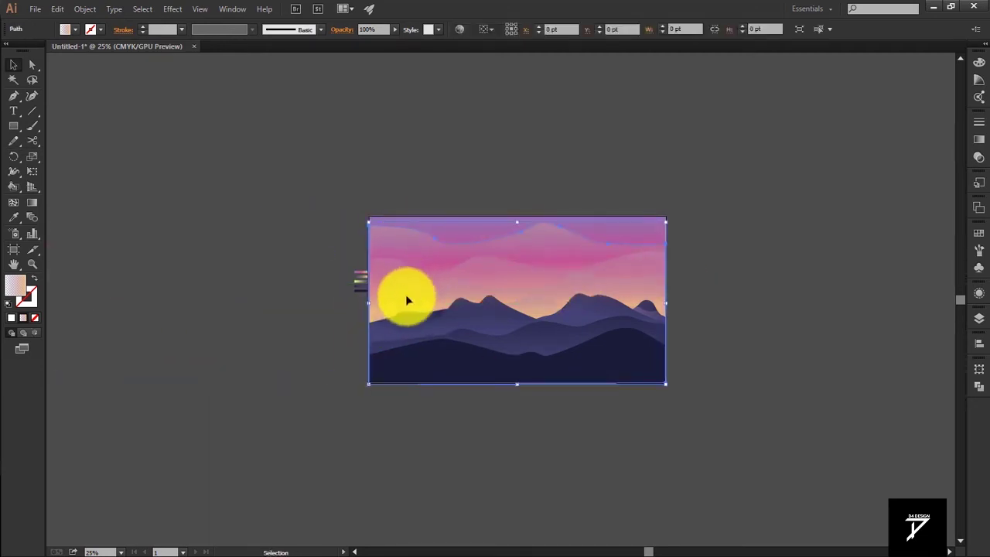
left_click(795, 365)
left_click(398, 249)
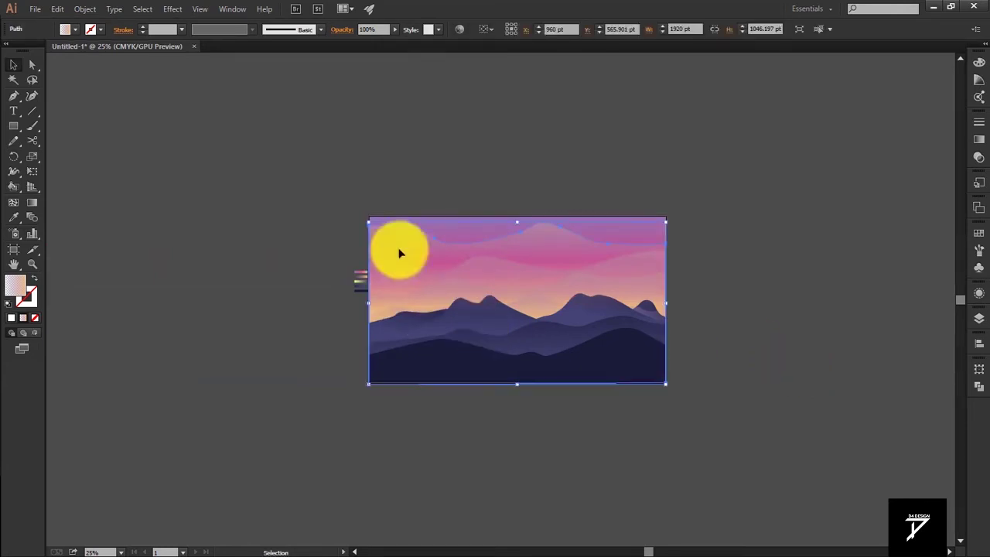
left_click_drag(497, 258, 295, 287)
left_click(435, 284)
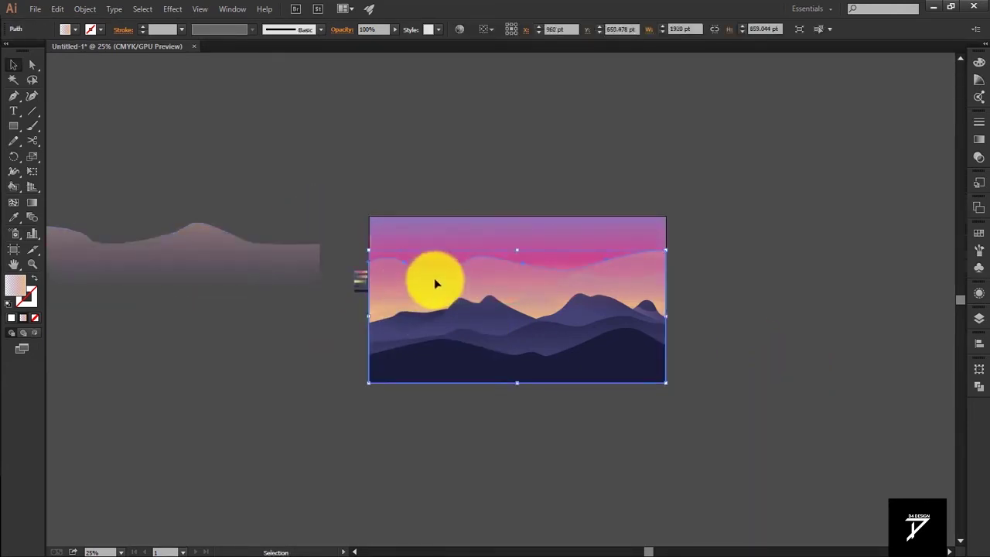
left_click_drag(72, 281, 91, 288)
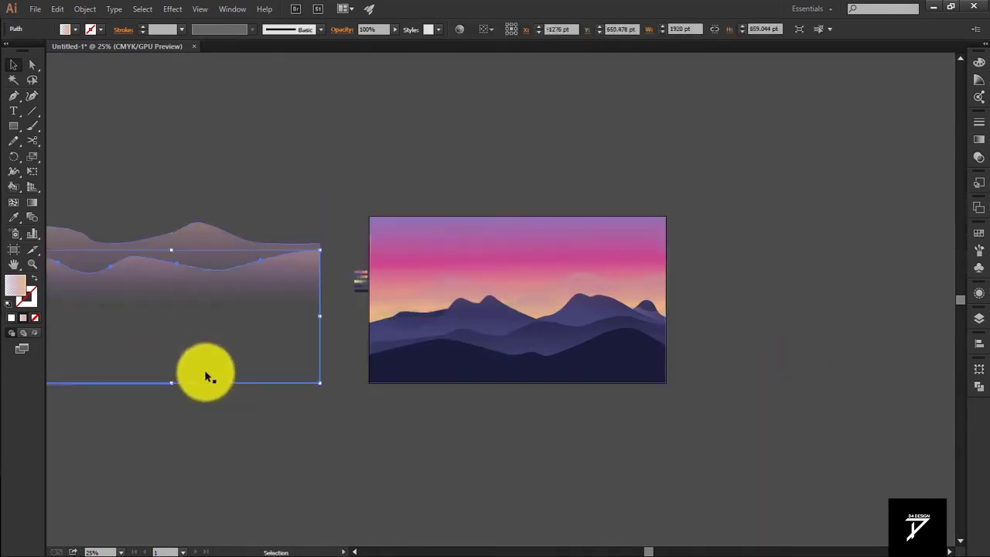
Step: Move another band to the left group and bring the moved bands to the front
right_click(205, 360)
left_click(397, 351)
scroll(325, 390, "left", 5)
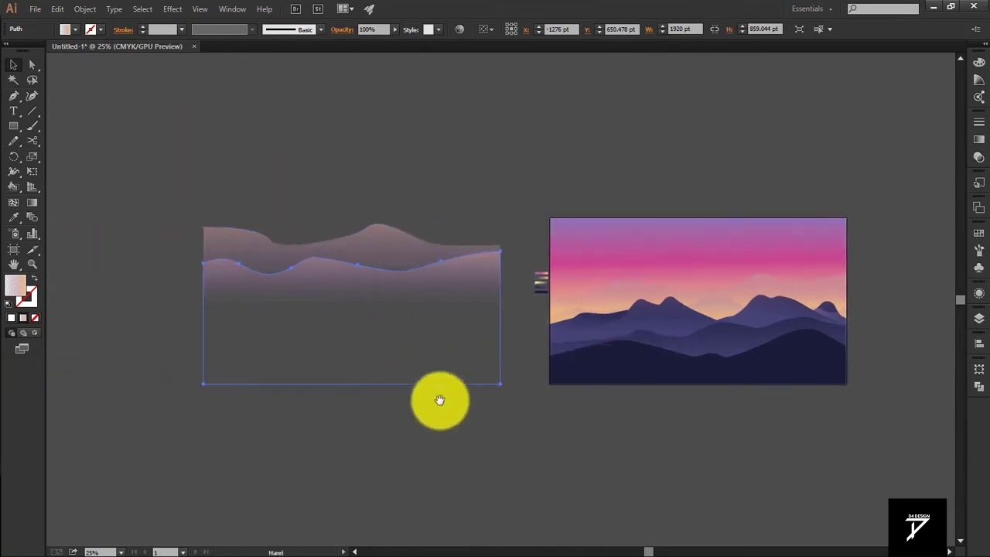
left_click_drag(628, 292, 286, 309)
right_click(287, 310)
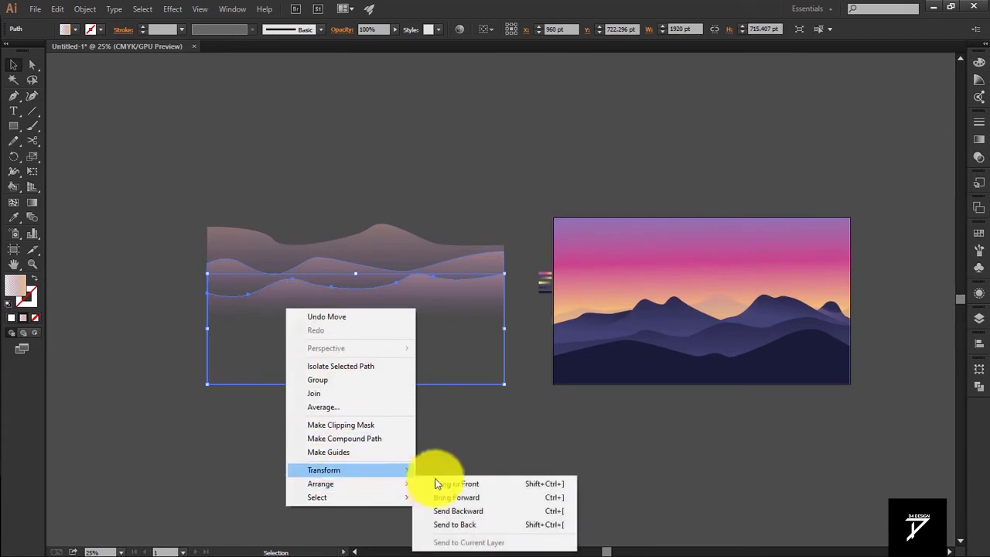
left_click(435, 481)
mouse_move(320, 483)
right_click(399, 360)
left_click(608, 404)
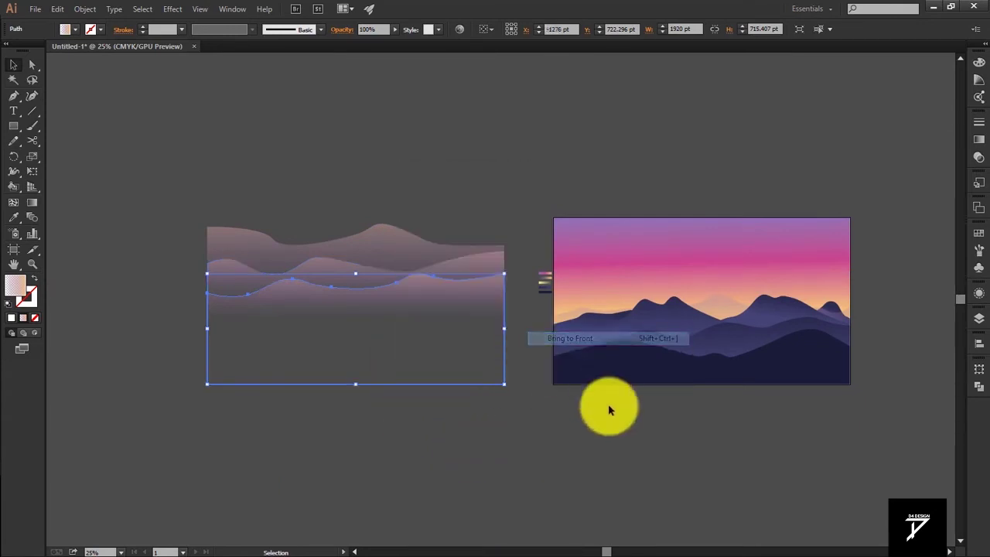
left_click_drag(648, 320, 221, 320)
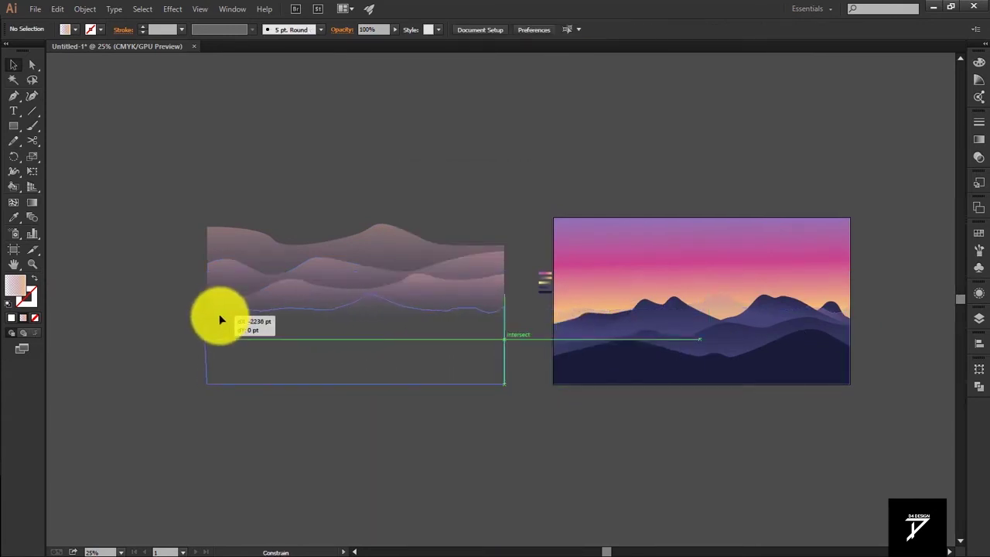
right_click(265, 325)
key("Escape")
left_click(426, 343)
Step: Shift-select the three mountain layers and bring them to the front
left_click(662, 359)
left_click(603, 316, "shift")
left_click(840, 312, "shift")
right_click(752, 350)
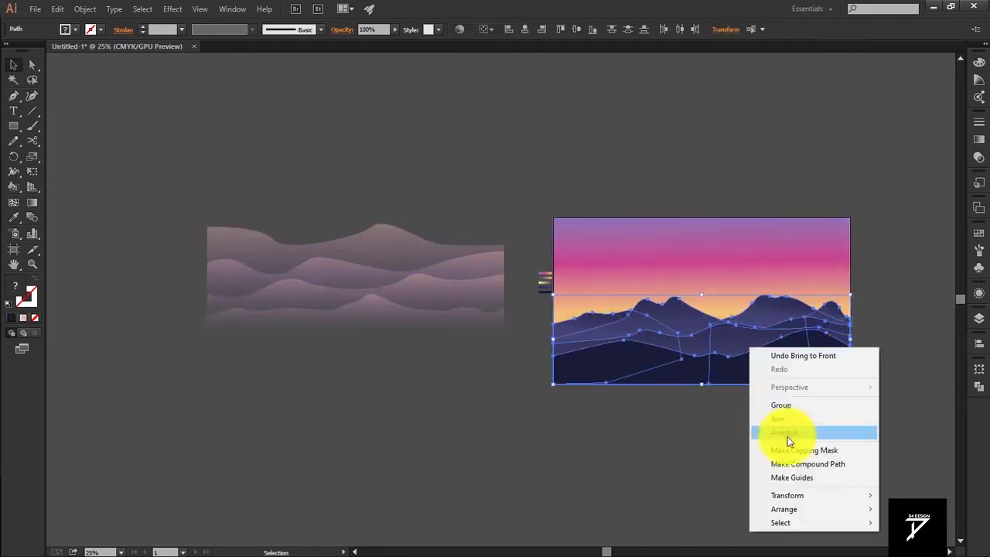
left_click(619, 450)
left_click(592, 283)
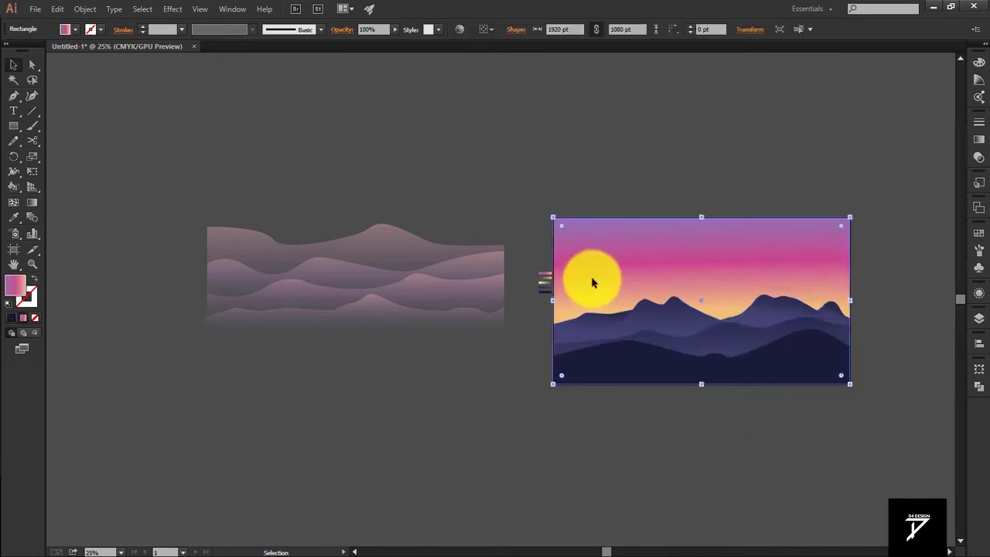
key("ctrl+shift+a")
Step: Move the pink wave band group onto the sky behind the mountains
mouse_move(439, 329)
left_mouse_down()
mouse_move(775, 332)
mouse_move(775, 361)
left_mouse_up()
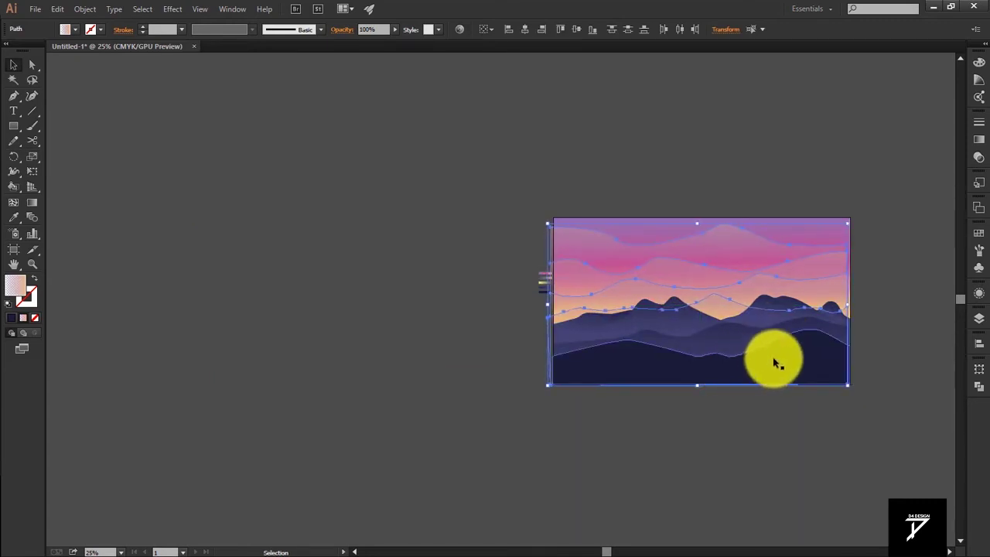
scroll(776, 364, "up", 5)
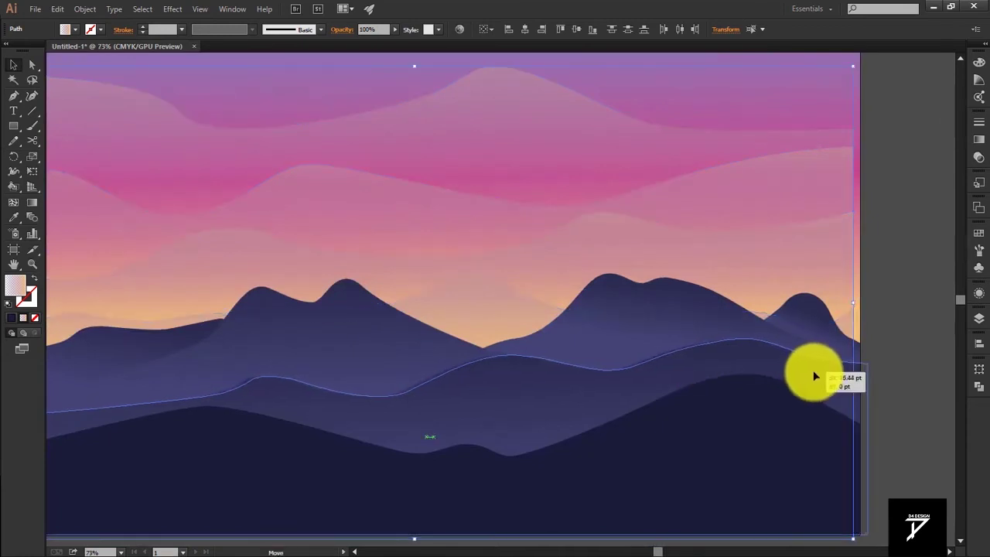
left_click(812, 370)
key("v")
left_click(848, 298)
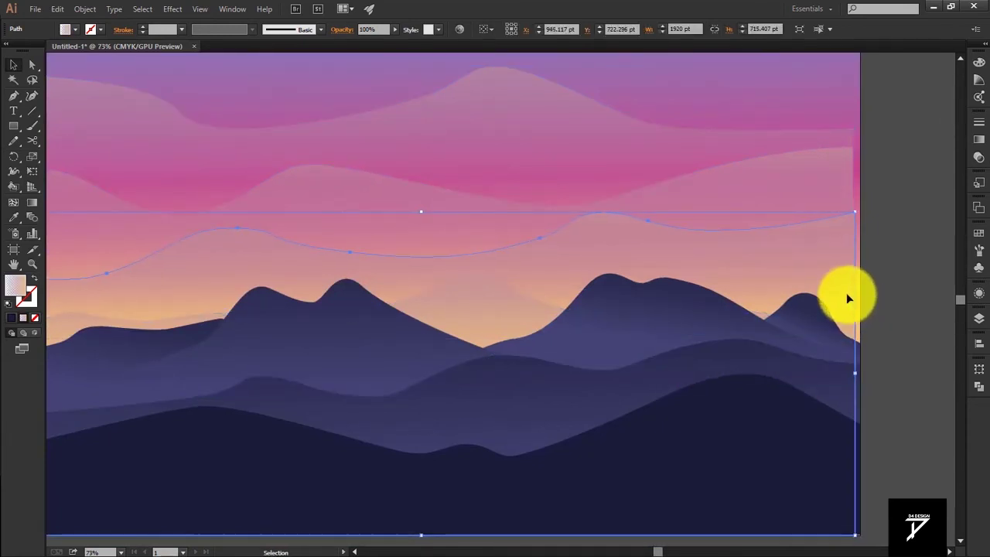
left_click(895, 281)
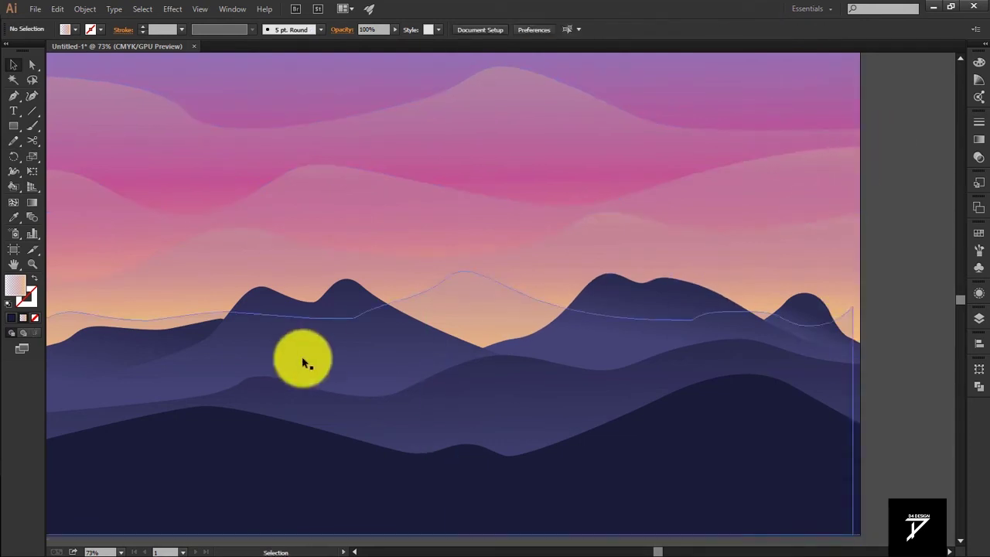
Step: Pull the back band's left anchor point out past the artboard's left edge
left_click_drag(302, 355, 397, 314)
left_click(333, 298)
left_click(31, 66)
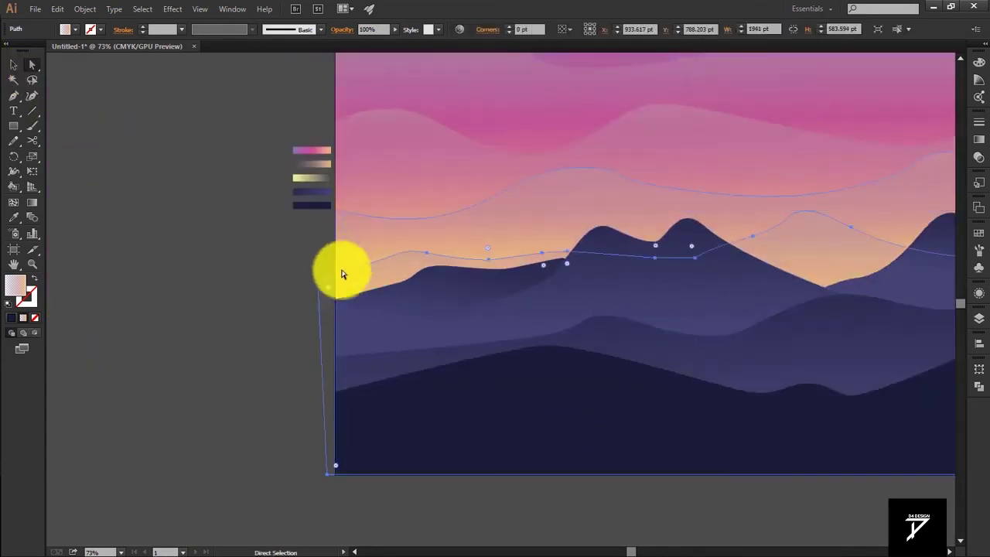
left_click_drag(318, 284, 318, 279)
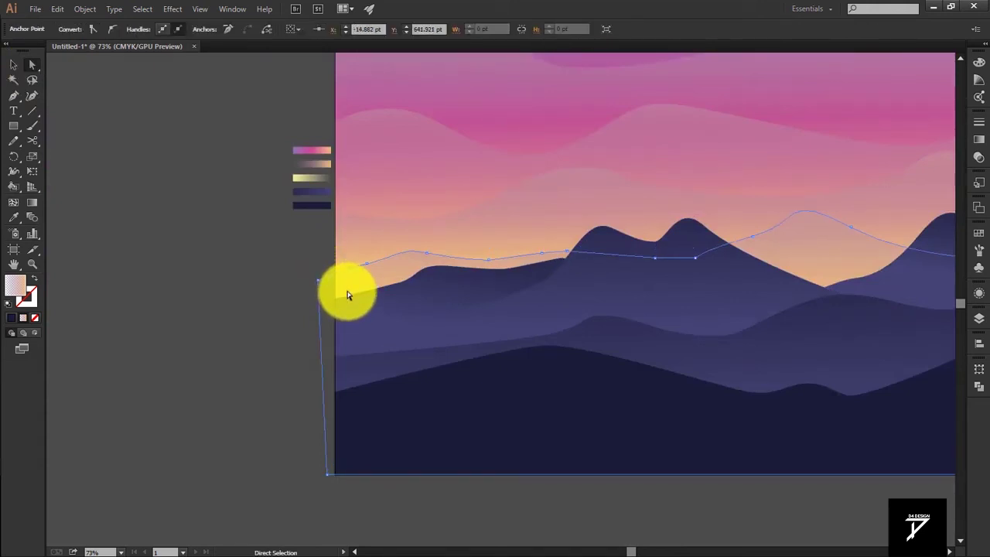
left_click_drag(347, 292, 317, 284)
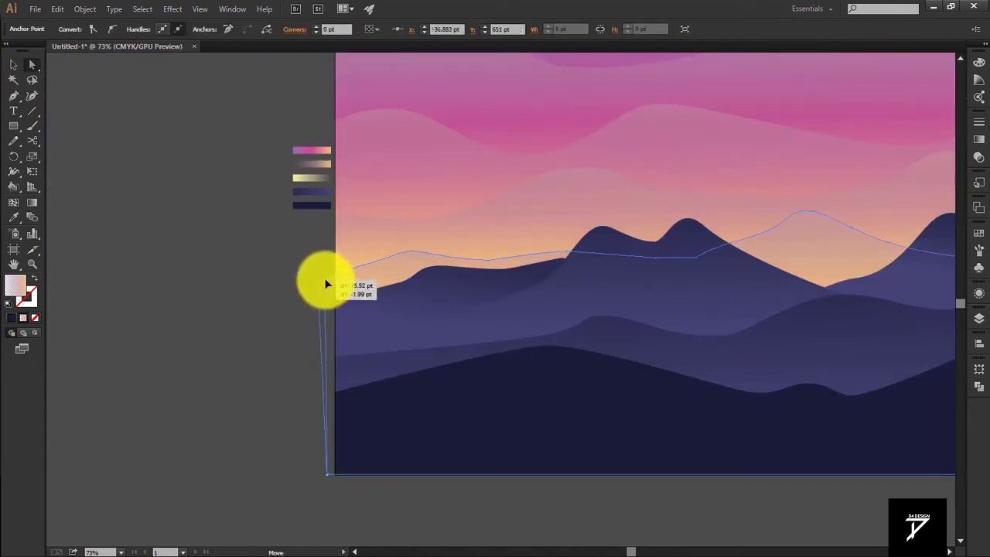
left_click_drag(329, 298, 334, 280)
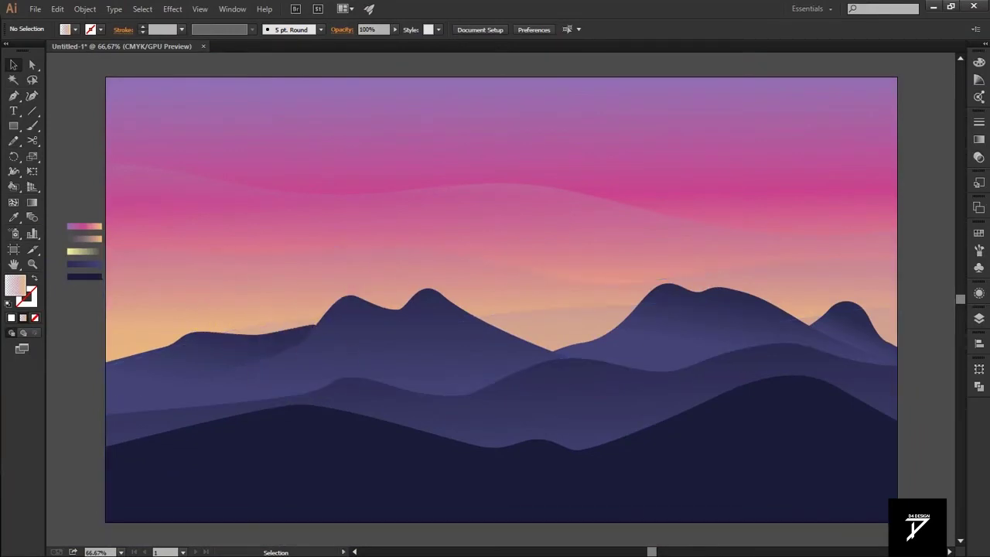
Step: Draw a sun circle beside the artboard and give it the pale yellow gradient
left_click_drag(108, 163, 327, 170)
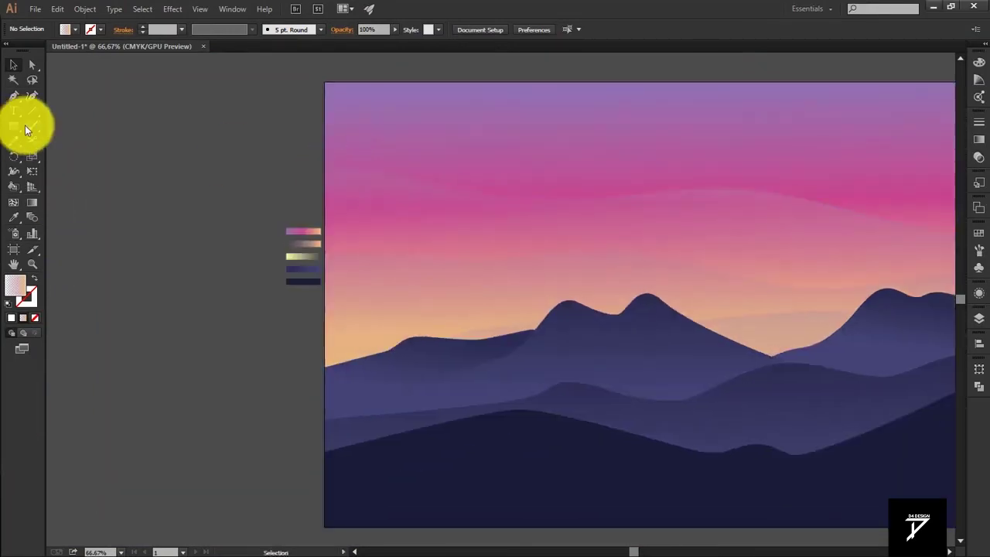
left_click_drag(13, 126, 41, 152)
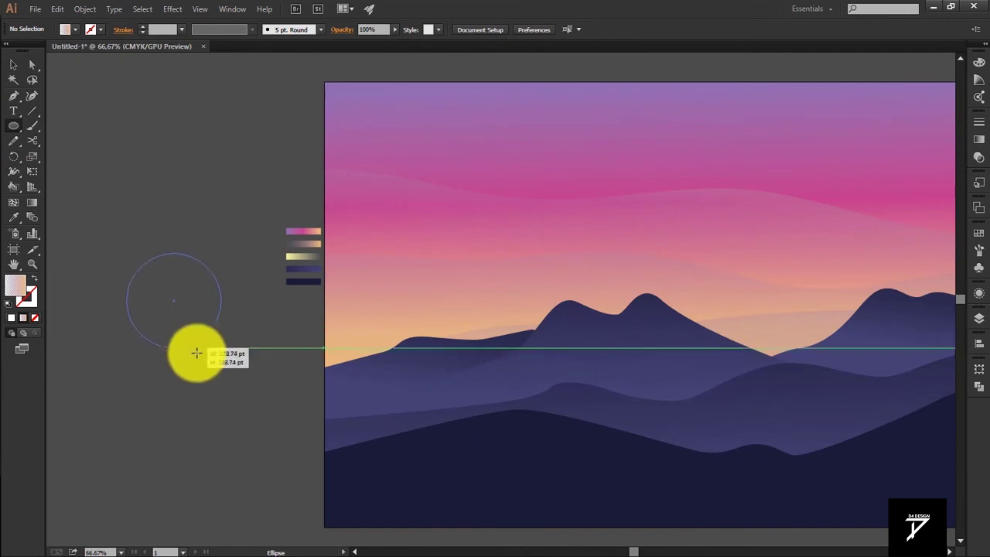
left_click_drag(172, 299, 196, 352)
key("i")
left_click(302, 255)
Step: Move the sun above the left peak and send it behind the mountains
left_click(14, 66)
left_click_drag(181, 303, 626, 305)
left_click_drag(671, 331, 683, 309)
left_click(563, 348)
key("ctrl+shift+bracketright")
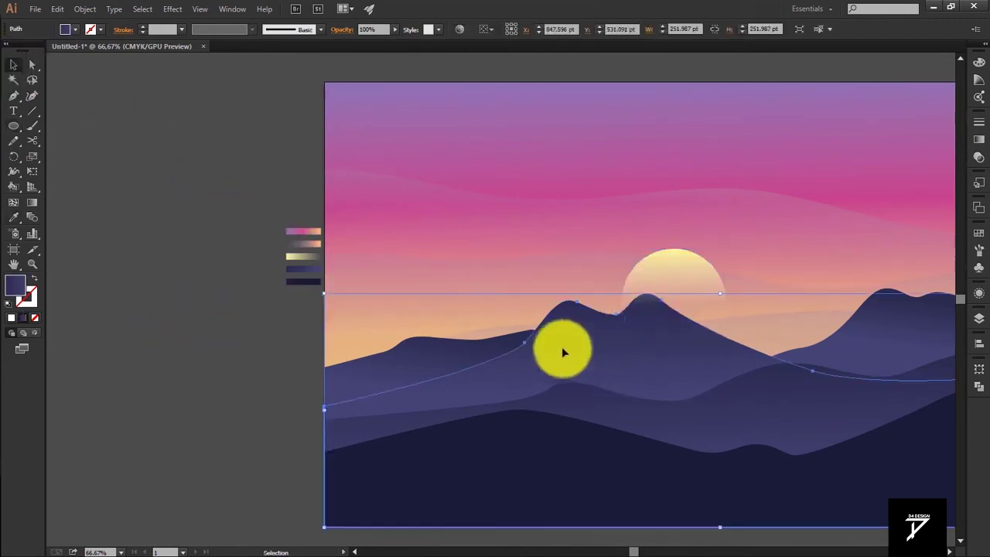
left_click(154, 327)
Step: Nudge the sun slightly left so it sits behind the left peak
key("ctrl+0")
key("ctrl+minus")
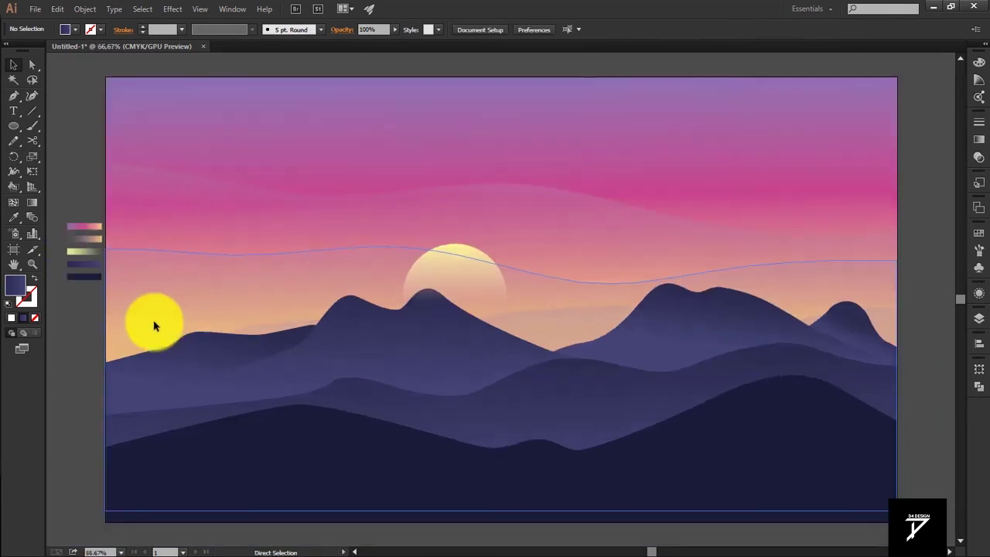
key("ctrl+minus")
left_click_drag(435, 283, 422, 277)
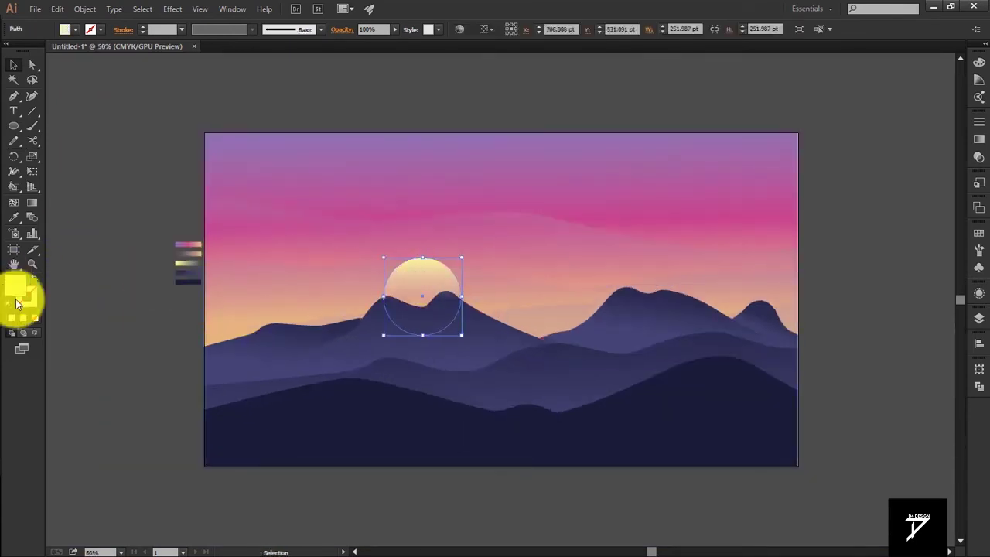
left_click(106, 338)
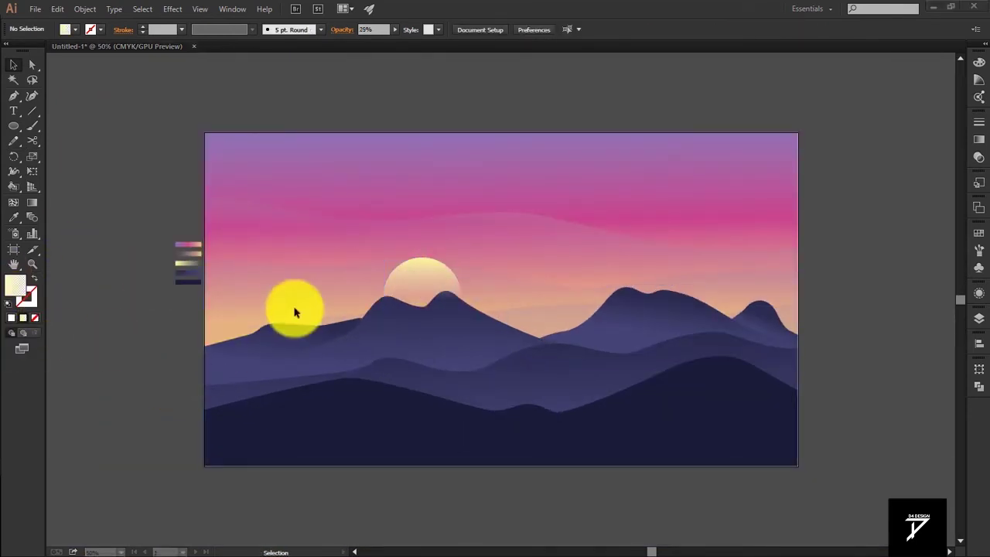
key("ctrl+plus")
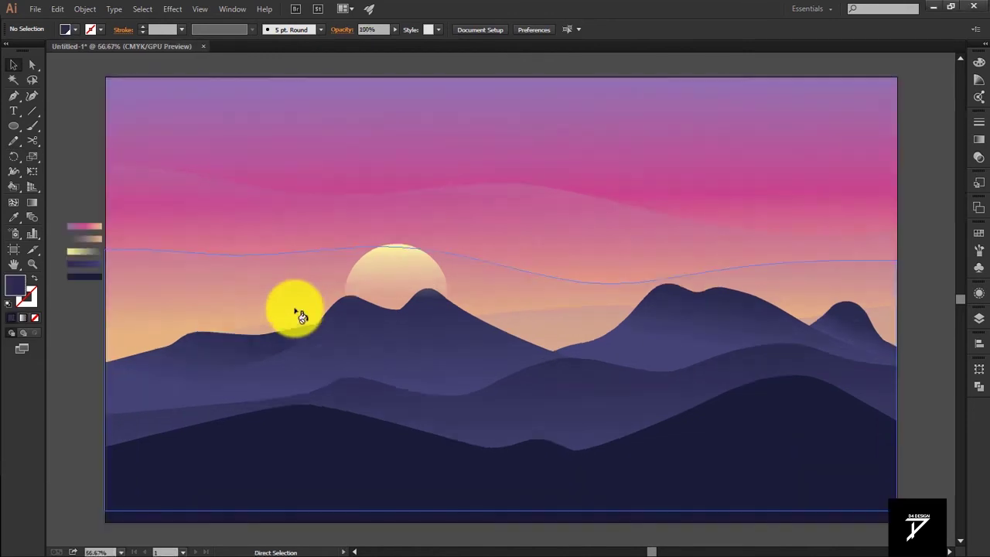
left_click(424, 293)
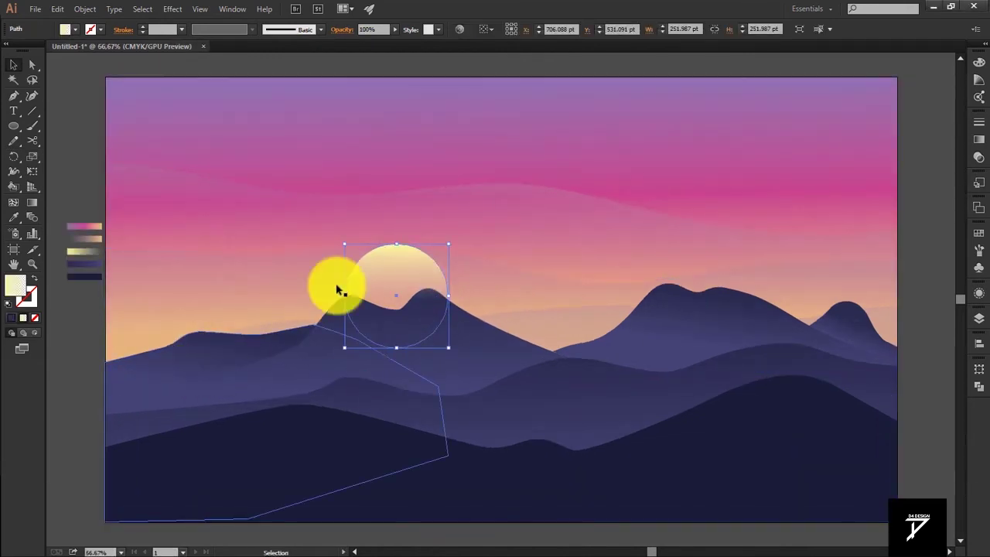
Step: Select all the mountain layers, including the right-side and lower dark mountains
left_click(393, 278)
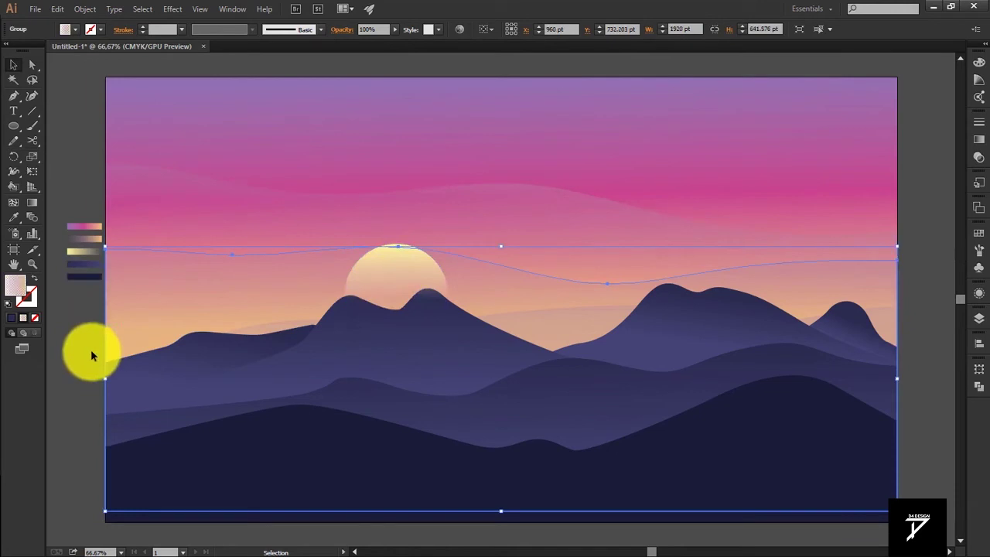
left_click(90, 355)
left_click_drag(254, 464, 777, 508)
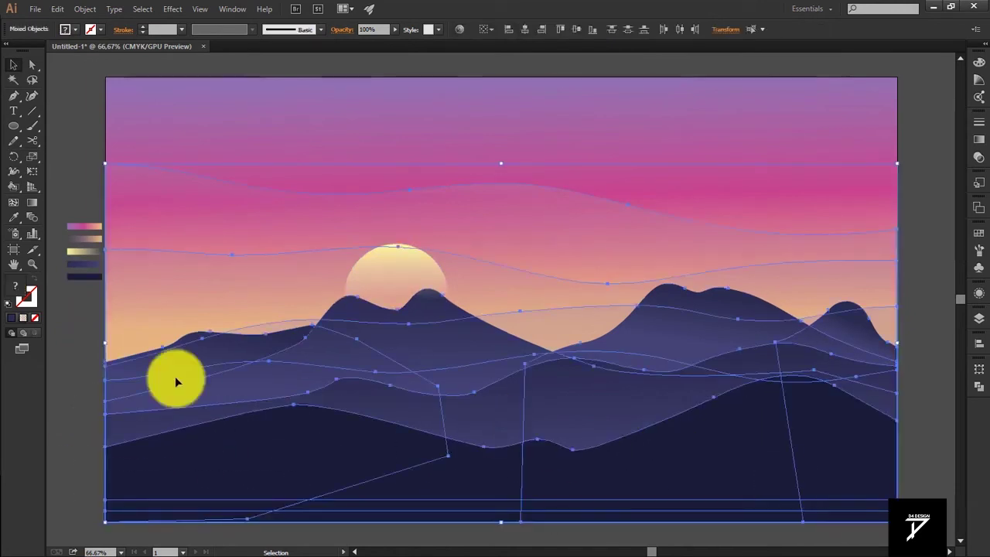
left_click(56, 359)
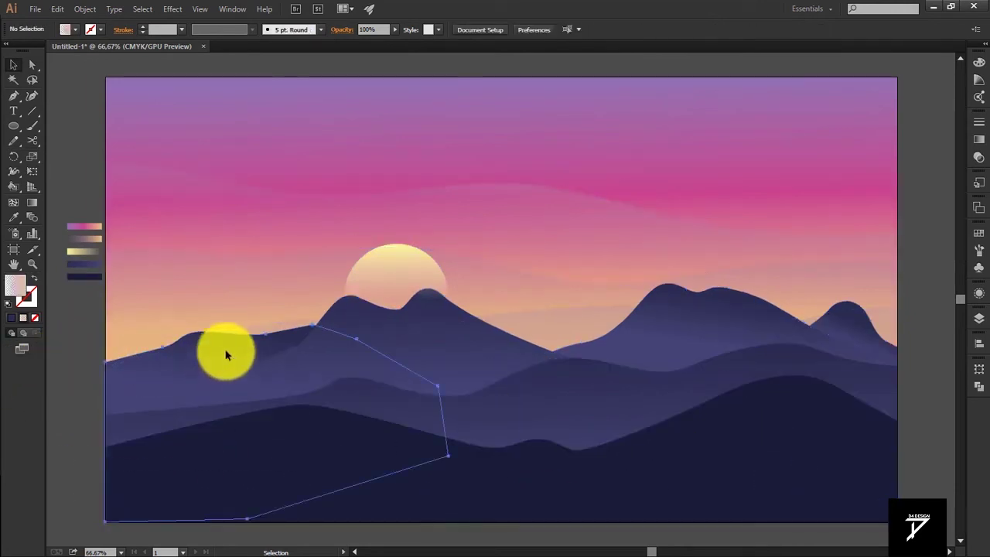
left_click(388, 342)
left_click(263, 388)
left_click(157, 380)
left_click(266, 367)
left_click(287, 377)
left_click(703, 363, "shift")
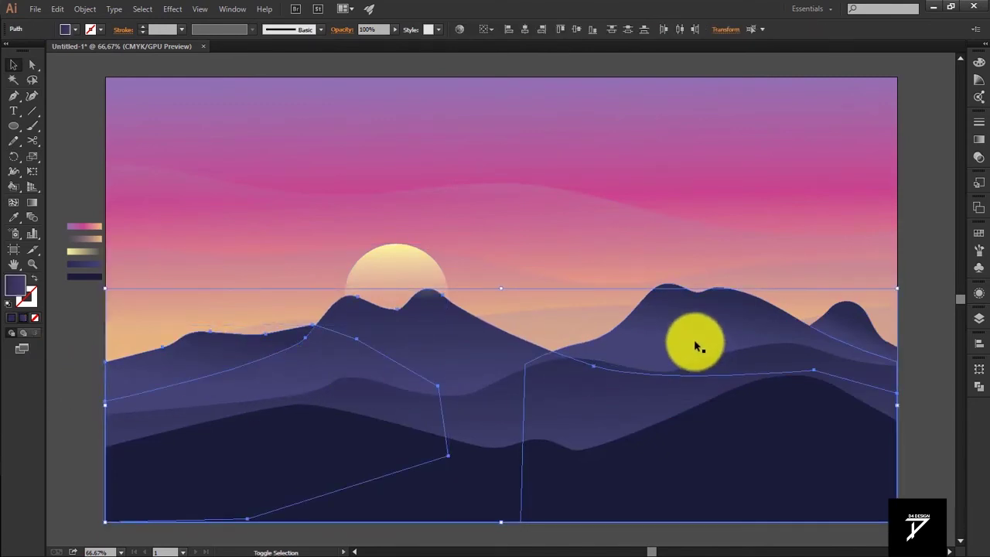
left_click(833, 334, "shift")
left_click(442, 453, "shift")
Step: Bring the selected mountains in front of the sun and wave bands, then deselect
right_click(441, 501)
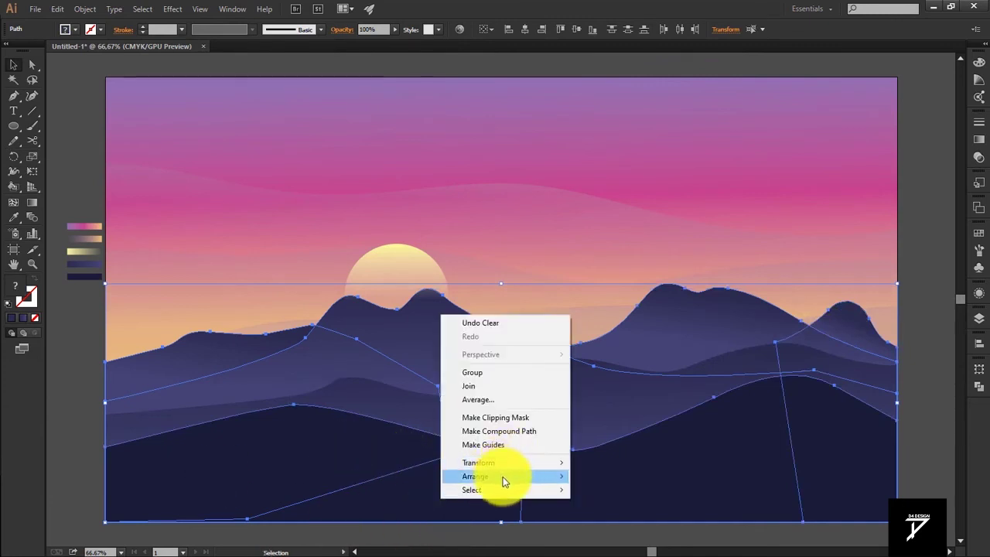
left_click(603, 473)
key("v")
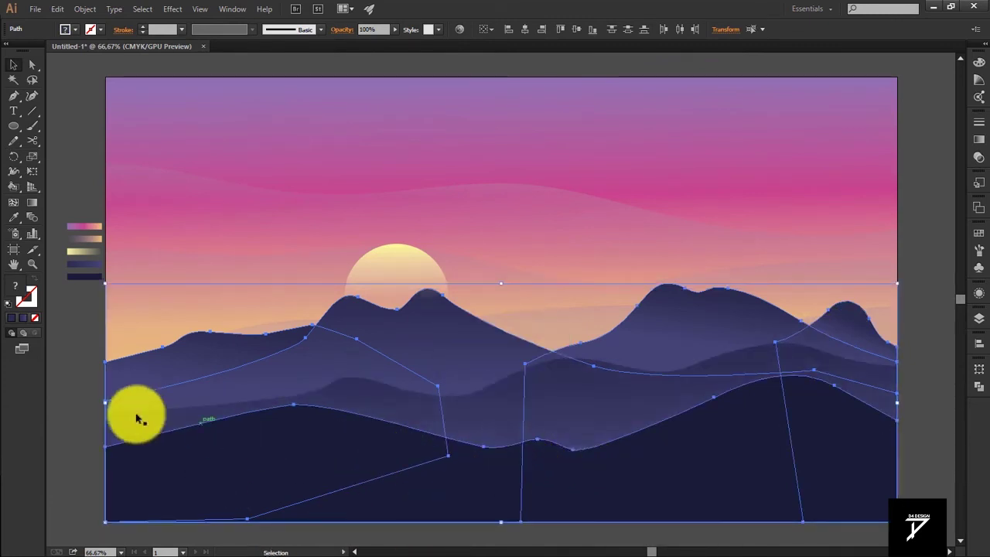
right_click(399, 411)
mouse_move(434, 387)
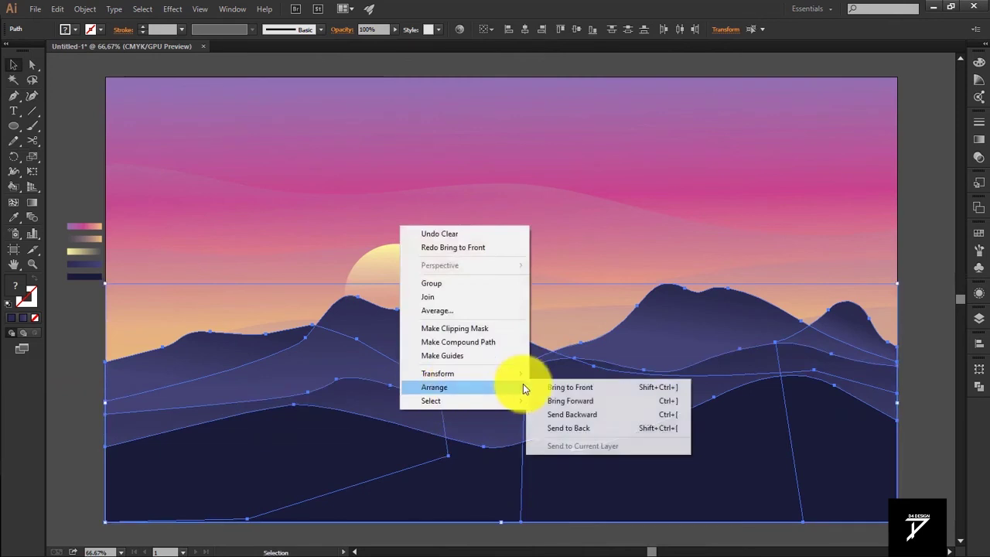
left_click(536, 383)
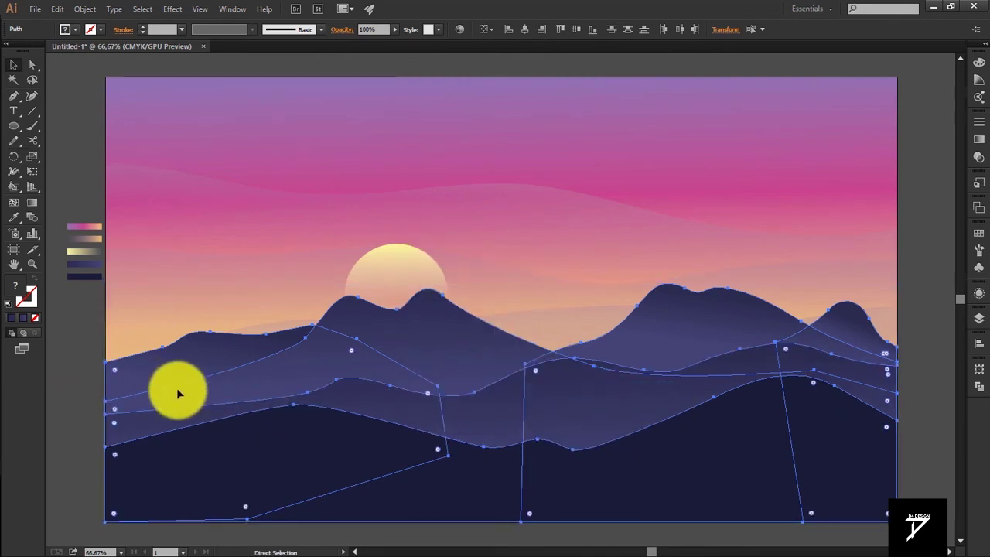
key("ctrl+shift+a")
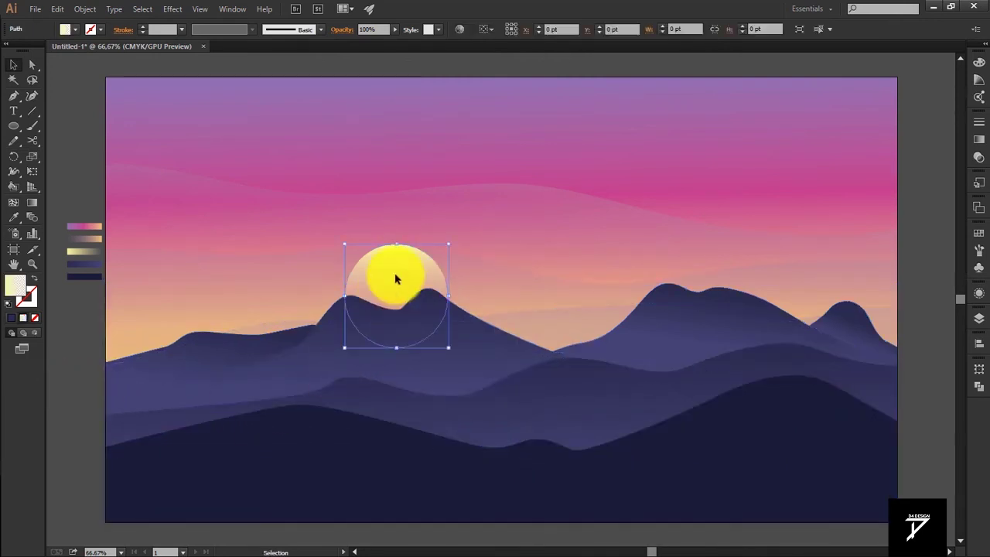
left_click(98, 306)
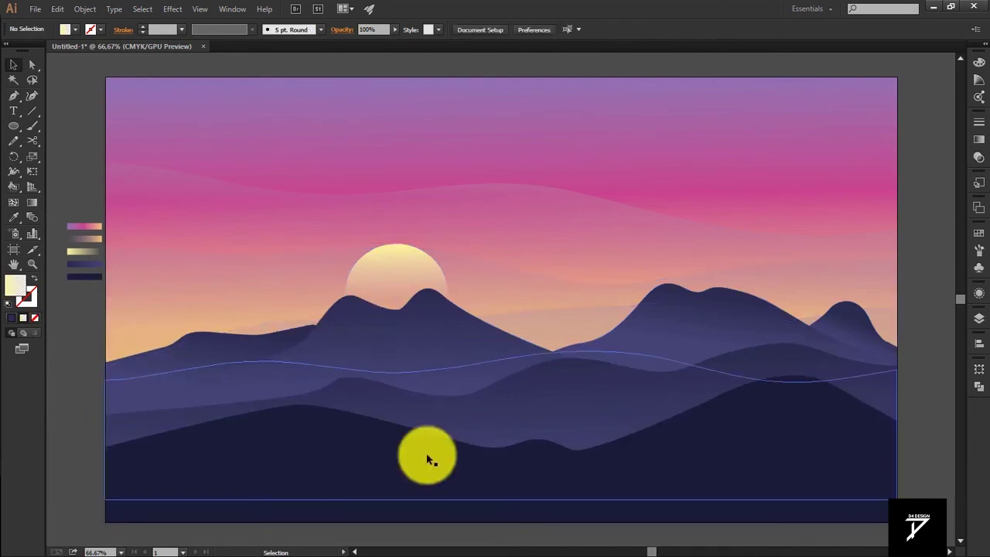
left_click(979, 268)
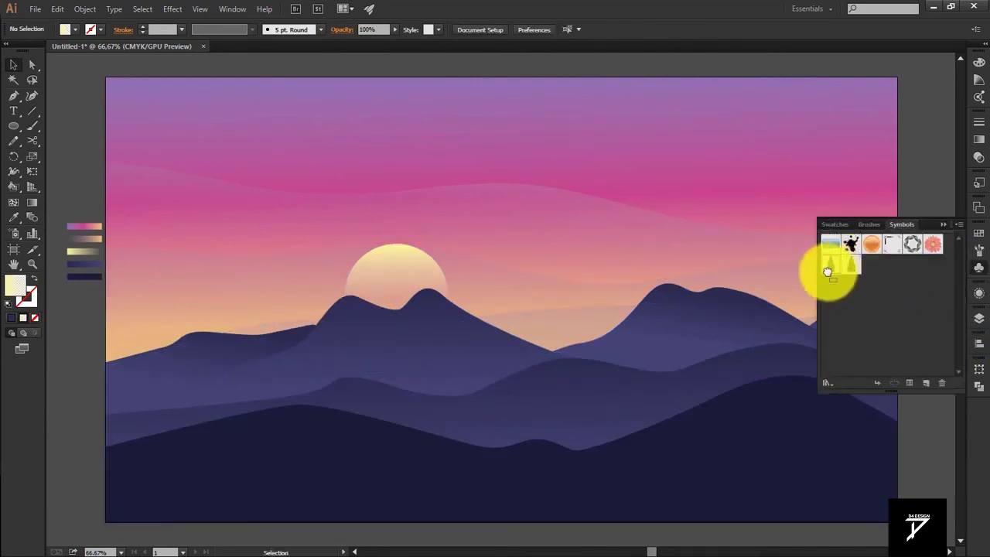
Step: Place a pine tree symbol on the middle hills
left_click_drag(827, 270, 585, 319)
left_click(944, 225)
left_click(490, 377)
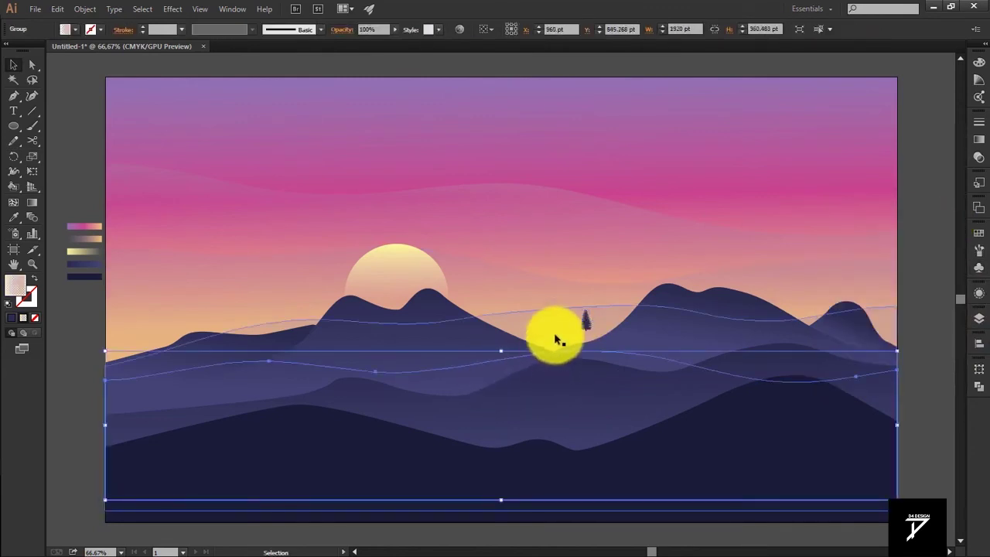
mouse_move(585, 323)
left_mouse_down()
mouse_move(150, 412)
mouse_move(319, 362)
mouse_move(326, 369)
left_mouse_up()
scroll(152, 404, "up", 2)
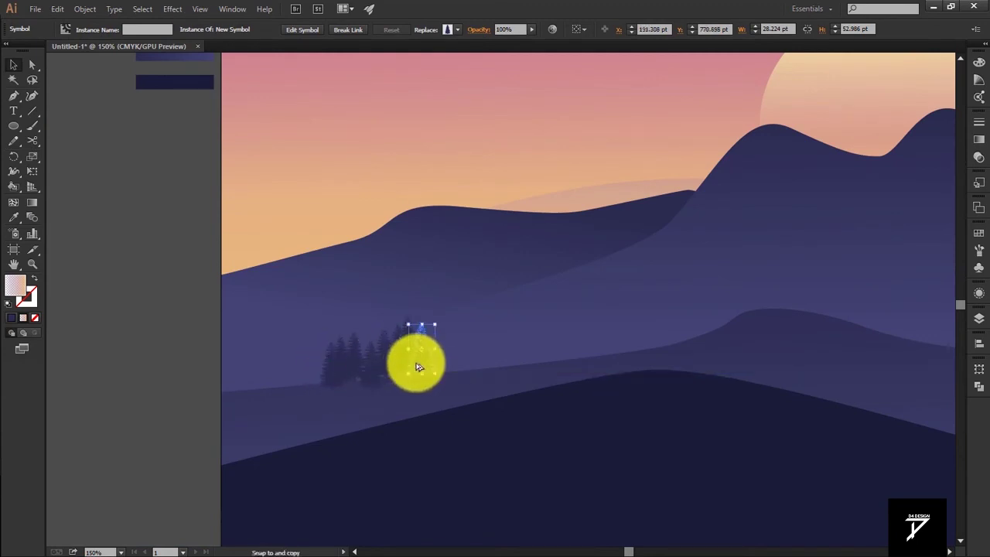
Step: Add pine-tree copies along the hills, spreading them to the right
mouse_move(372, 376)
left_mouse_down()
mouse_move(499, 374)
mouse_move(295, 395)
mouse_move(513, 376)
left_mouse_up()
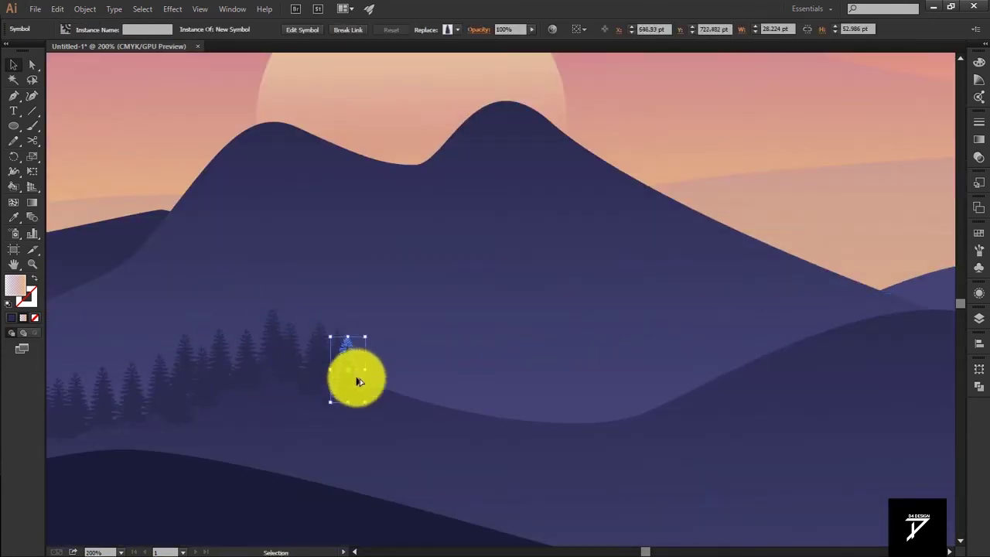
left_click_drag(357, 387, 766, 415)
key("ctrl+0")
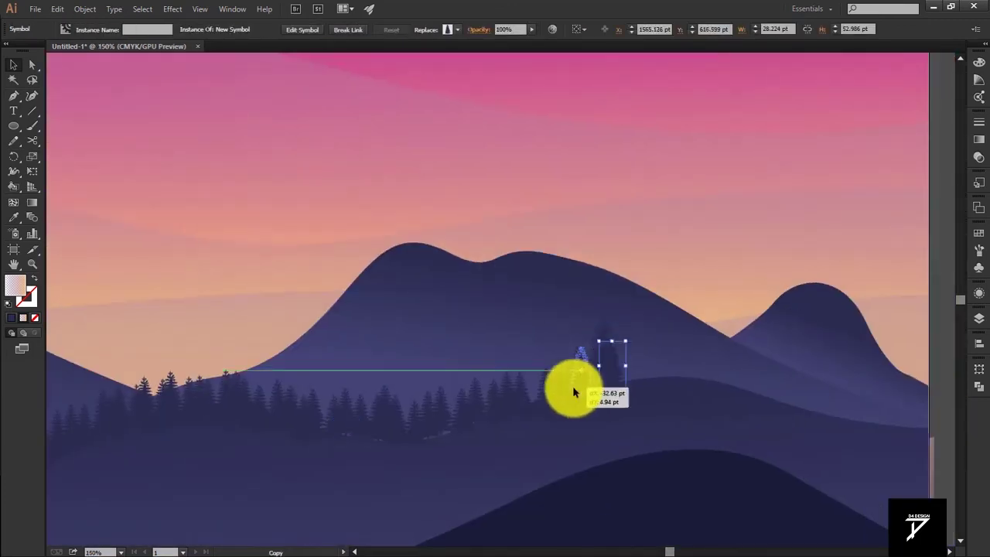
left_click_drag(575, 389, 391, 442)
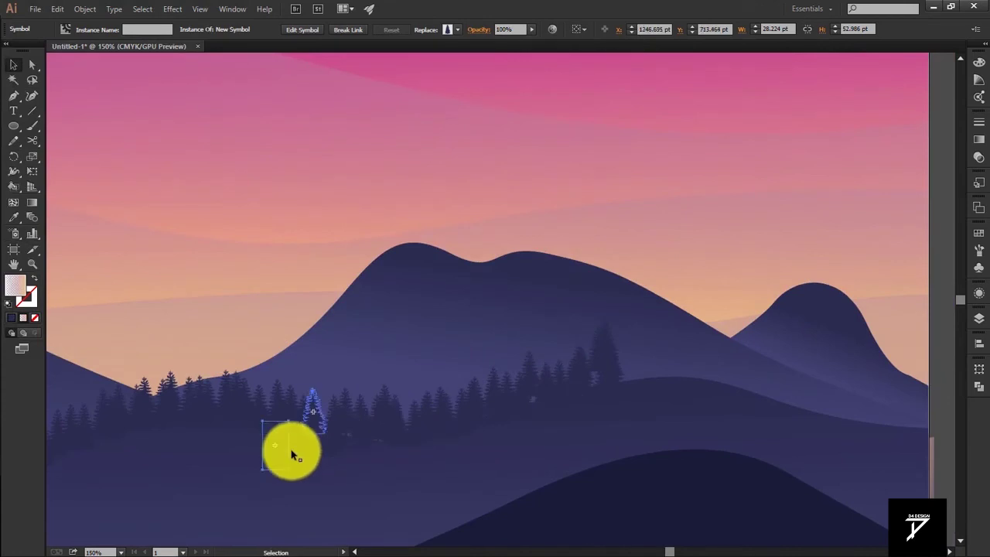
left_click_drag(331, 413, 226, 481)
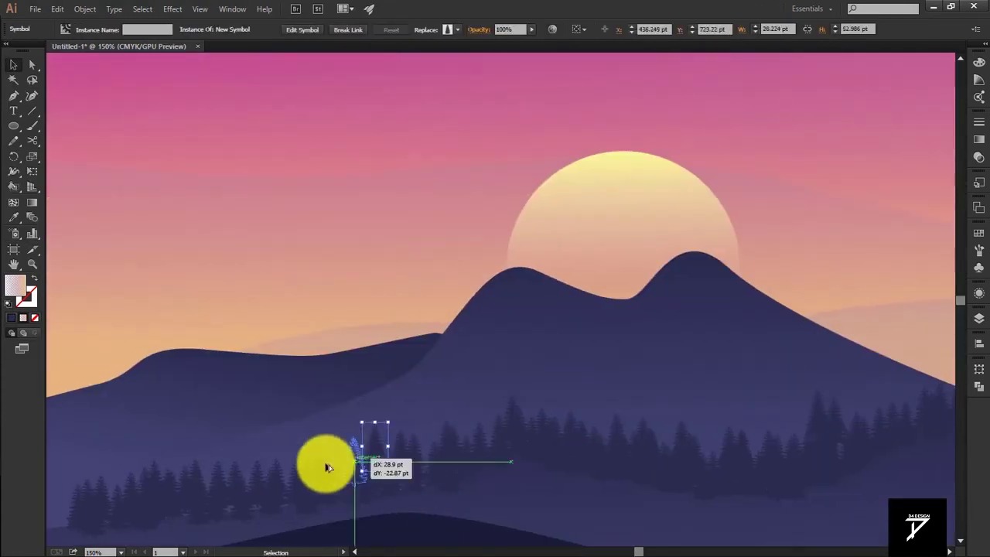
left_click_drag(224, 480, 327, 466)
Step: Place another pine tree near the centre hills and enlarge it
key("ctrl+0")
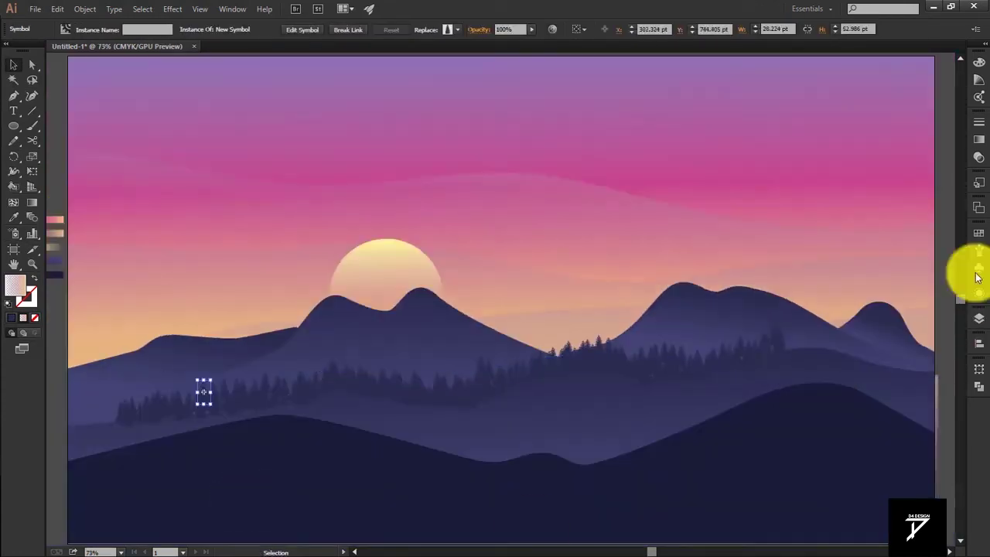
left_click(978, 270)
mouse_move(846, 260)
left_mouse_down()
mouse_move(575, 394)
mouse_move(615, 470)
left_mouse_up()
mouse_move(562, 418)
left_mouse_down()
mouse_move(111, 470)
mouse_move(179, 405)
mouse_move(305, 513)
mouse_move(300, 483)
mouse_move(317, 493)
mouse_move(300, 426)
mouse_move(417, 435)
left_mouse_up()
Step: Select the middle foreground tree, undoing a stray edit along the way
left_click(294, 457)
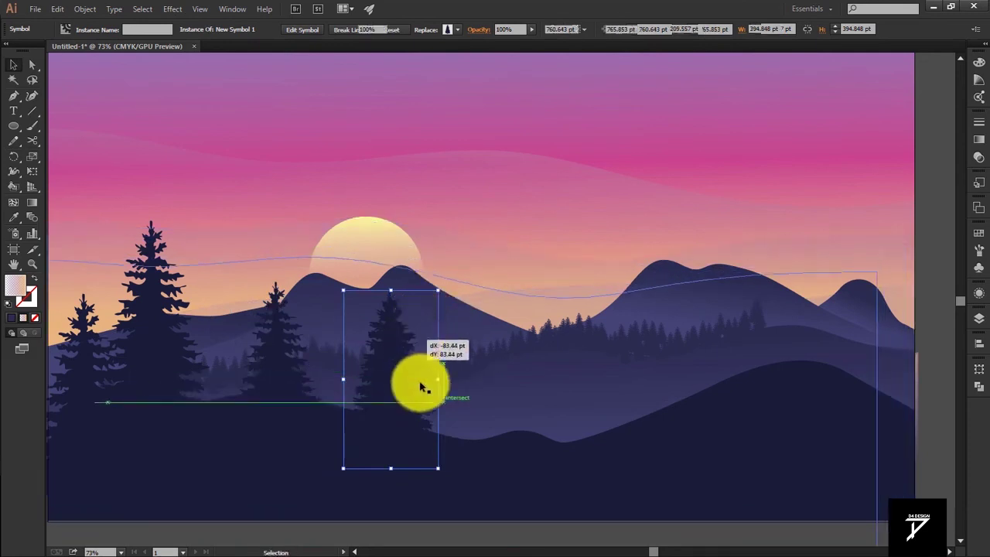
left_click(920, 381)
left_click(920, 380)
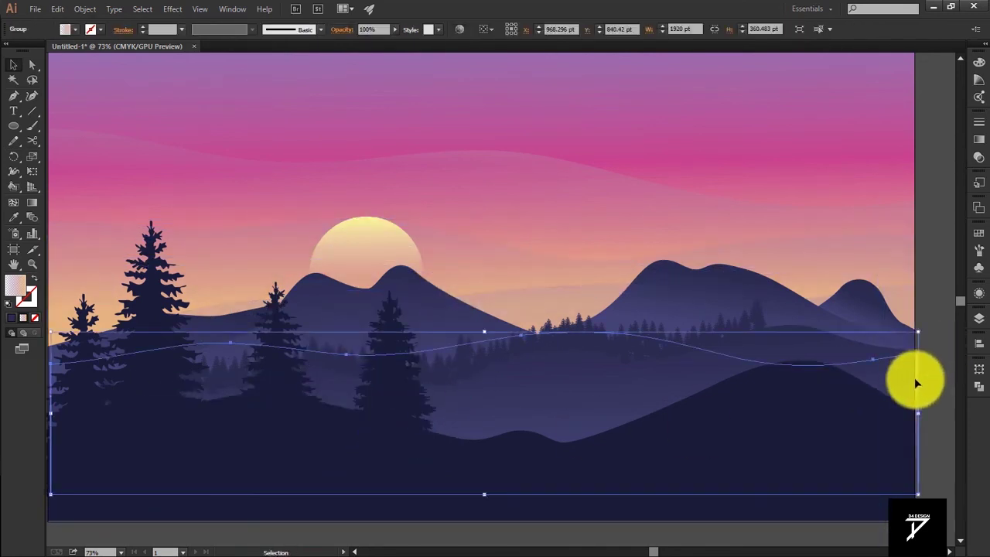
left_click(930, 385)
left_click(928, 380)
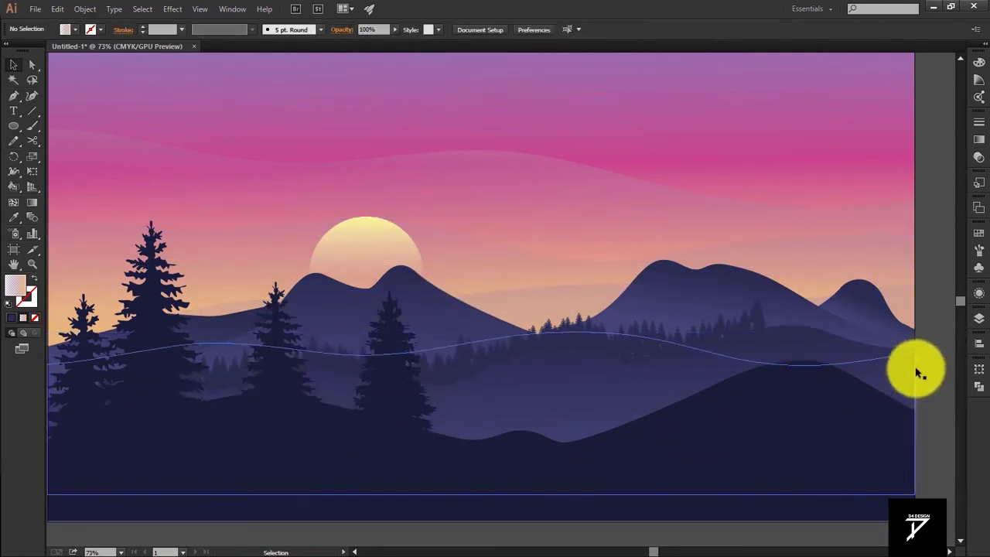
left_click(386, 380)
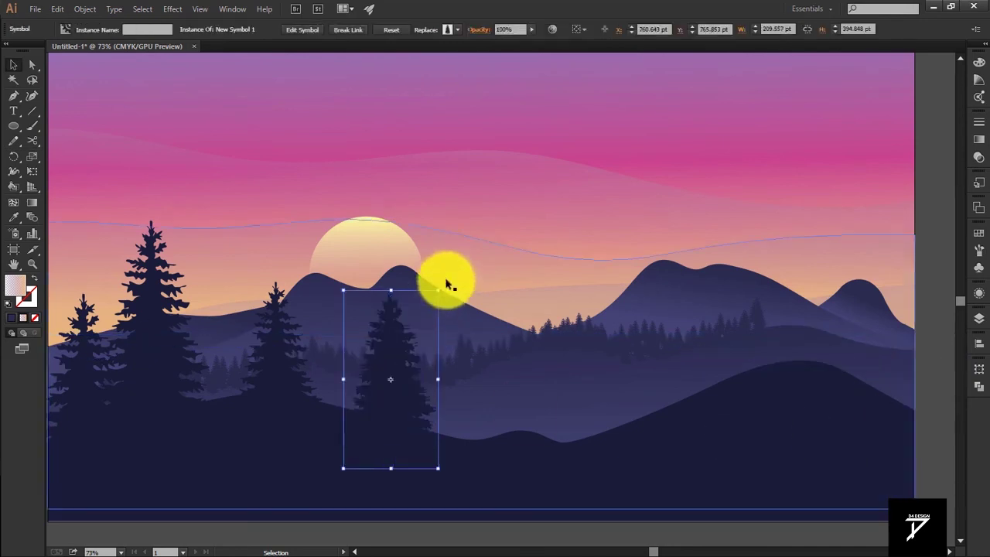
left_click(379, 332)
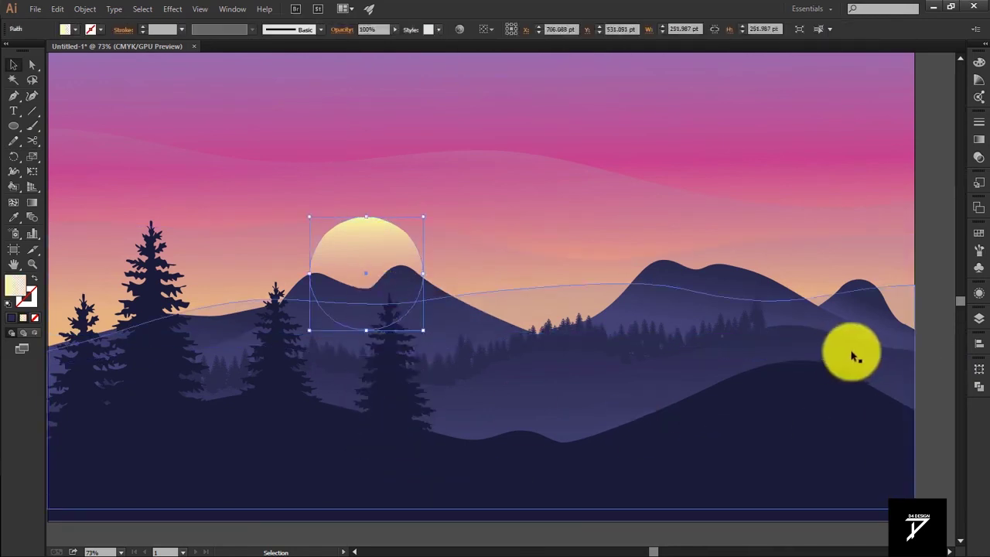
left_click(409, 398)
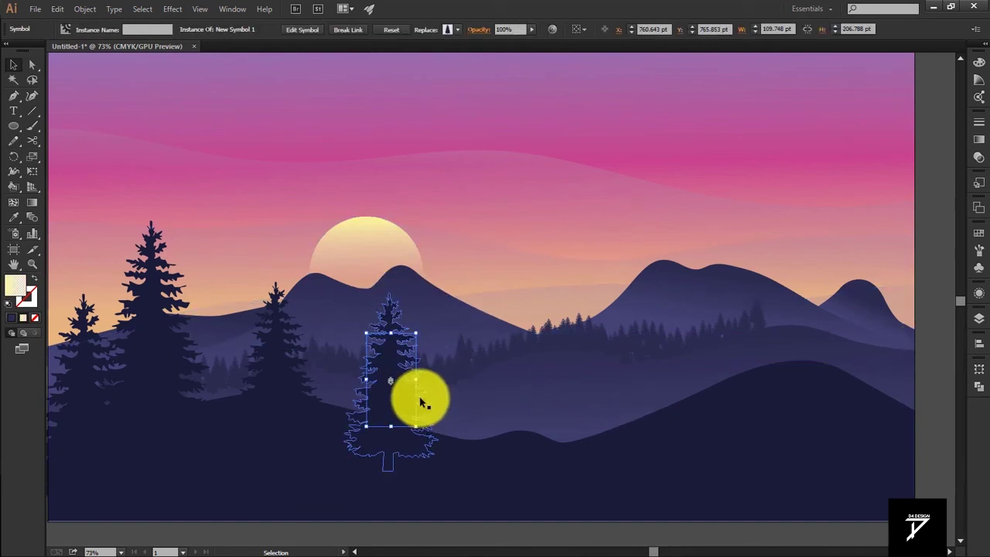
key("ctrl+z")
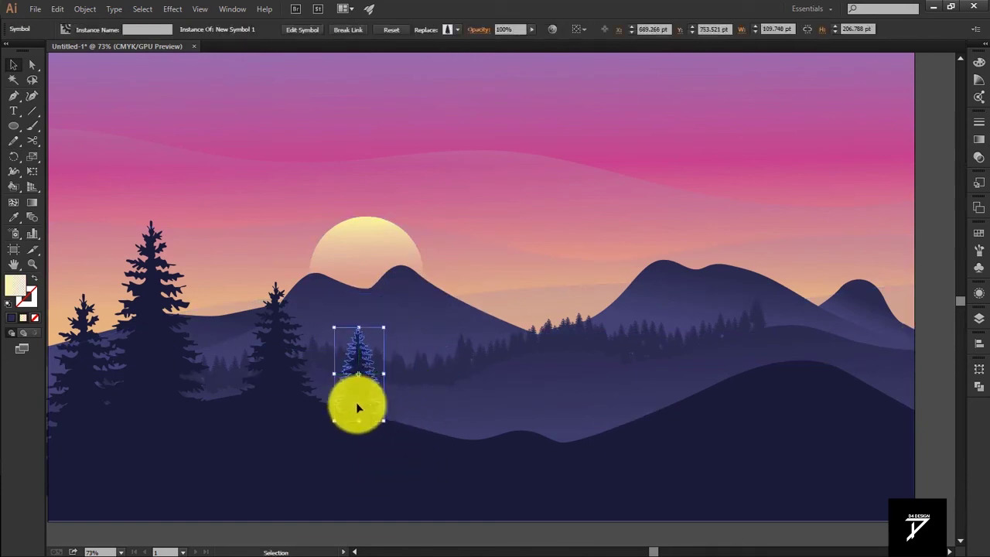
Step: Copy a tree to the right-centre hills at about 77×146 pt and a large tree to the right
left_click_drag(355, 405, 619, 429)
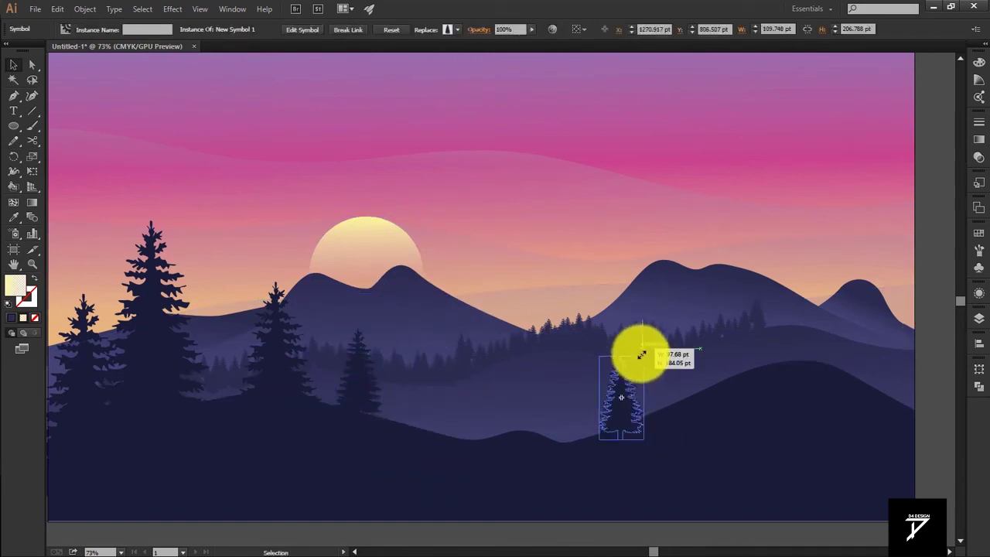
left_click_drag(634, 369, 634, 369)
left_click_drag(619, 424, 608, 430)
mouse_move(128, 380)
left_mouse_down()
mouse_move(613, 334)
mouse_move(767, 370)
mouse_move(866, 408)
mouse_move(862, 433)
left_mouse_up()
left_click_drag(926, 260, 916, 277)
left_click(757, 348)
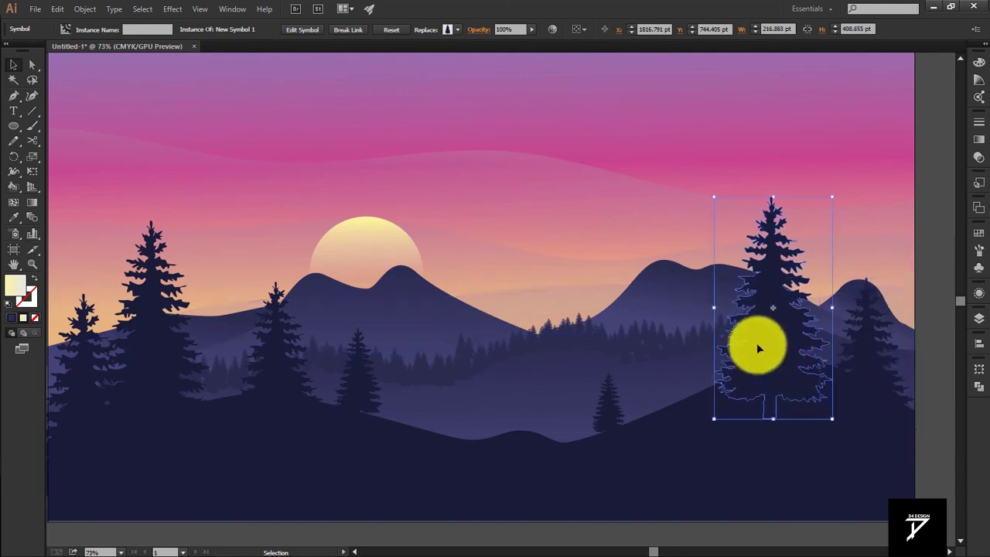
Step: Add a small pine among the left trees, resize the tiny centre tree, and deselect
mouse_move(775, 317)
left_mouse_down()
mouse_move(672, 401)
mouse_move(592, 415)
mouse_move(513, 394)
mouse_move(734, 390)
left_mouse_up()
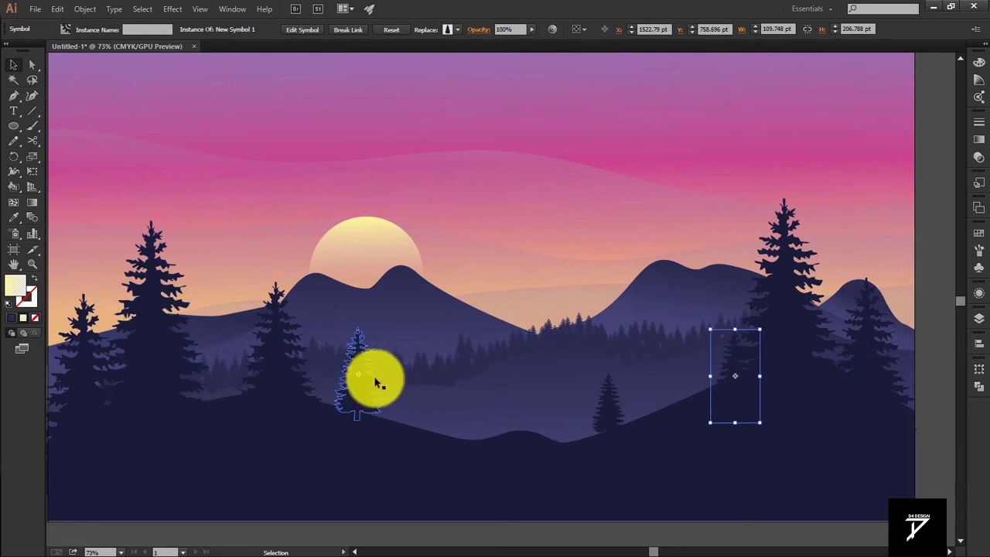
mouse_move(605, 407)
left_mouse_down()
mouse_move(166, 404)
mouse_move(205, 390)
left_mouse_up()
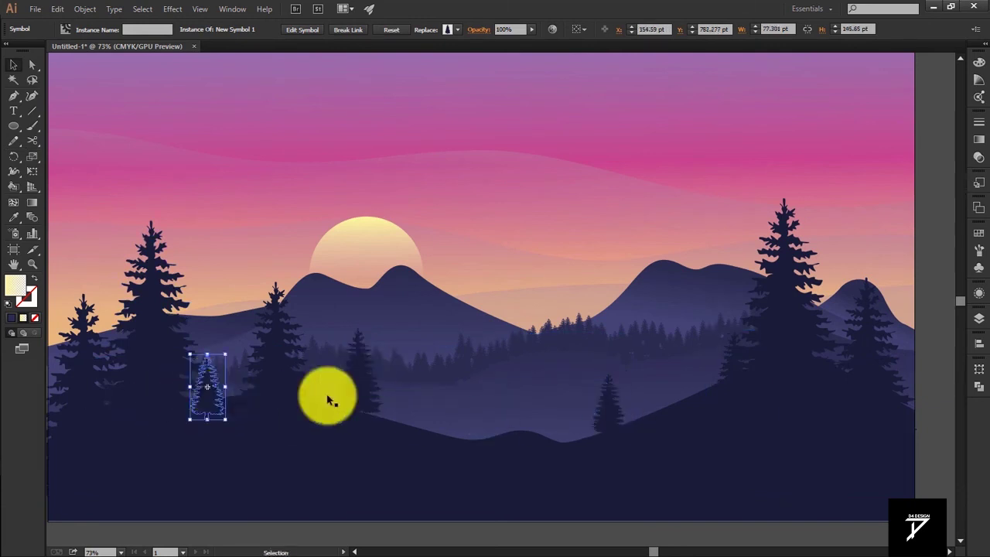
left_click(486, 352)
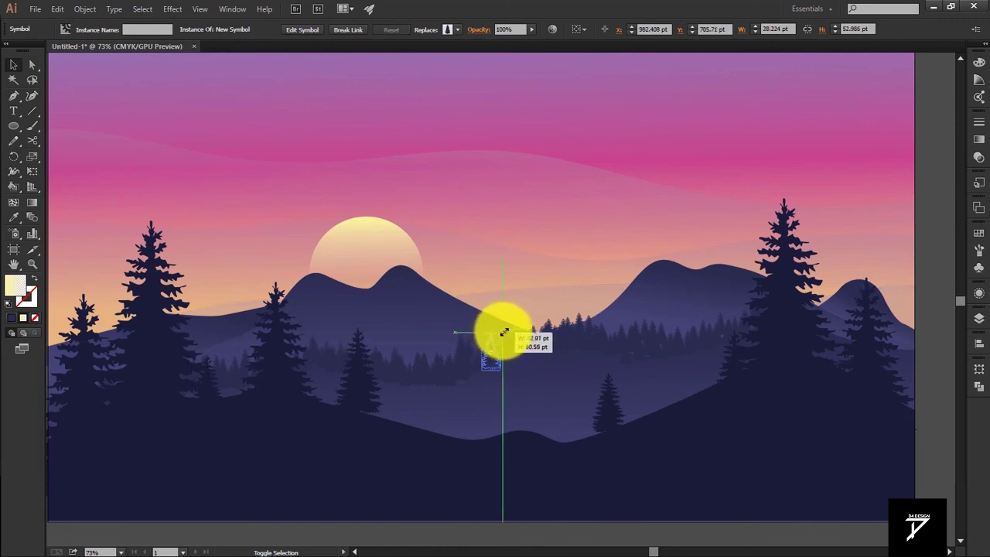
mouse_move(437, 369)
left_mouse_down()
mouse_move(392, 371)
mouse_move(616, 351)
left_mouse_up()
left_click(555, 394)
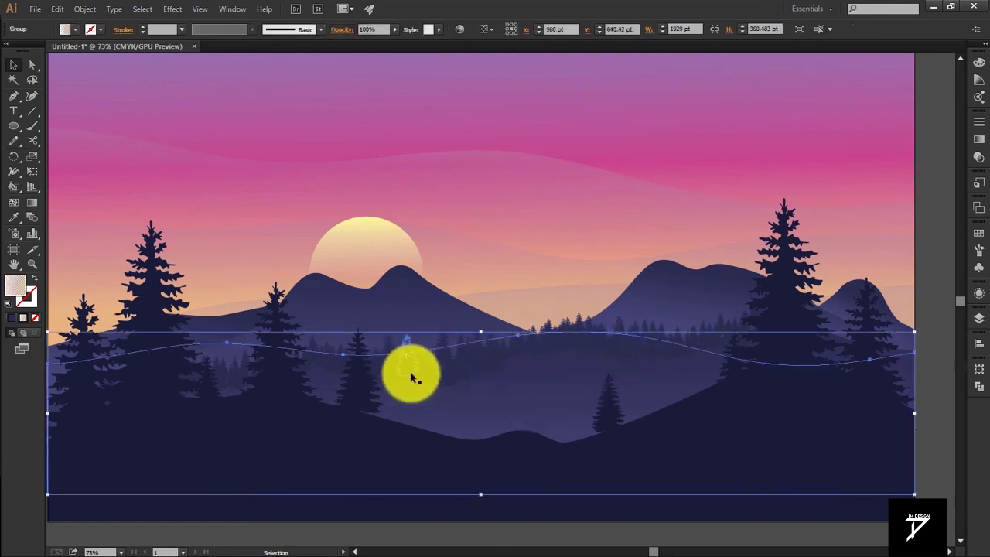
left_click(651, 294)
key("ctrl+shift+a")
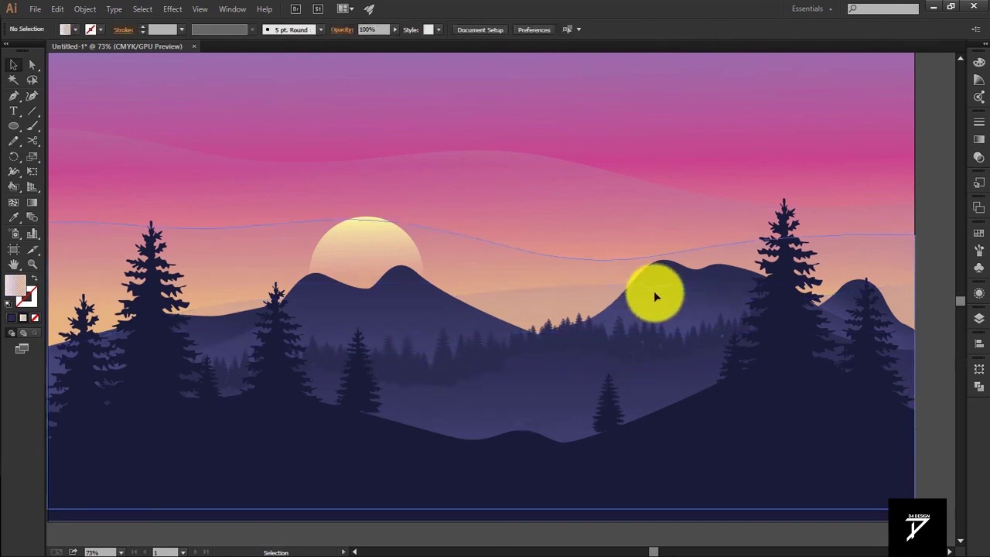
left_click(849, 285)
Step: Draw a 1920×1080 rectangle covering the whole artboard
key("ctrl+shift+a")
key("ctrl+0")
key("m")
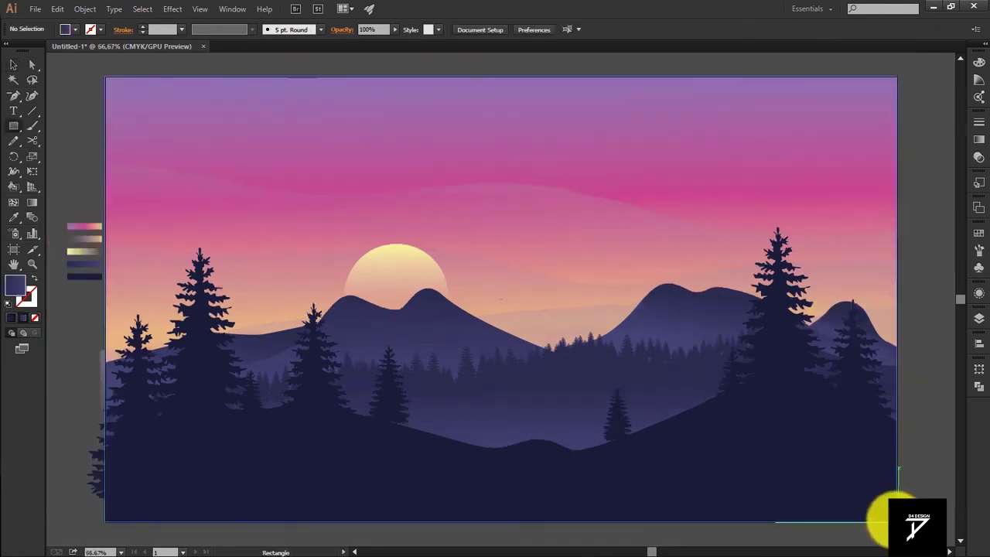
left_click_drag(897, 522, 104, 76)
left_click(17, 70)
scroll(240, 144, "left", 5)
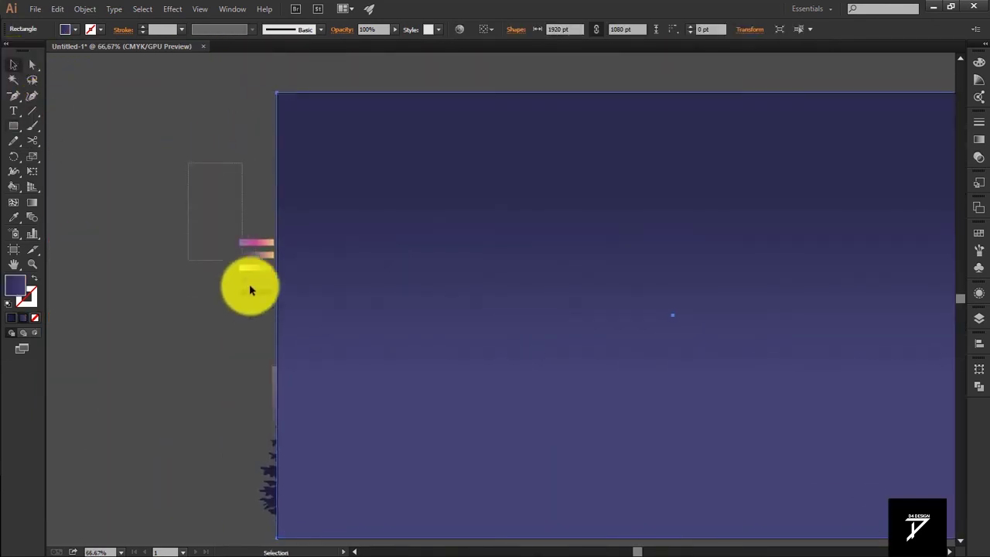
left_click(256, 292)
key("ctrl+minus")
key("ctrl+minus")
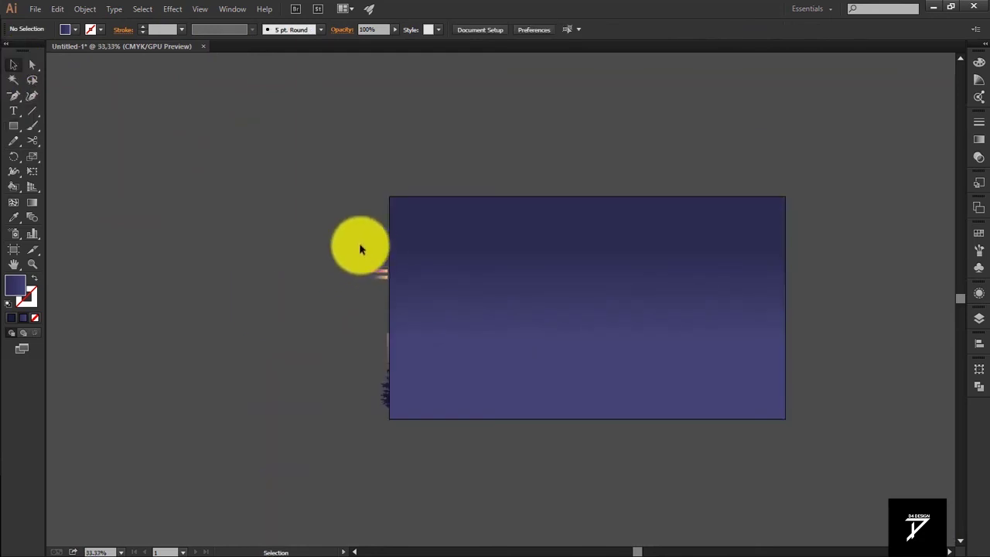
Step: Select all artwork and make a clipping mask with the artboard rectangle
left_click(377, 305)
left_click(305, 265)
left_click_drag(326, 260, 375, 297)
key("ctrl+a")
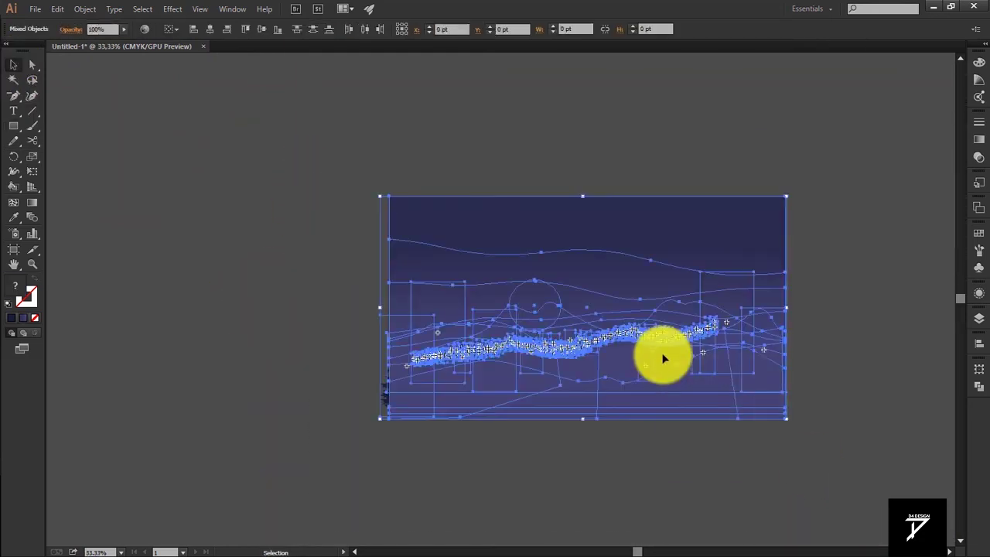
right_click(663, 355)
left_click(703, 426)
left_click(354, 417)
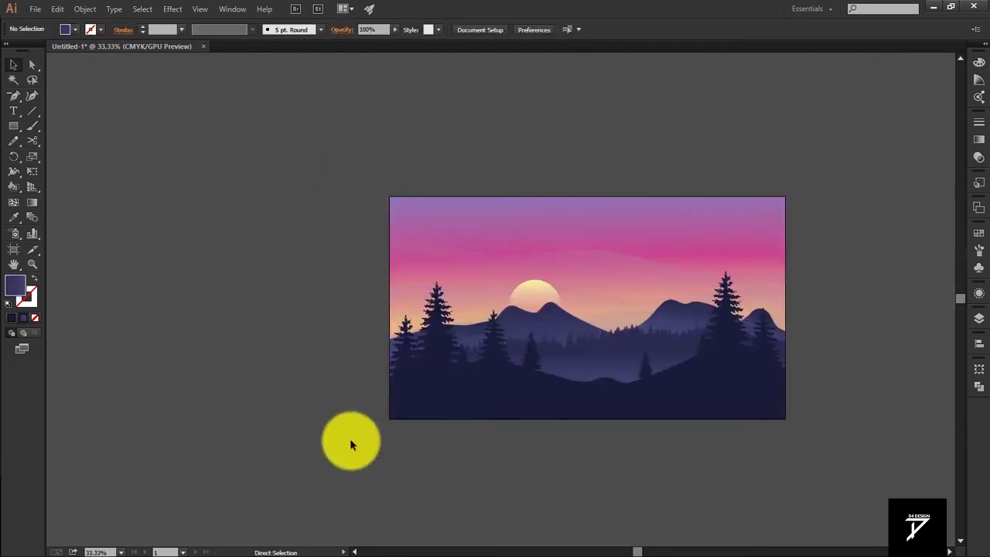
key("ctrl+0")
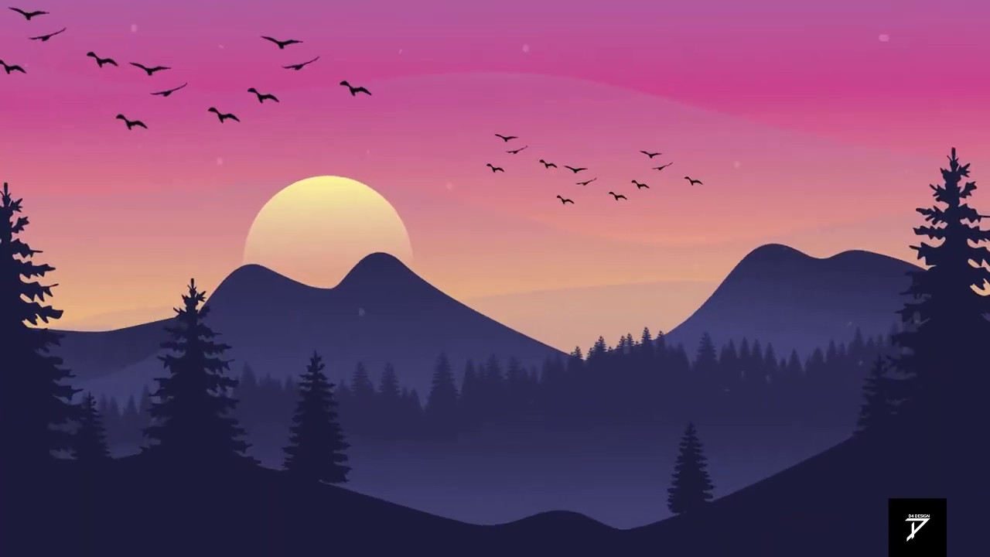